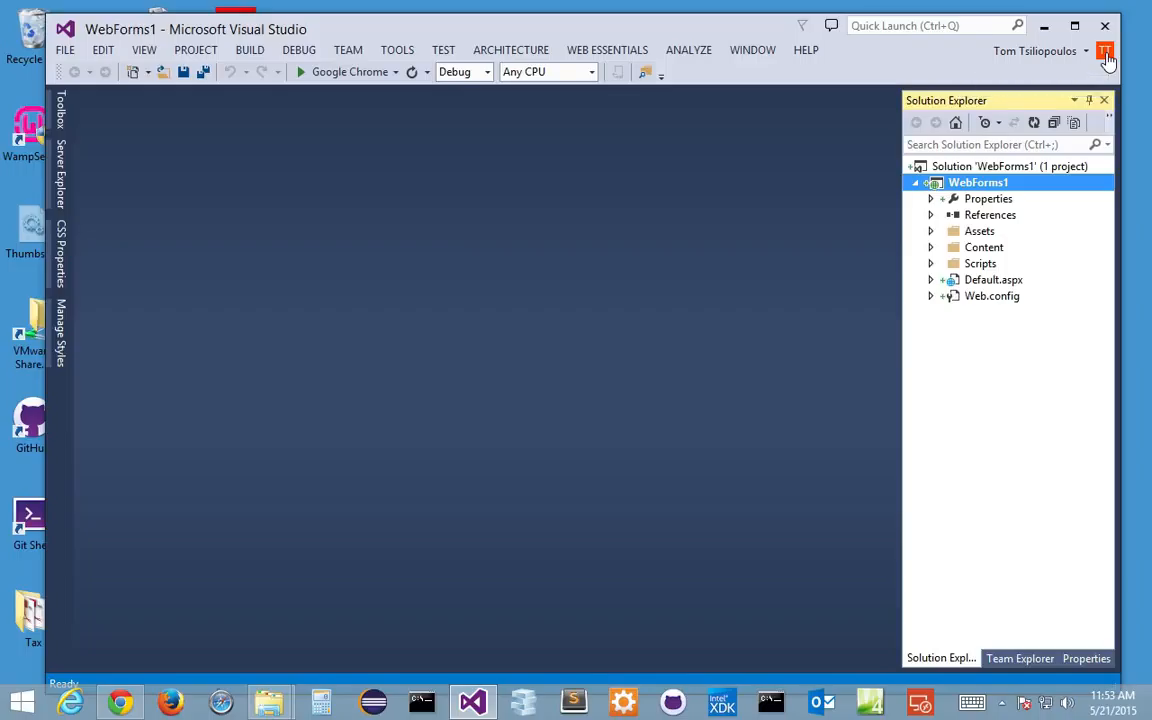
{"action": "left_click", "coordinate": [1106, 56]}
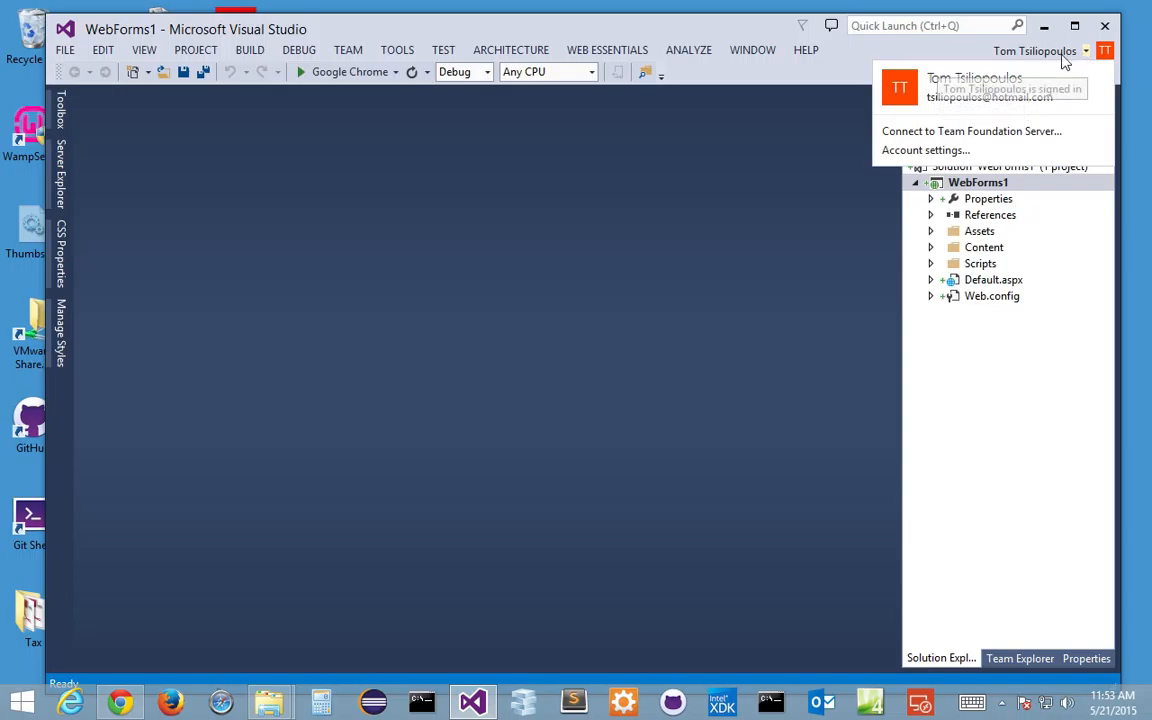
{"action": "left_click", "coordinate": [866, 53]}
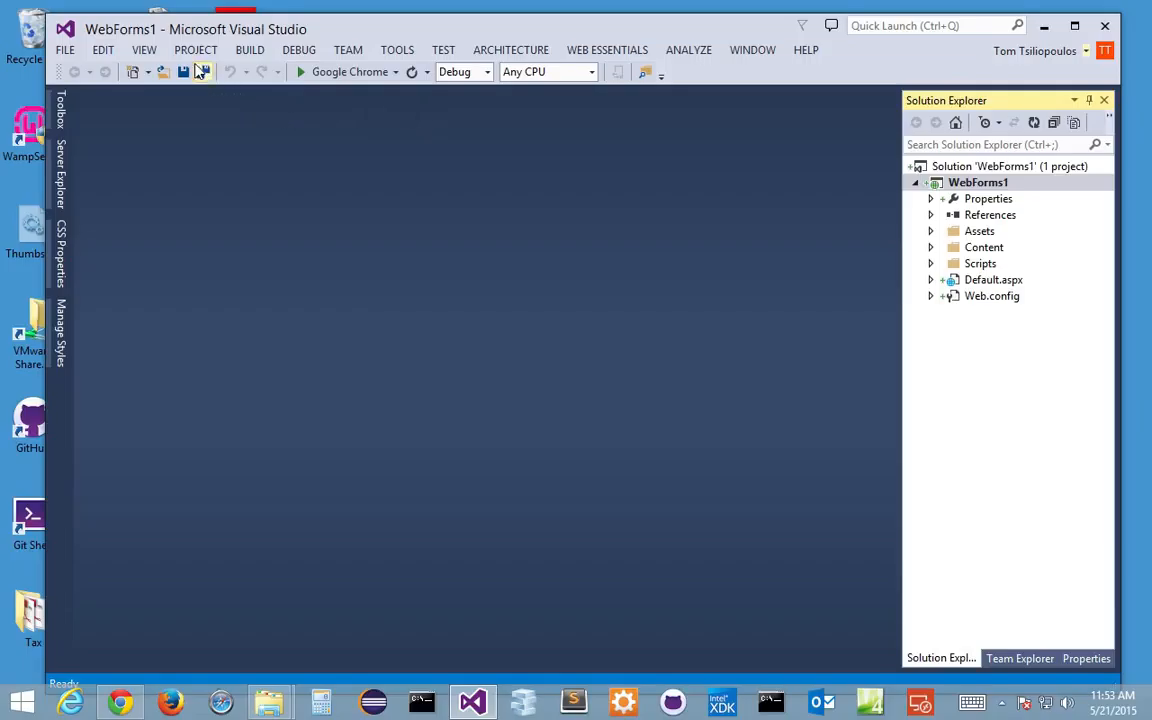
{"action": "left_click", "coordinate": [65, 50]}
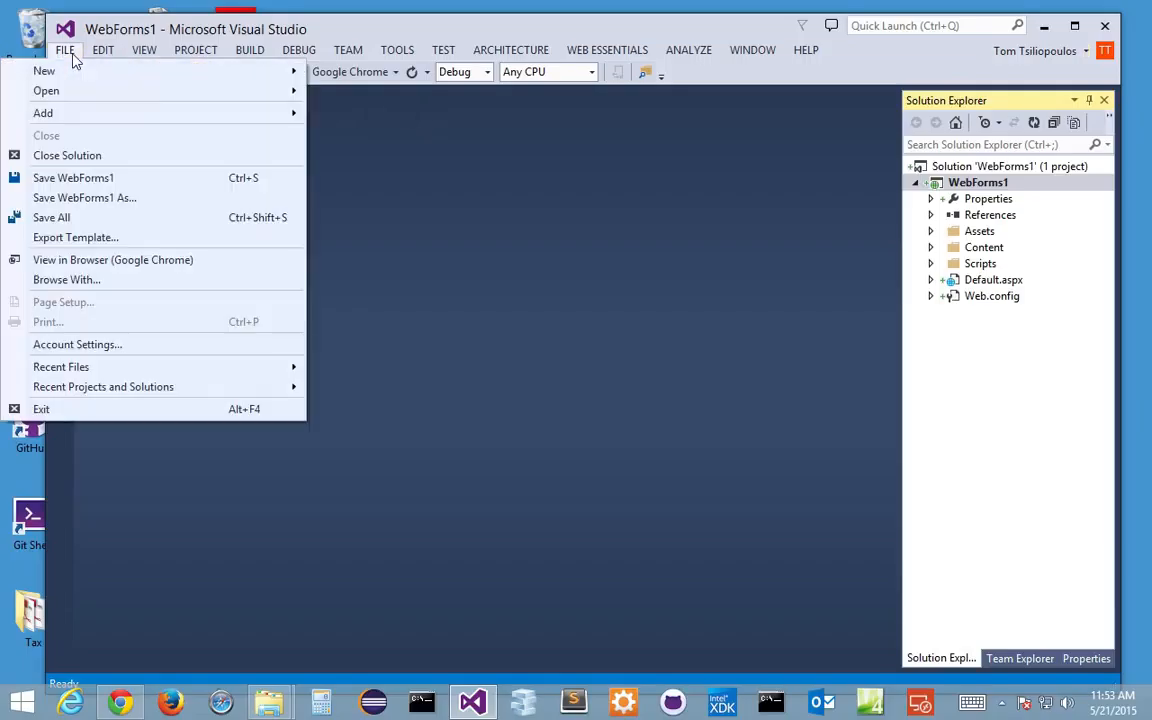
{"action": "left_click", "coordinate": [72, 55]}
{"action": "left_click", "coordinate": [64, 55]}
{"action": "mouse_move", "coordinate": [104, 58]}
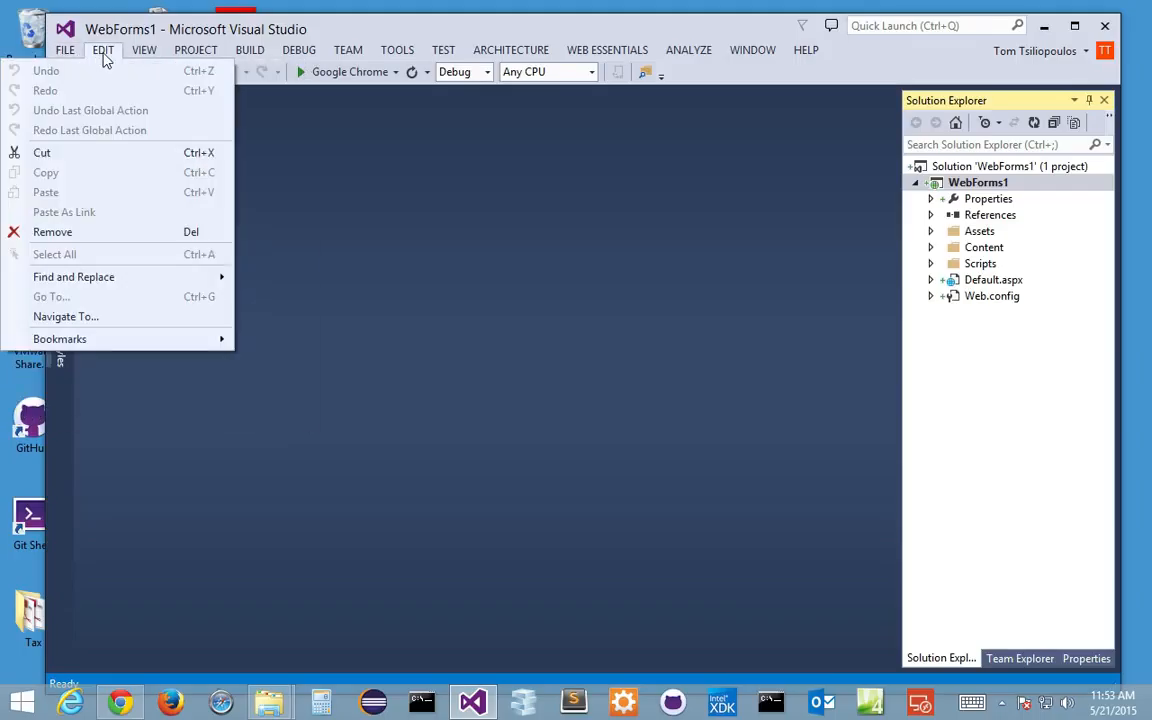
{"action": "mouse_move", "coordinate": [147, 60]}
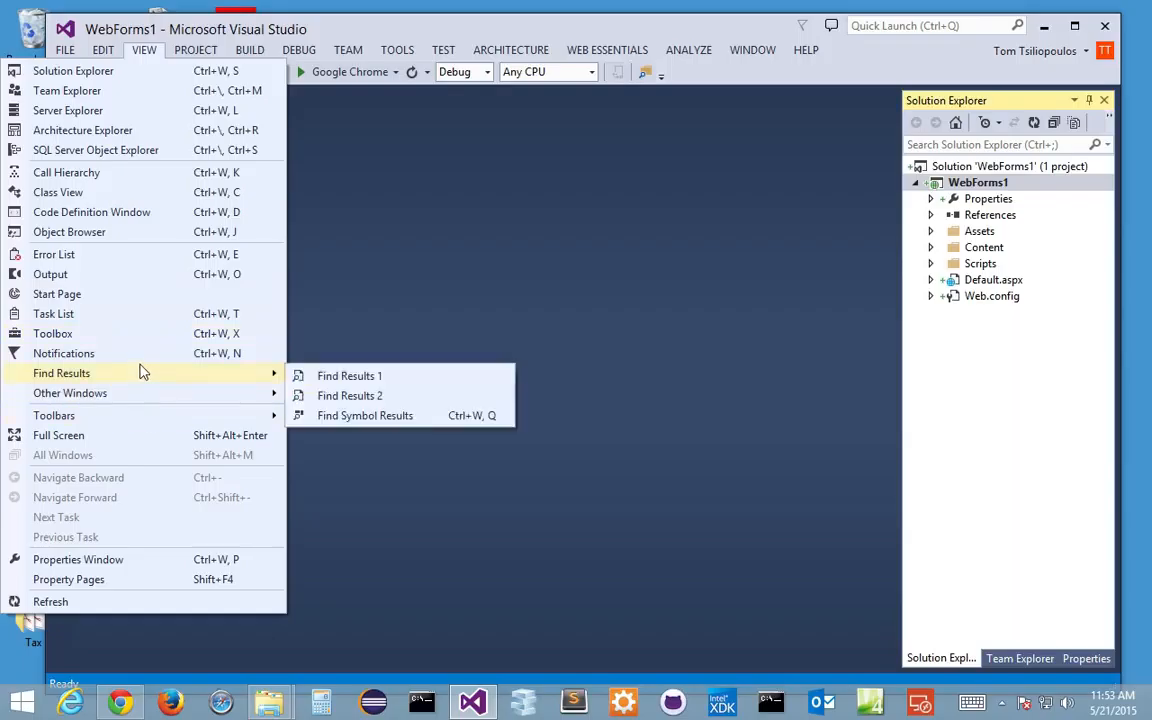
{"action": "mouse_move", "coordinate": [197, 52]}
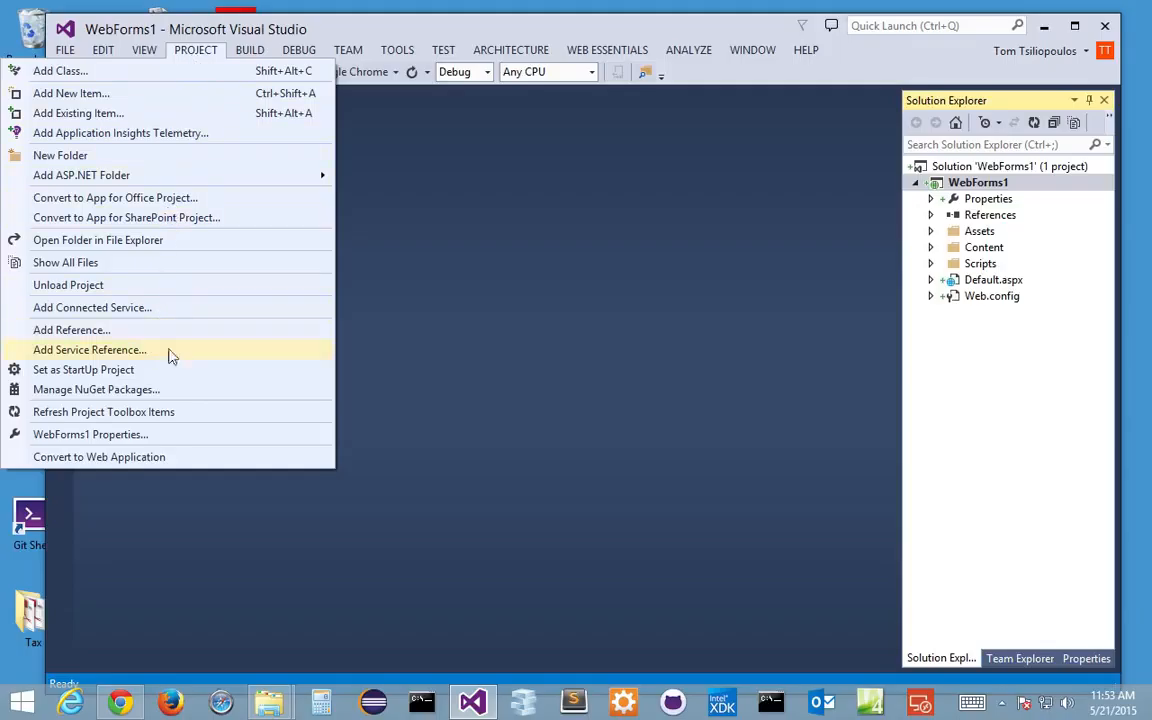
{"action": "mouse_move", "coordinate": [246, 58]}
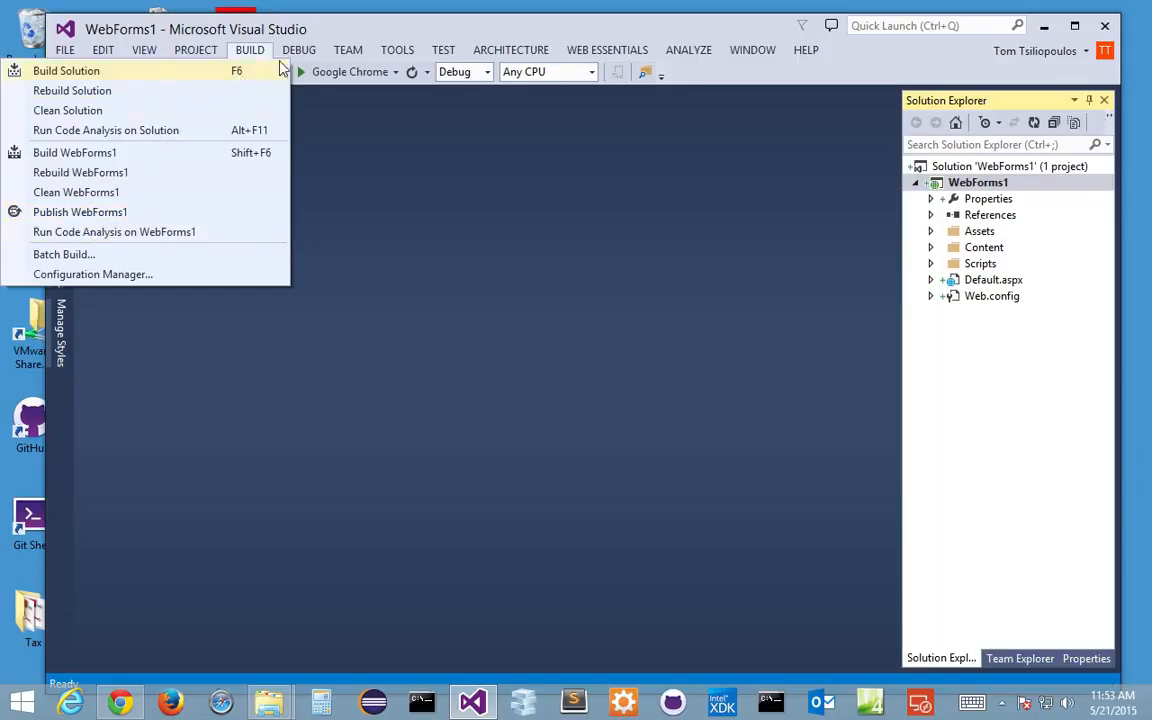
{"action": "mouse_move", "coordinate": [314, 56]}
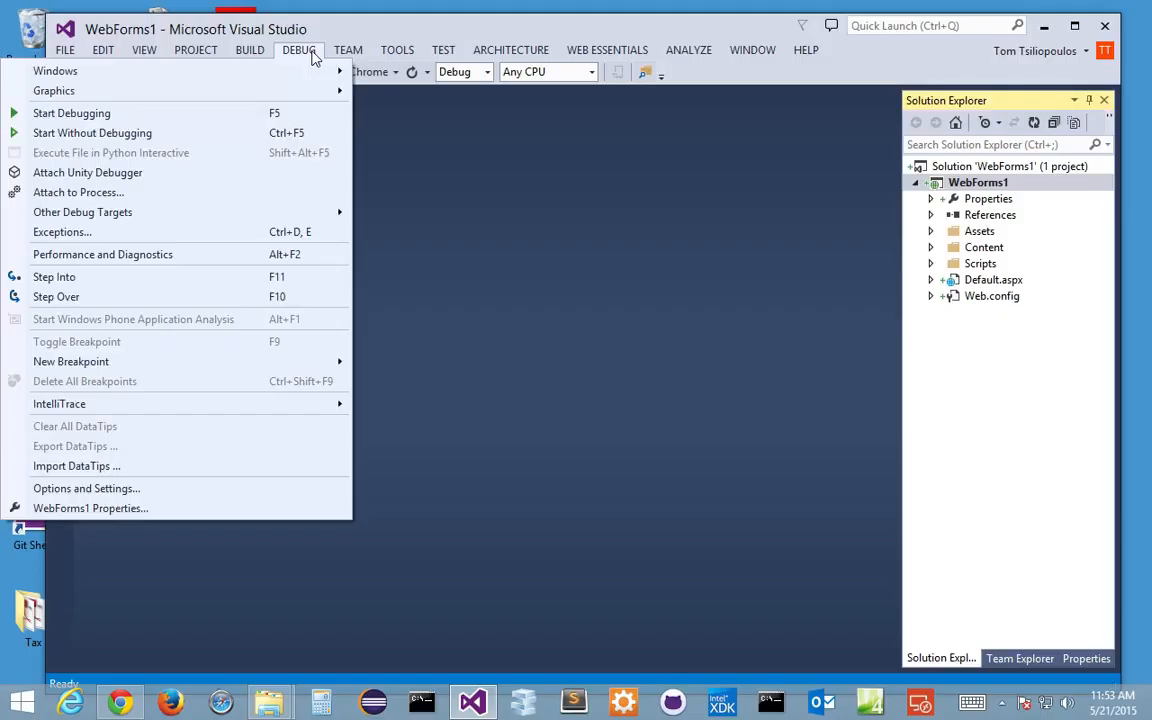
{"action": "left_click", "coordinate": [342, 52]}
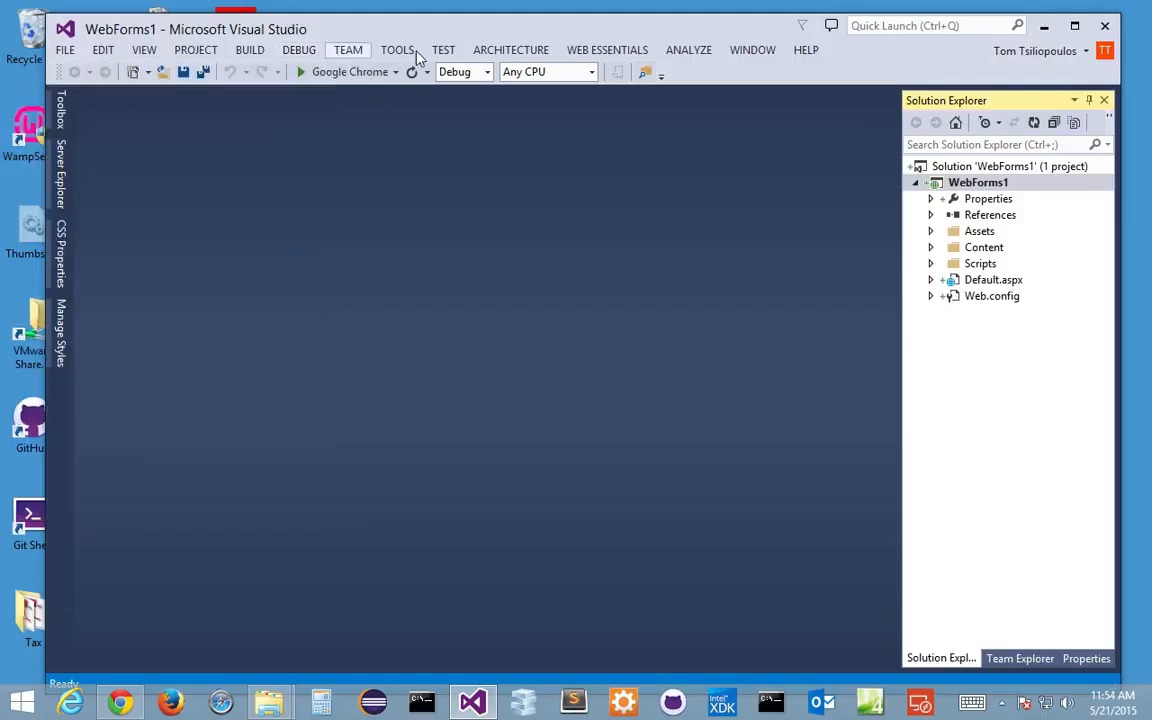
{"action": "left_click", "coordinate": [406, 53]}
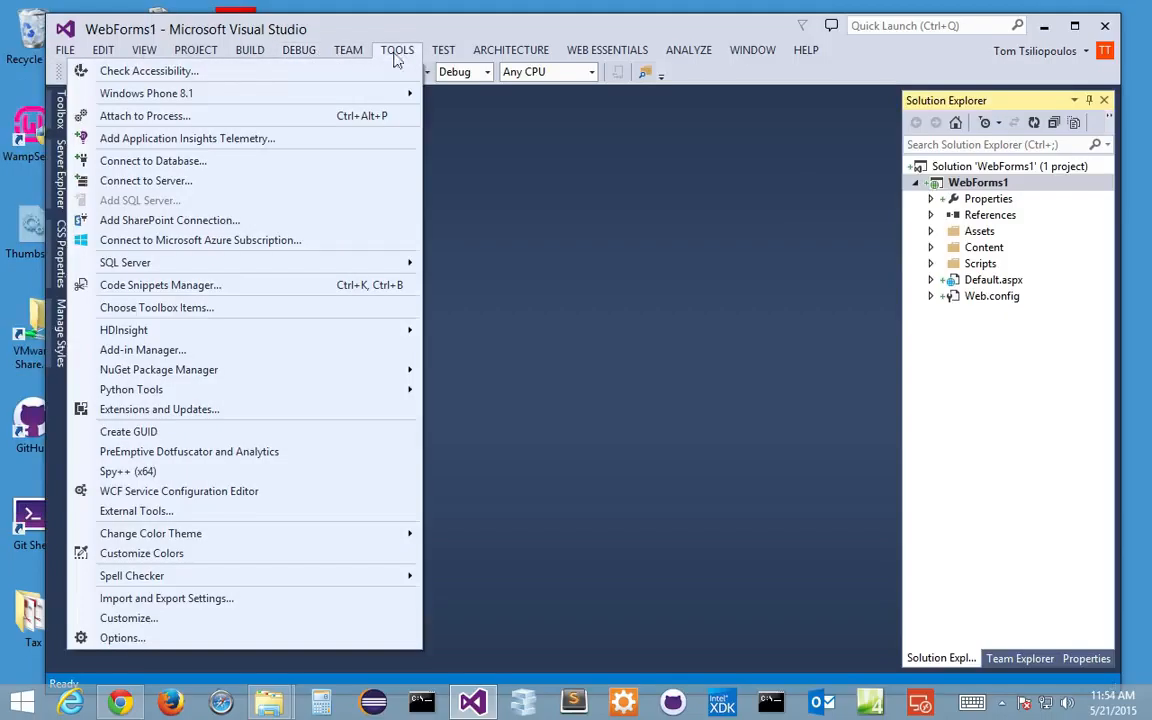
{"action": "left_click", "coordinate": [252, 241]}
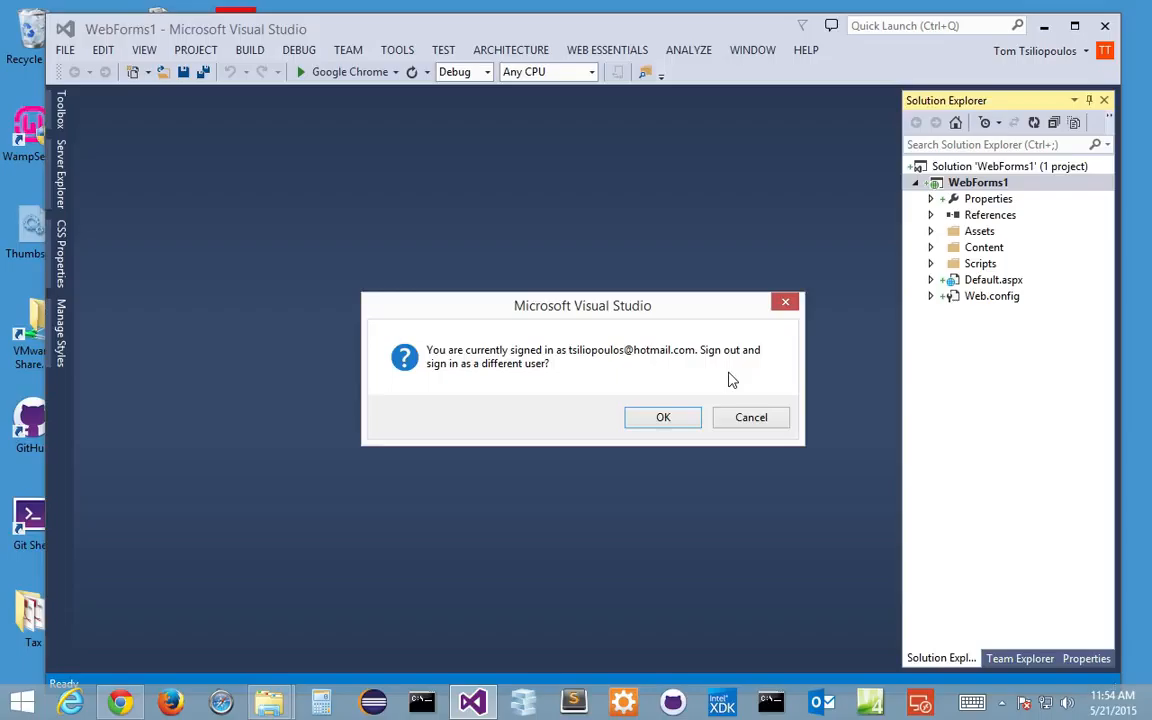
{"action": "left_click", "coordinate": [771, 421]}
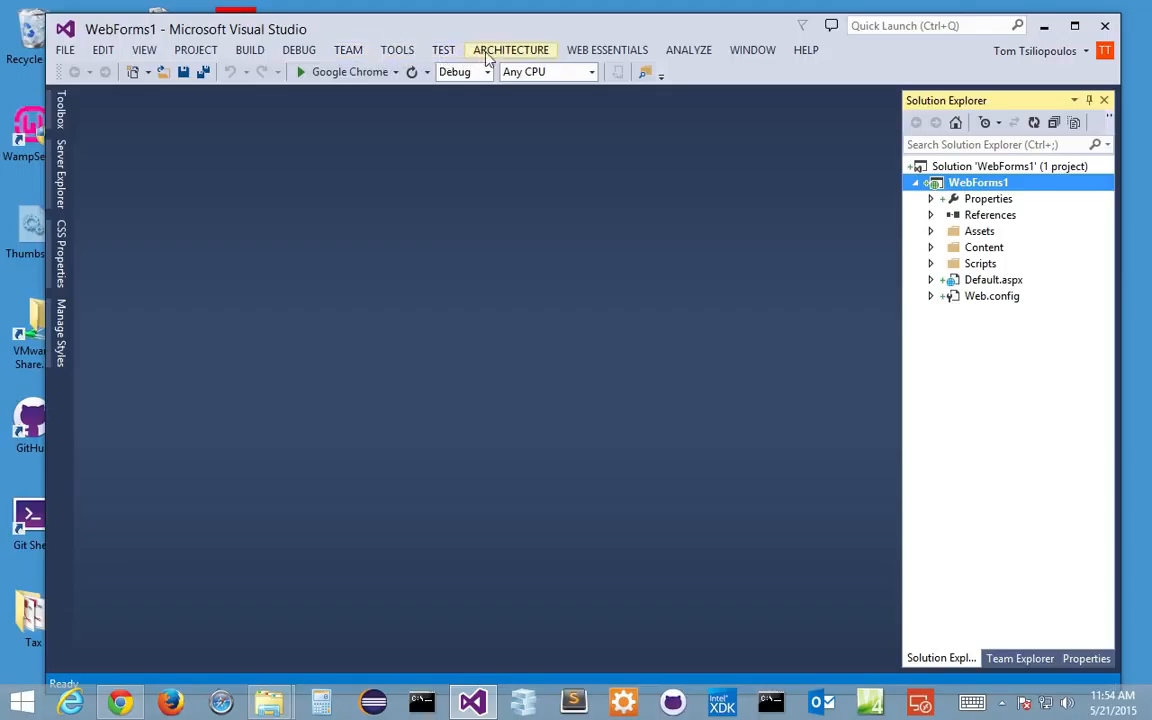
{"action": "left_click", "coordinate": [446, 57]}
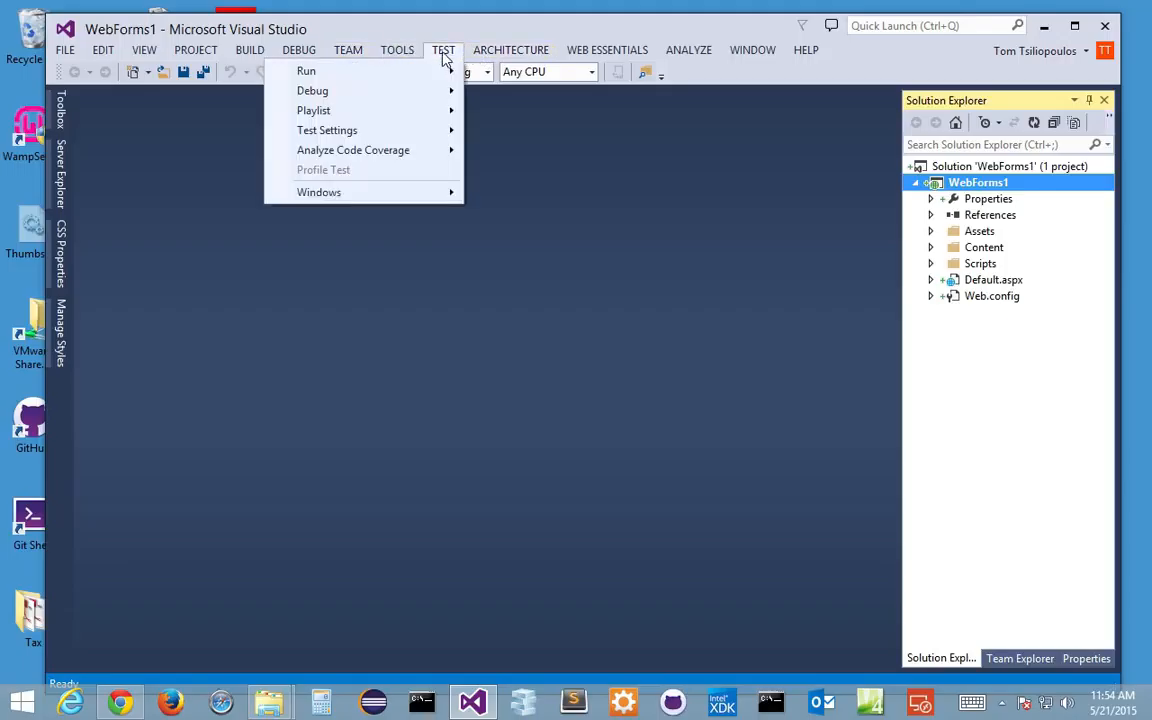
{"action": "mouse_move", "coordinate": [431, 77]}
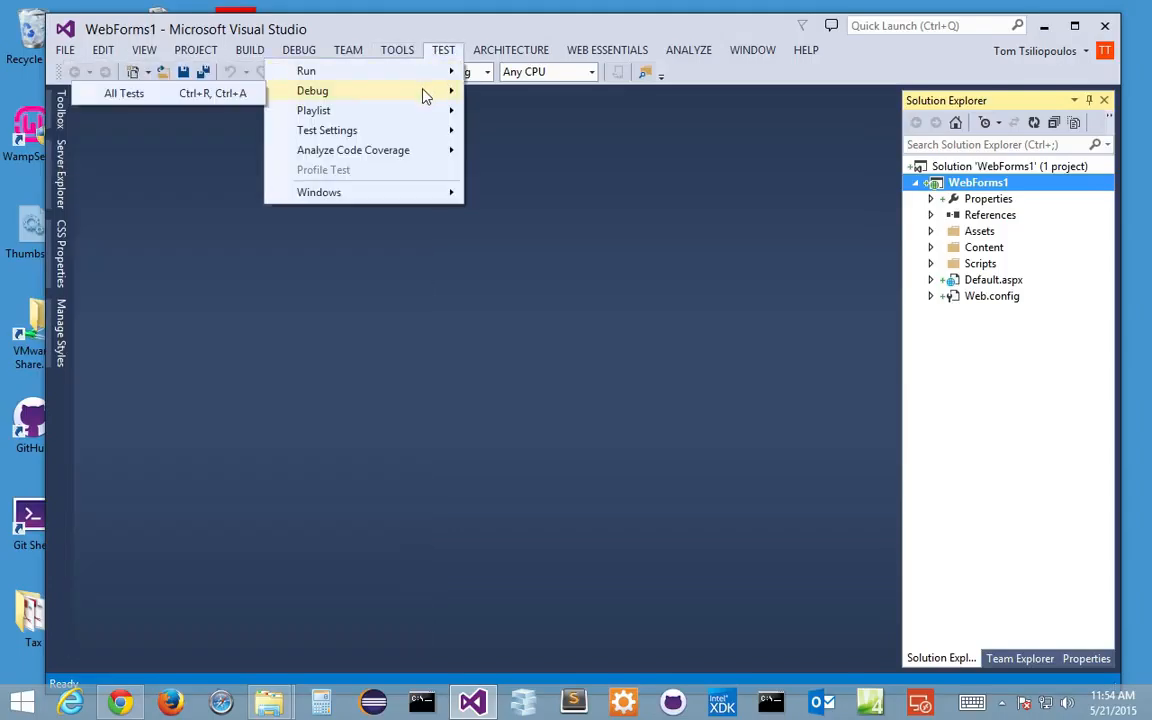
{"action": "mouse_move", "coordinate": [516, 62]}
{"action": "mouse_move", "coordinate": [598, 56]}
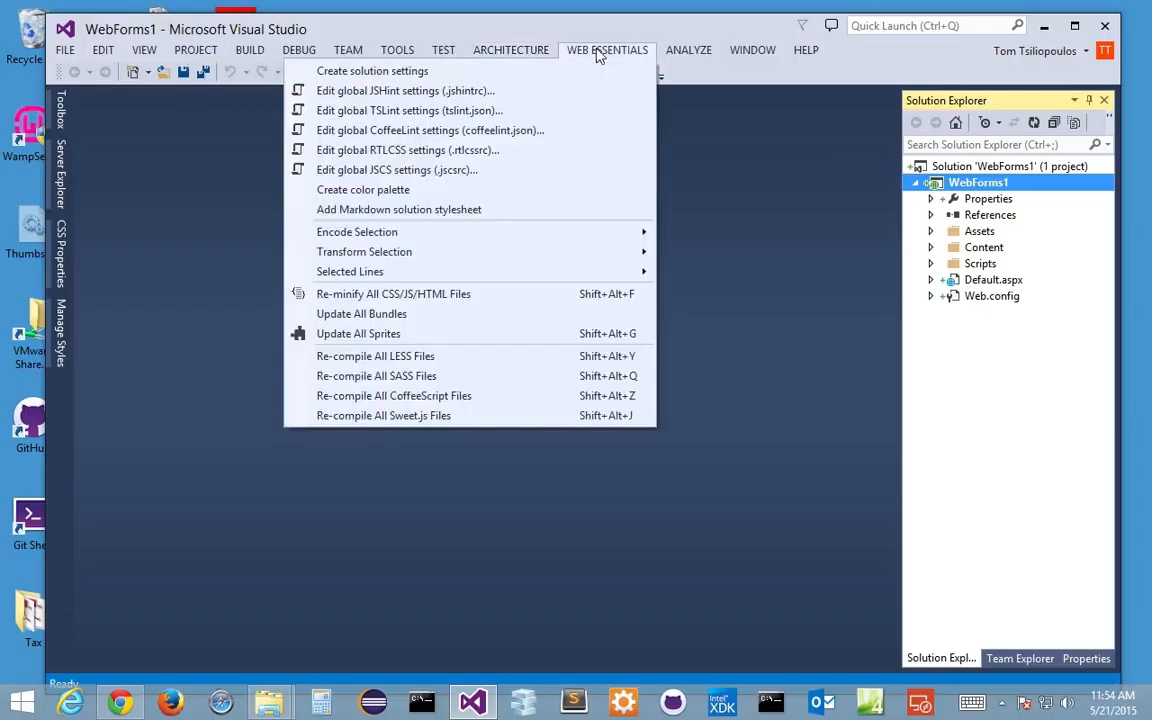
{"action": "mouse_move", "coordinate": [681, 52]}
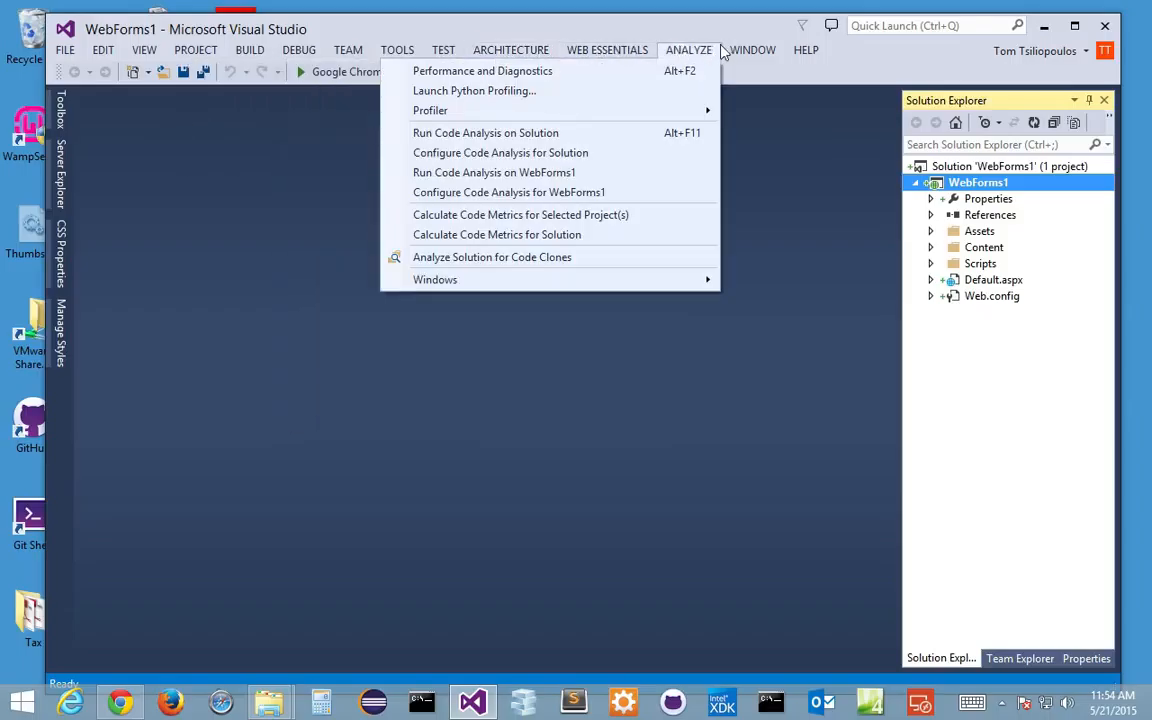
{"action": "mouse_move", "coordinate": [735, 52]}
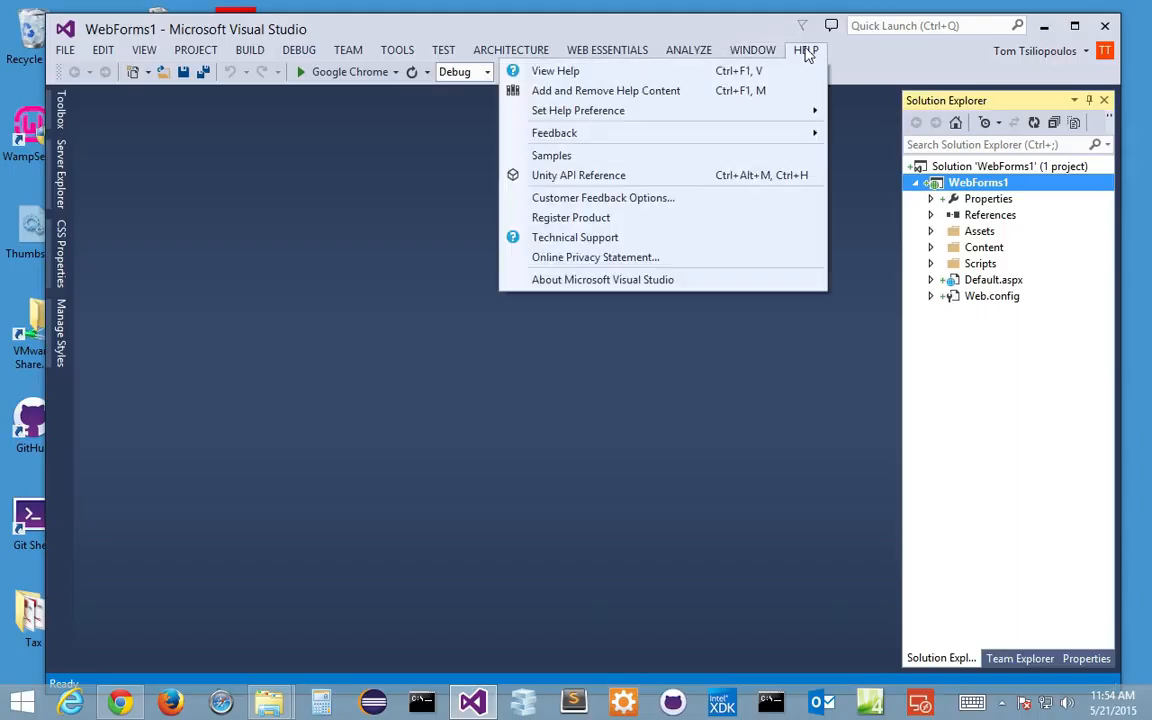
{"action": "left_click", "coordinate": [66, 51]}
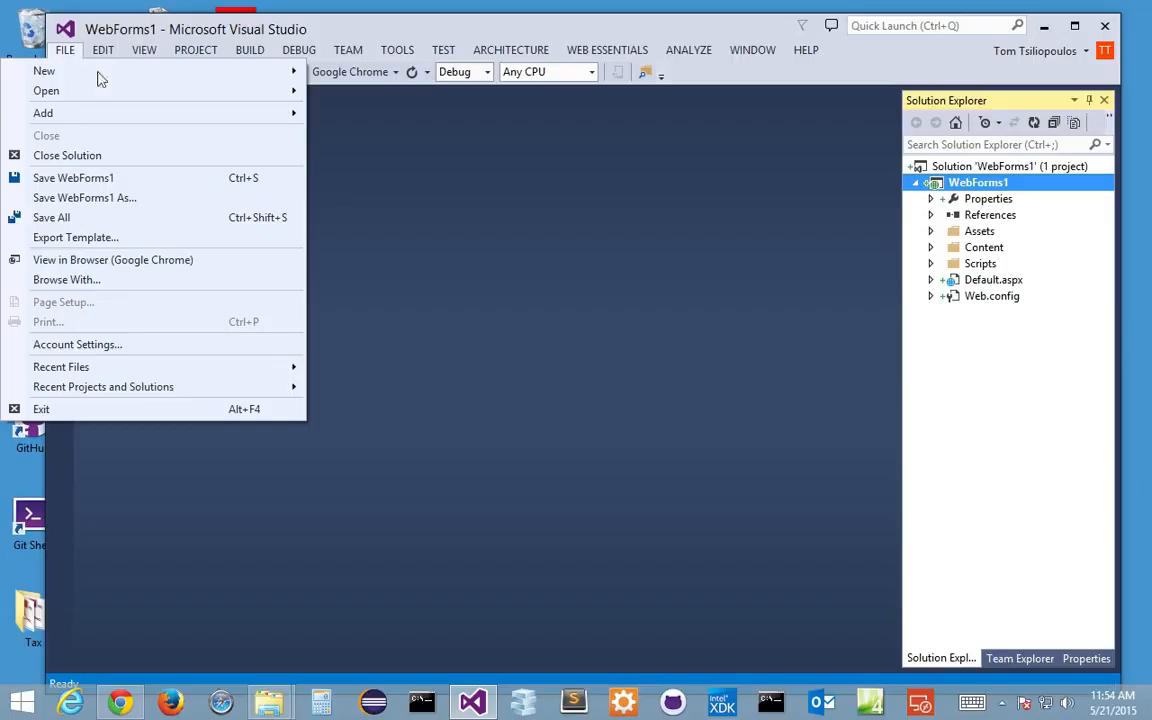
{"action": "left_click", "coordinate": [402, 256]}
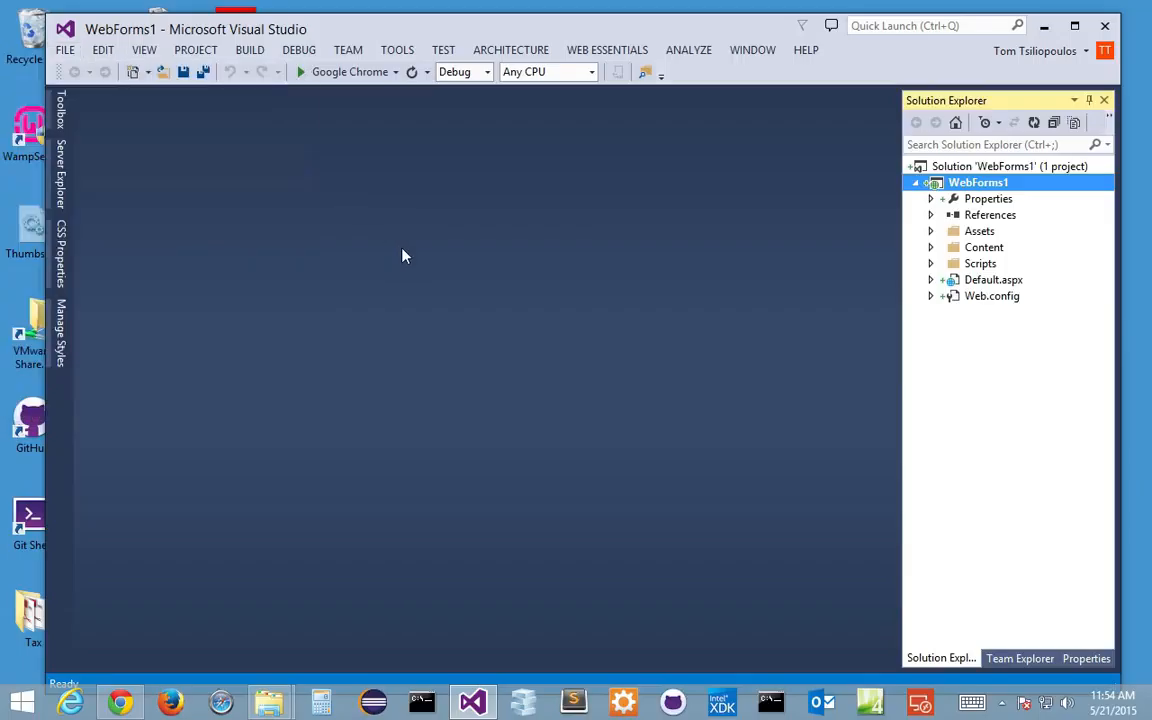
Step: Switch to Google Chrome and search the web in a new tab for "deploy web app to azure visual studio"
{"action": "left_click", "coordinate": [125, 703]}
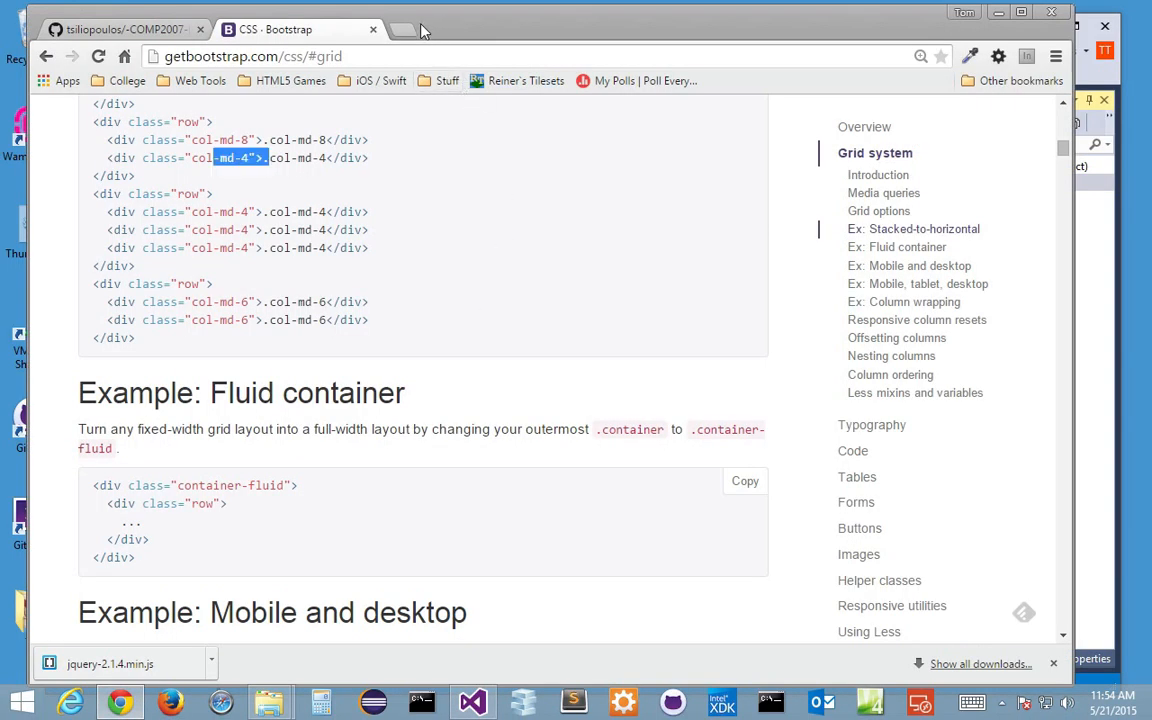
{"action": "left_click", "coordinate": [398, 31]}
{"action": "type", "text": "d"}
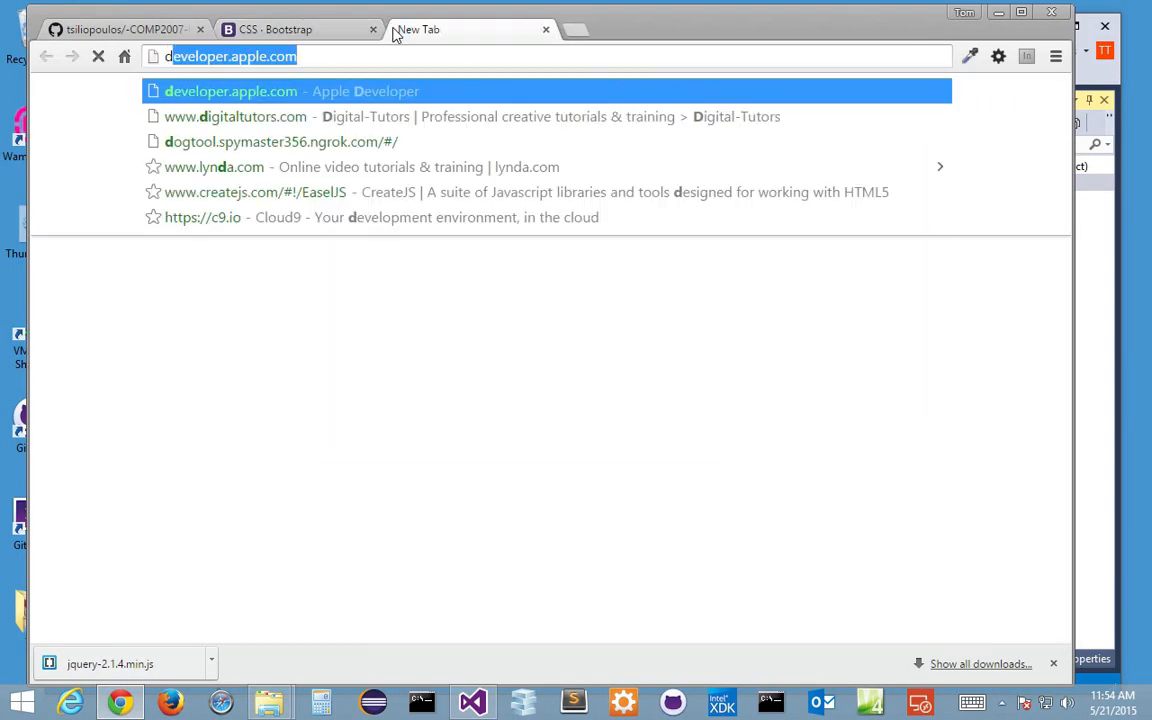
{"action": "type", "text": "eploy "}
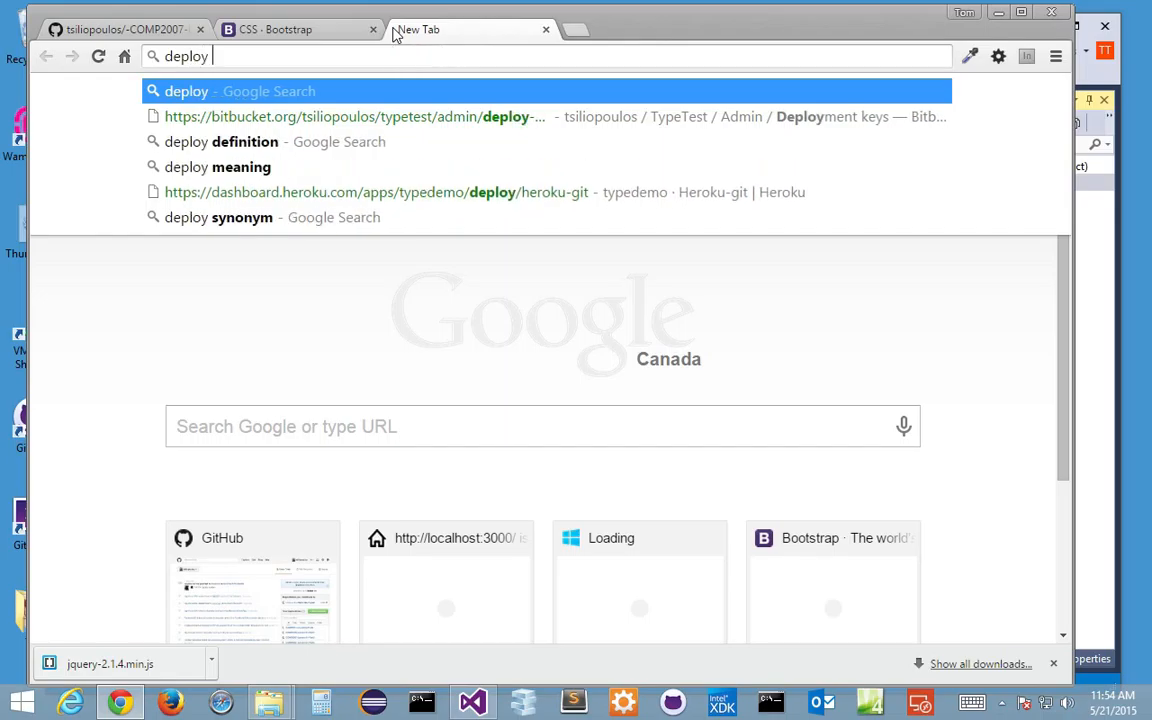
{"action": "type", "text": "weba"}
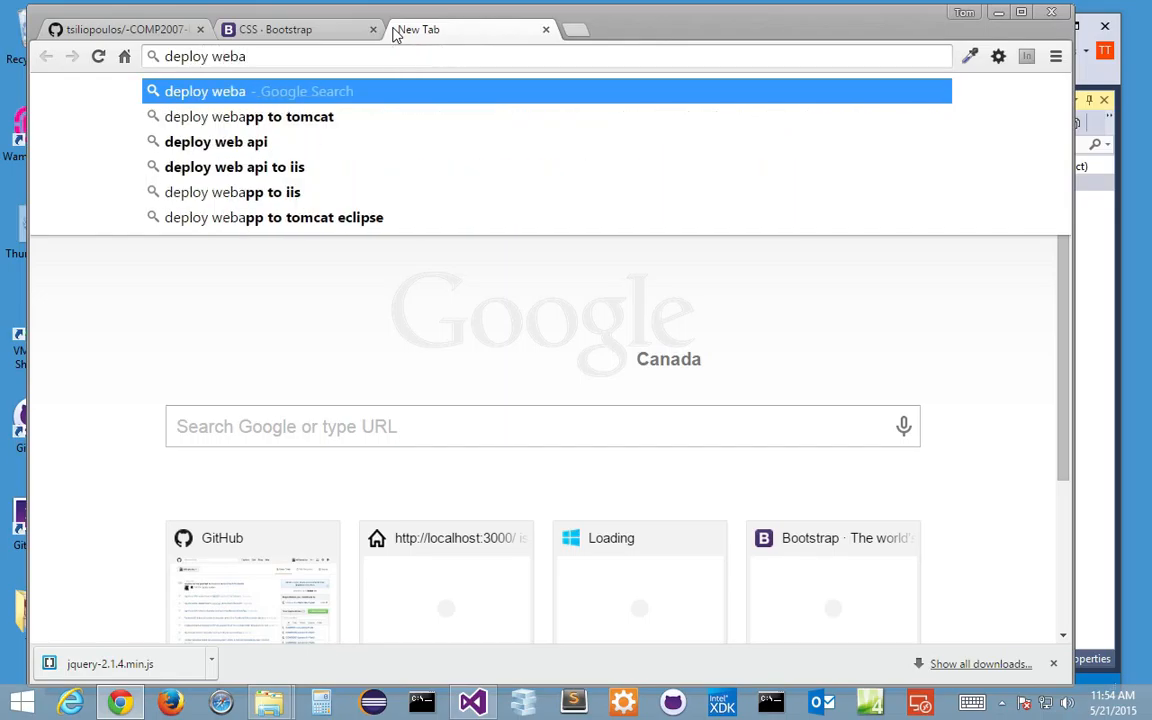
{"action": "key", "text": "BackSpace"}
{"action": "type", "text": "app to az"}
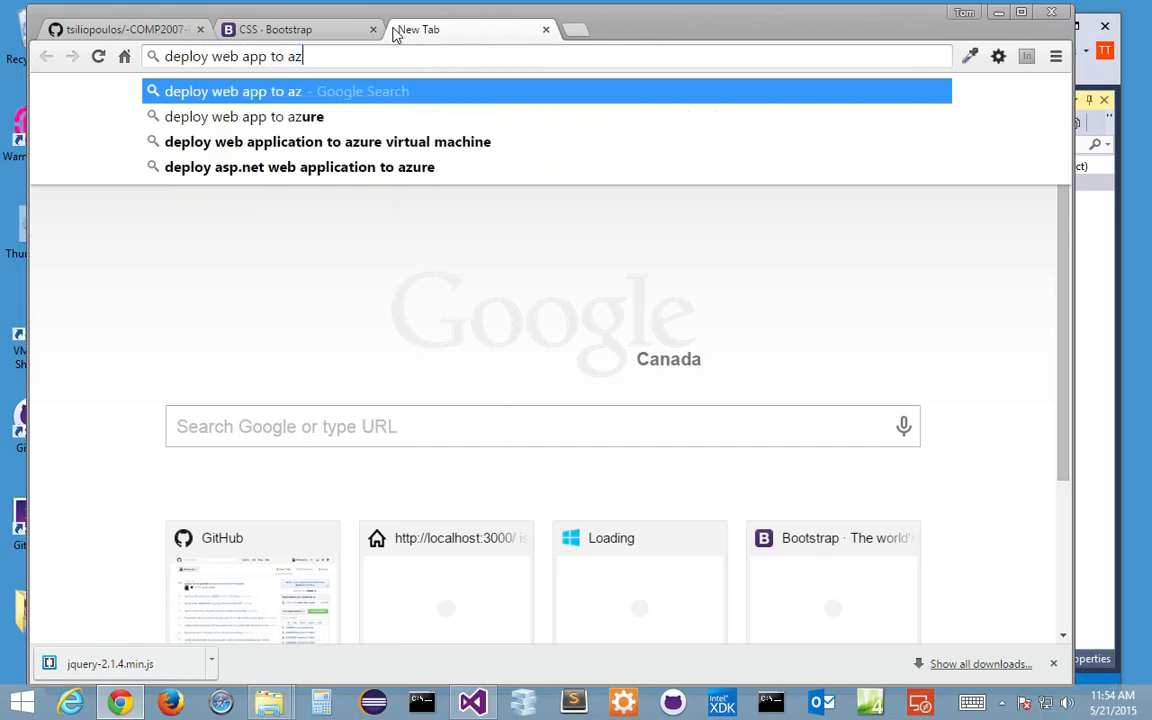
{"action": "type", "text": "ure visual studio"}
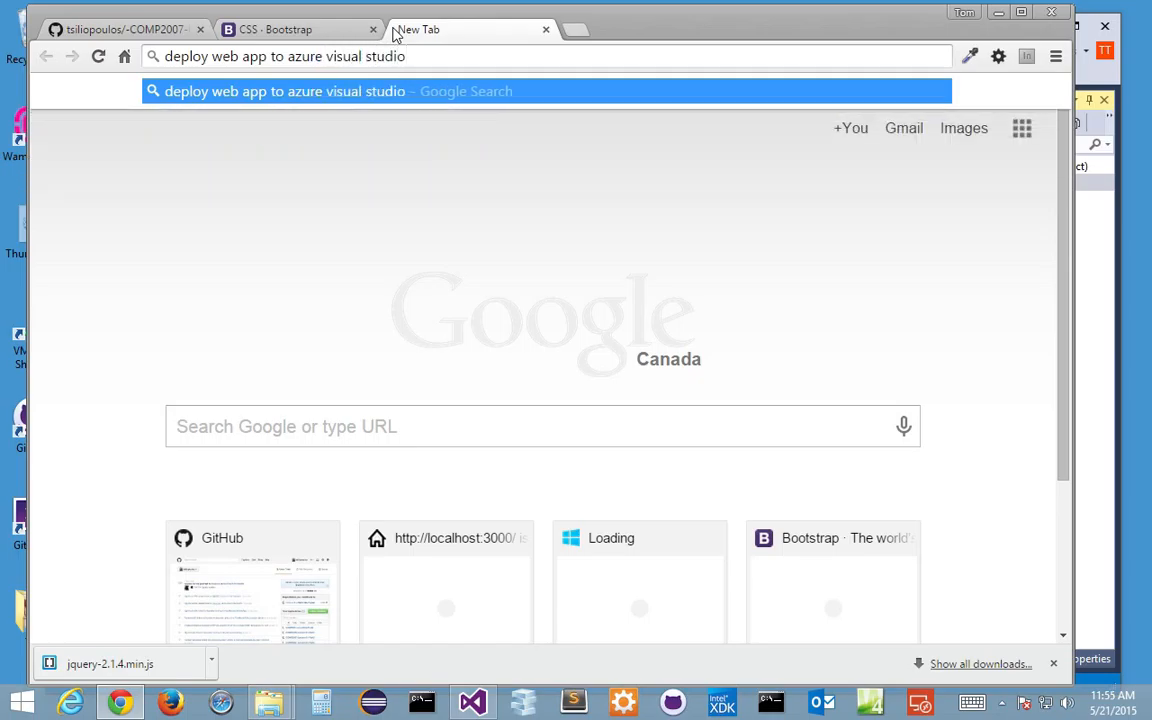
{"action": "key", "text": "Return"}
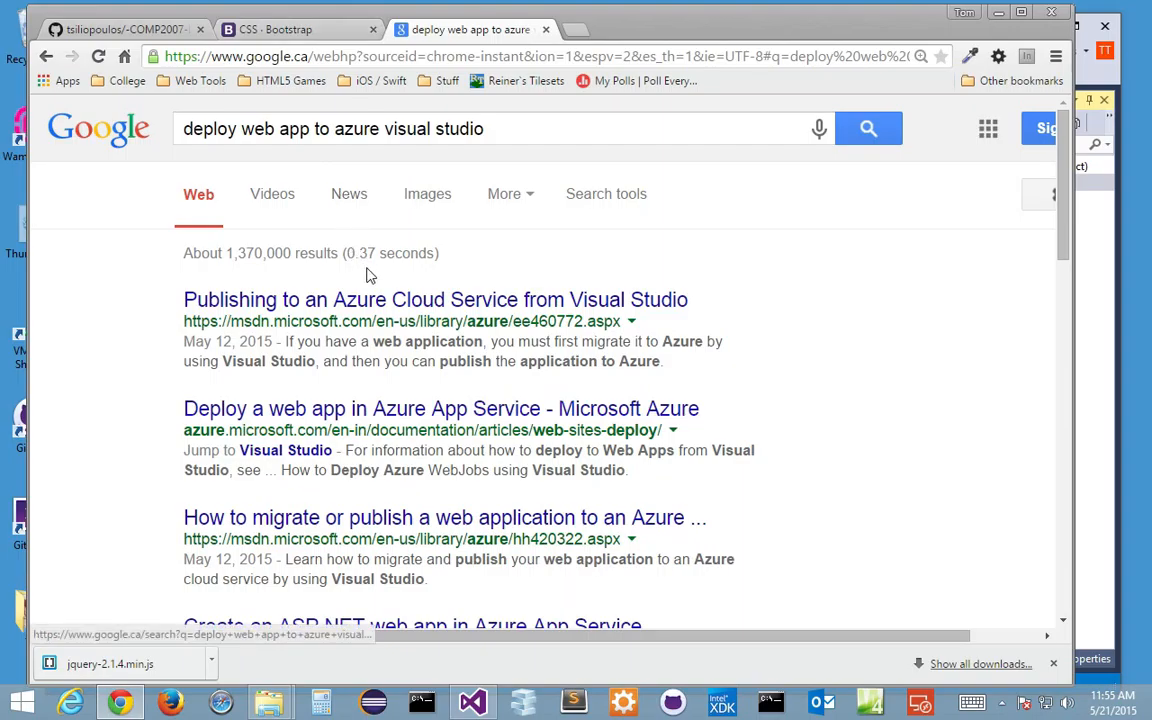
Step: Open the article "Publishing to an Azure Cloud Service from Visual Studio" and read its required items and publishing tasks
{"action": "left_click", "coordinate": [398, 302]}
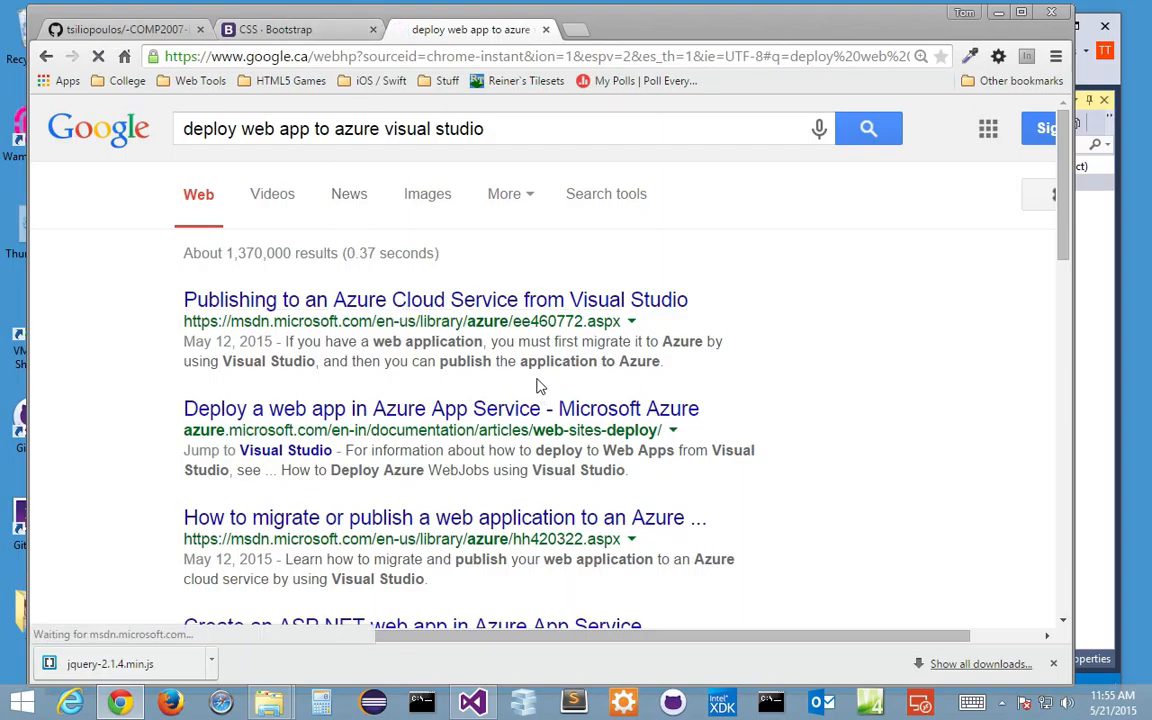
{"action": "scroll", "coordinate": [576, 437], "scroll_direction": "down", "scroll_amount": 3}
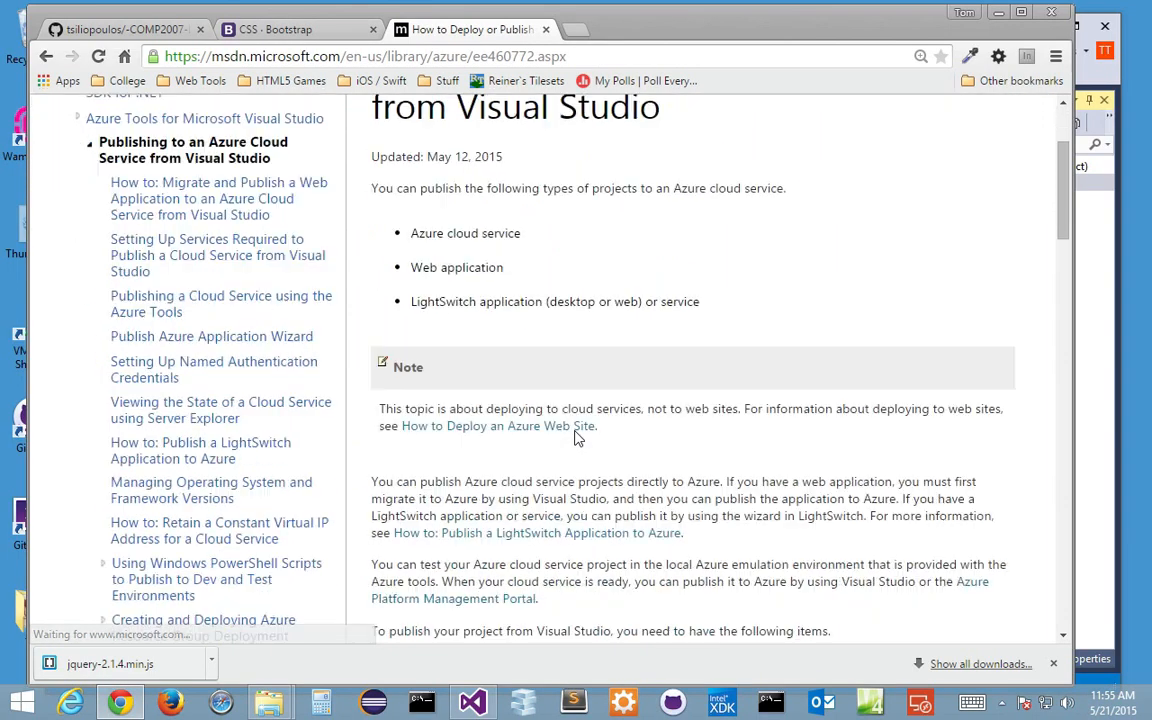
{"action": "scroll", "coordinate": [576, 437], "scroll_direction": "down", "scroll_amount": 5}
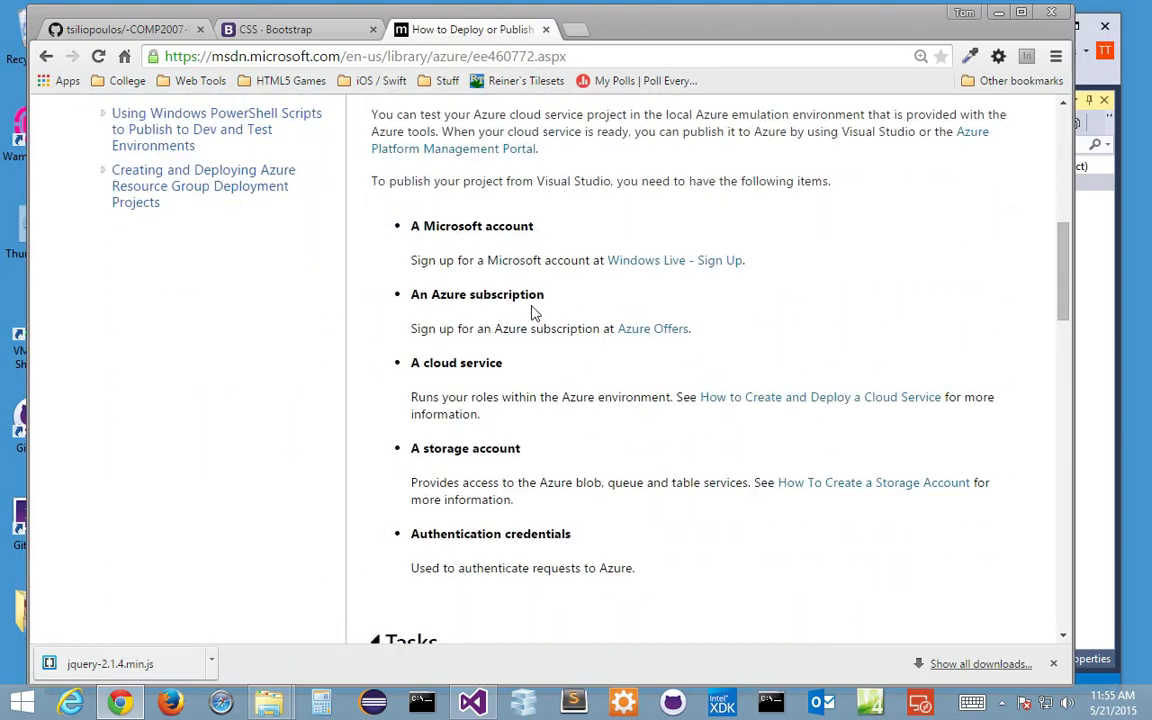
{"action": "scroll", "coordinate": [589, 398], "scroll_direction": "down", "scroll_amount": 4}
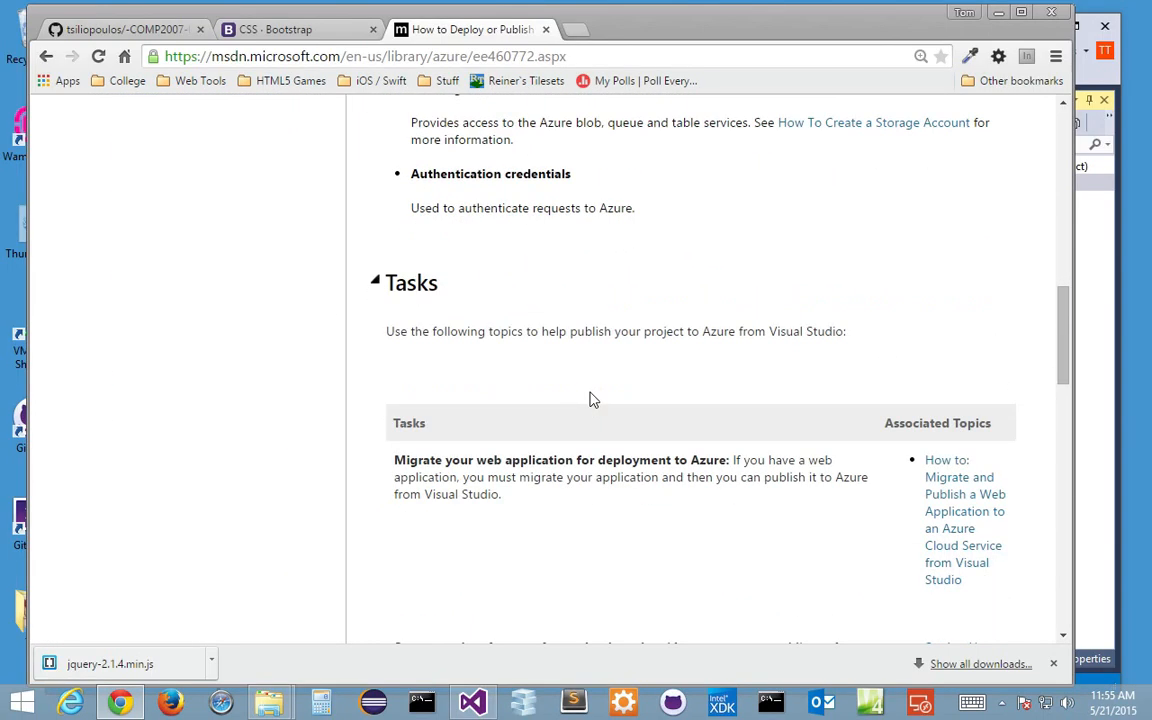
{"action": "scroll", "coordinate": [589, 398], "scroll_direction": "down", "scroll_amount": 4}
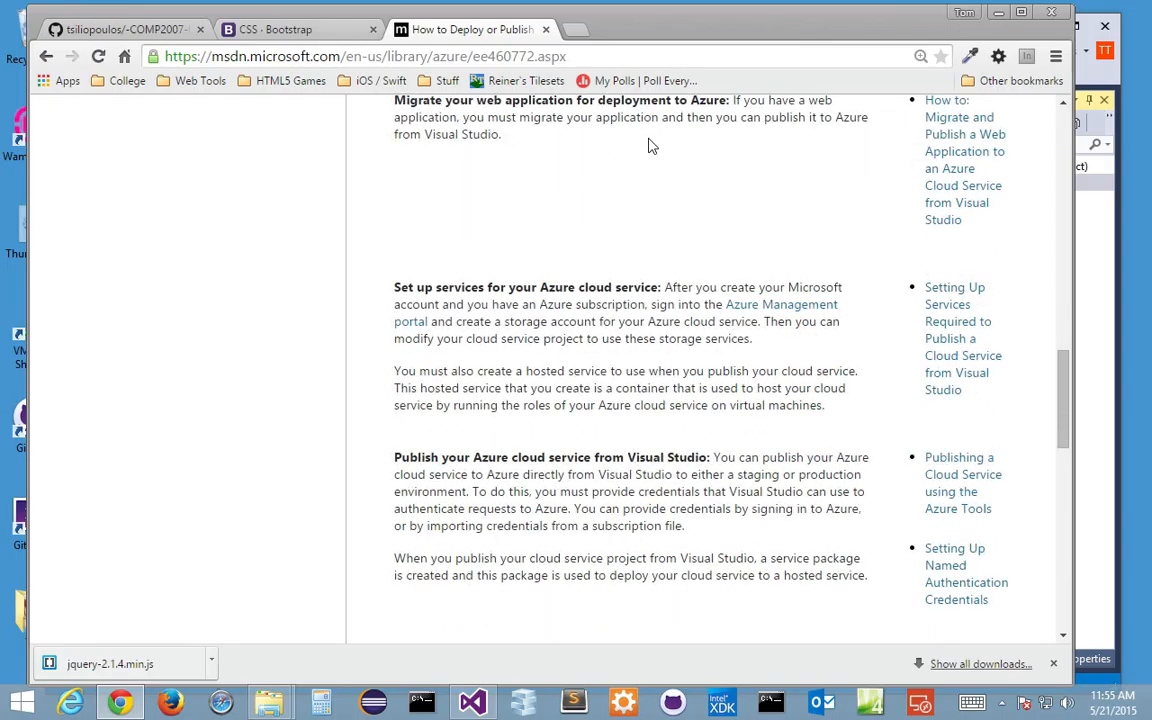
{"action": "scroll", "coordinate": [650, 146], "scroll_direction": "up", "scroll_amount": 1}
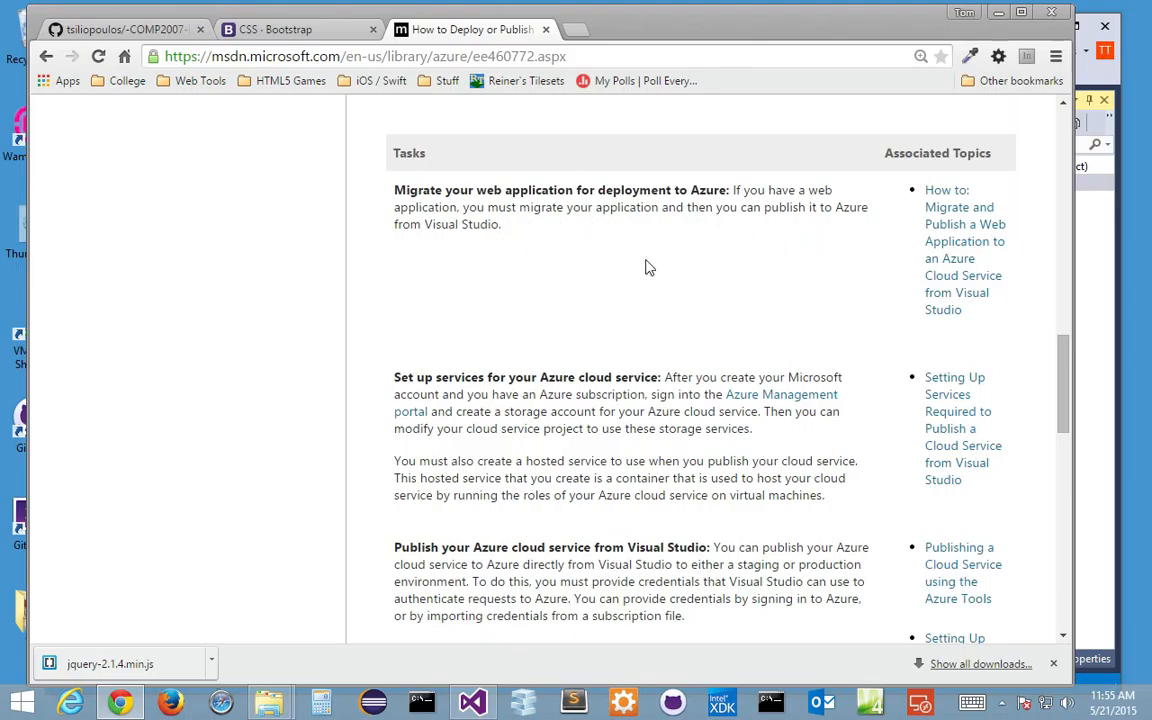
Step: Open the linked topic on migrating and publishing a web application to an Azure cloud service and examine its illustrated steps
{"action": "left_click", "coordinate": [970, 247]}
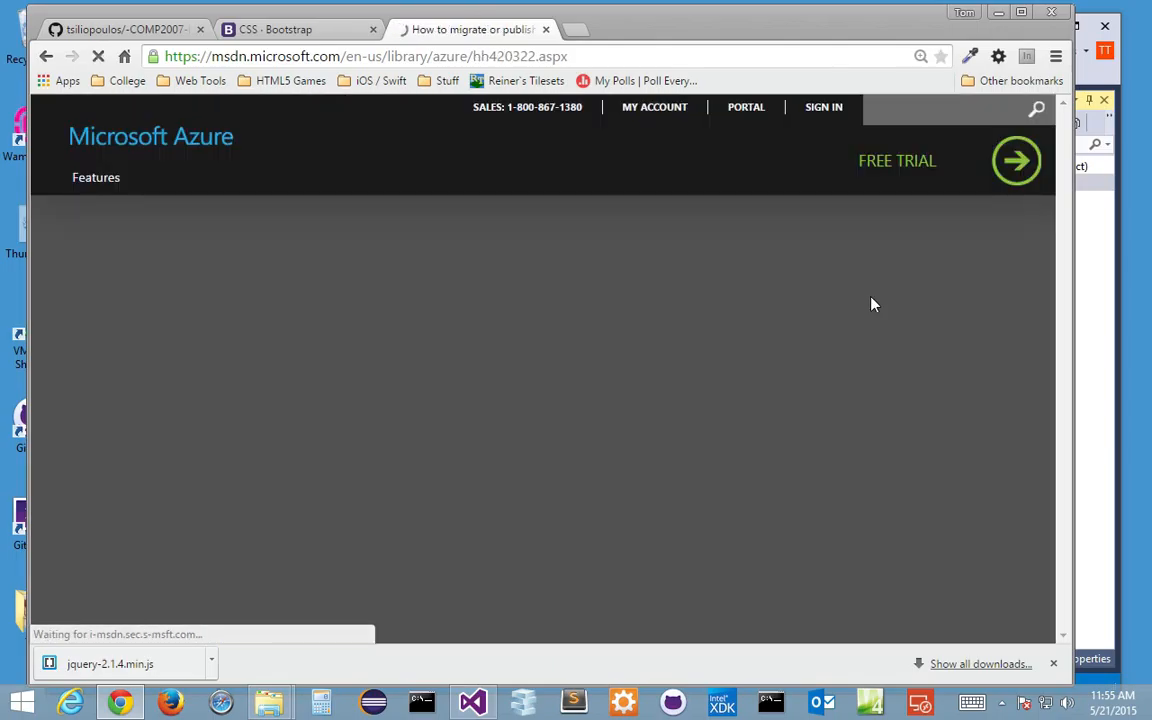
{"action": "scroll", "coordinate": [549, 440], "scroll_direction": "down", "scroll_amount": 3}
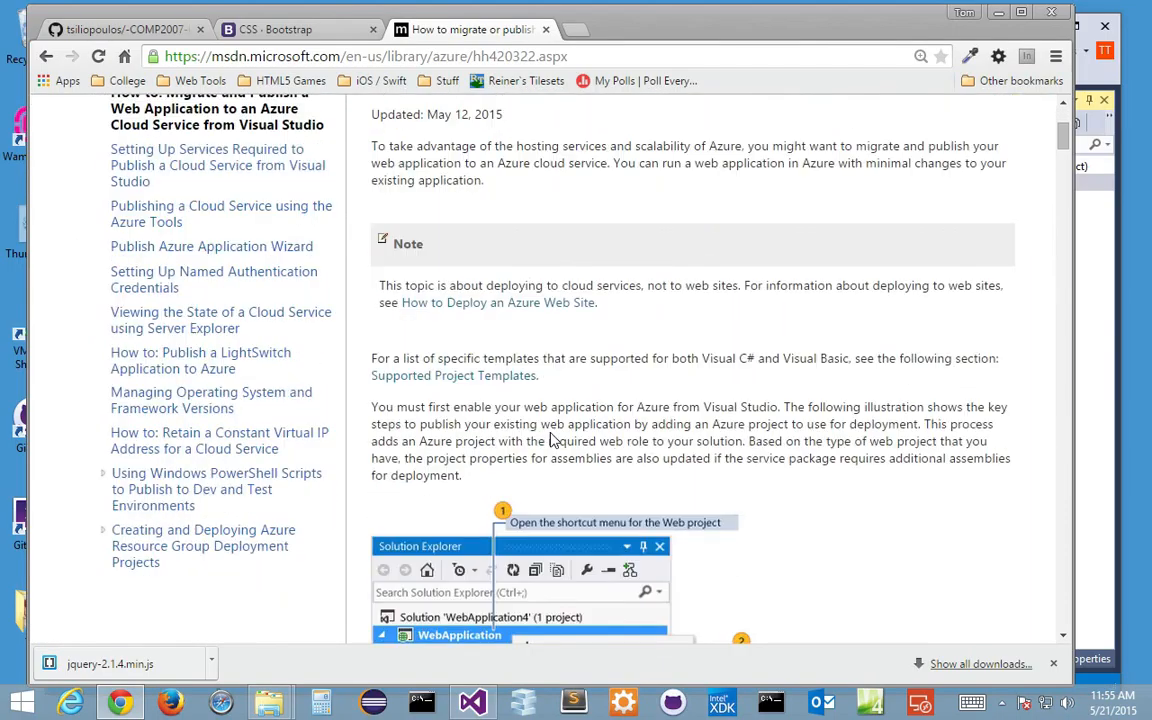
{"action": "scroll", "coordinate": [549, 440], "scroll_direction": "down", "scroll_amount": 3}
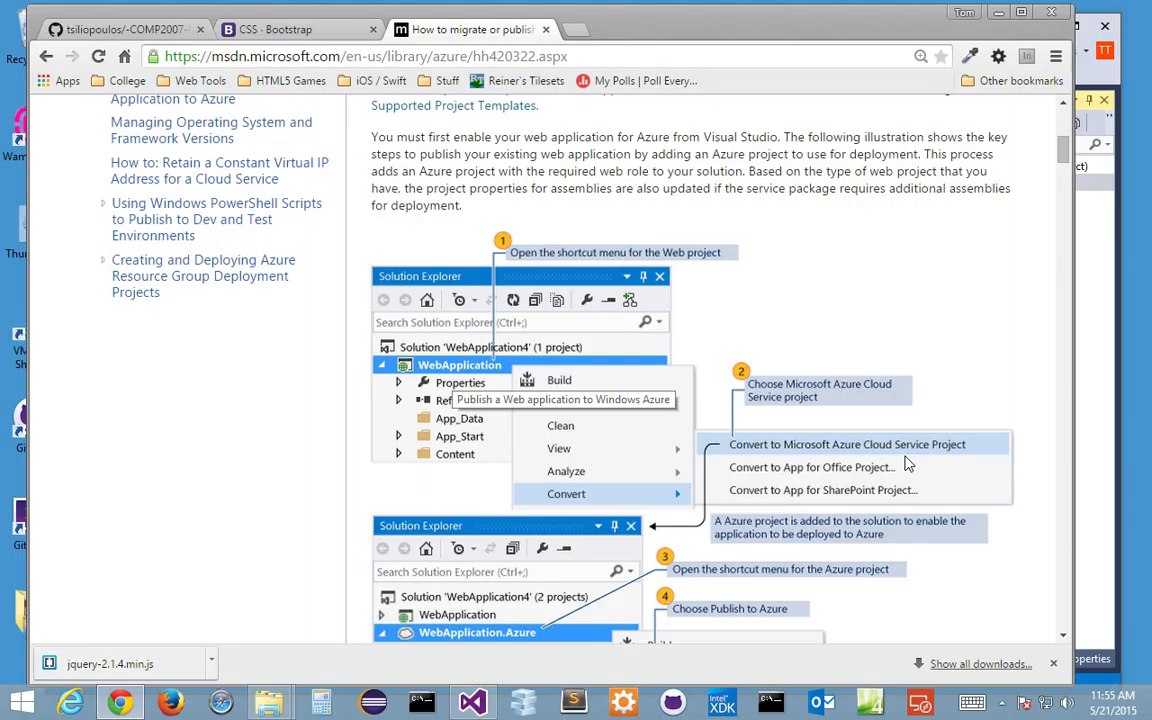
Step: Switch to Visual Studio and start publishing the WebForms1 project with Microsoft Azure Web Apps as the publish target
{"action": "scroll", "coordinate": [690, 455], "scroll_direction": "down", "scroll_amount": 2}
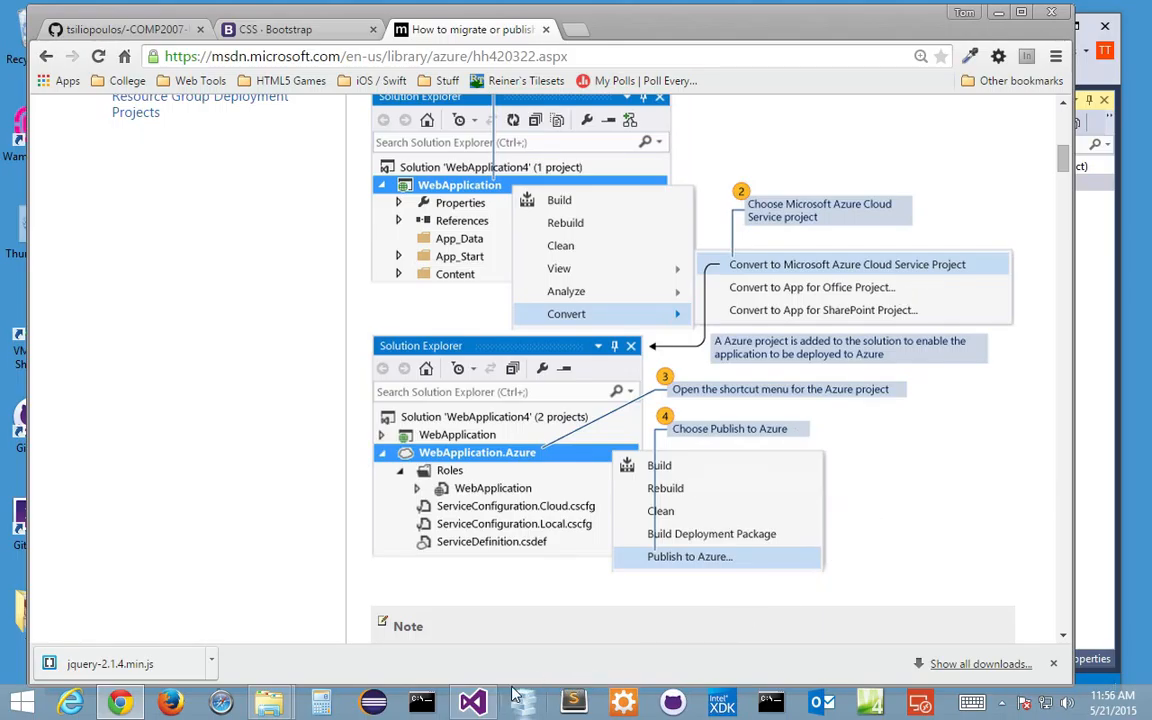
{"action": "left_click", "coordinate": [476, 702]}
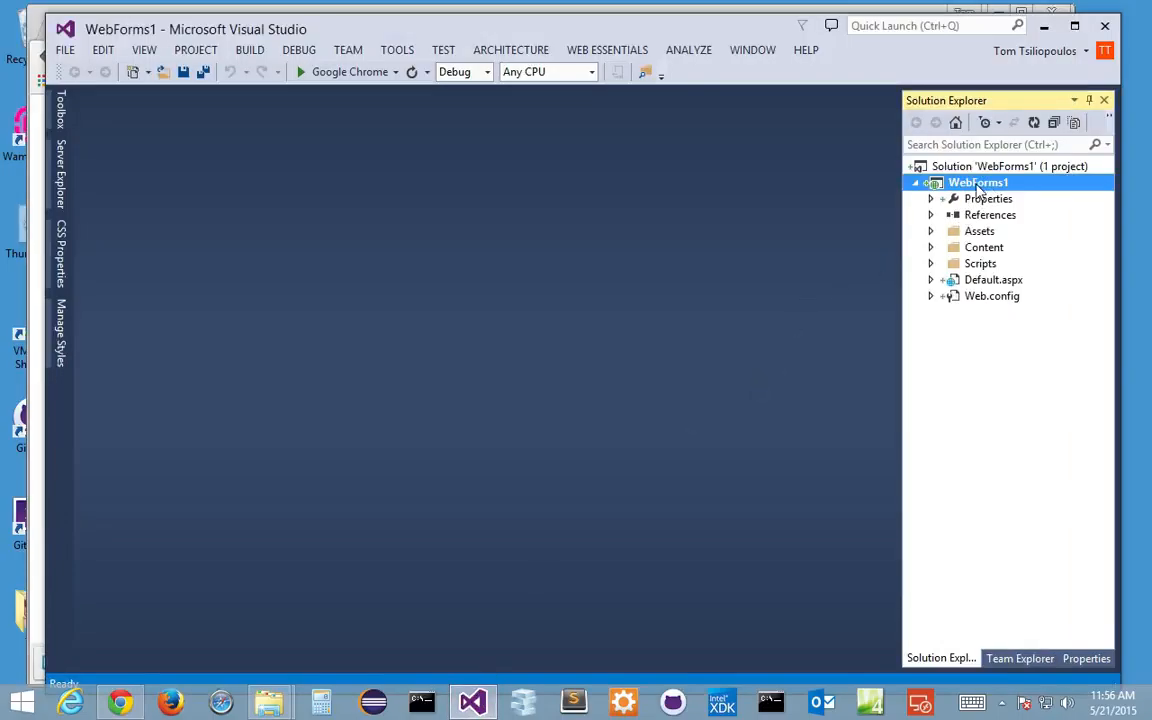
{"action": "right_click", "coordinate": [978, 190]}
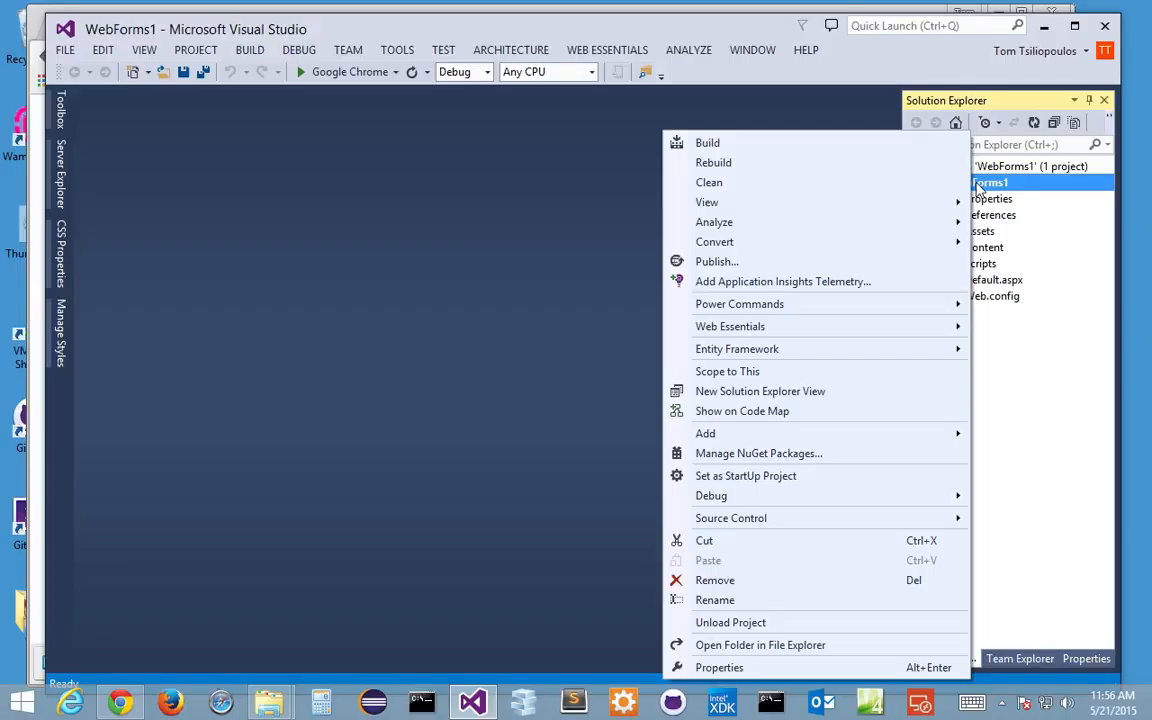
{"action": "left_click", "coordinate": [733, 264]}
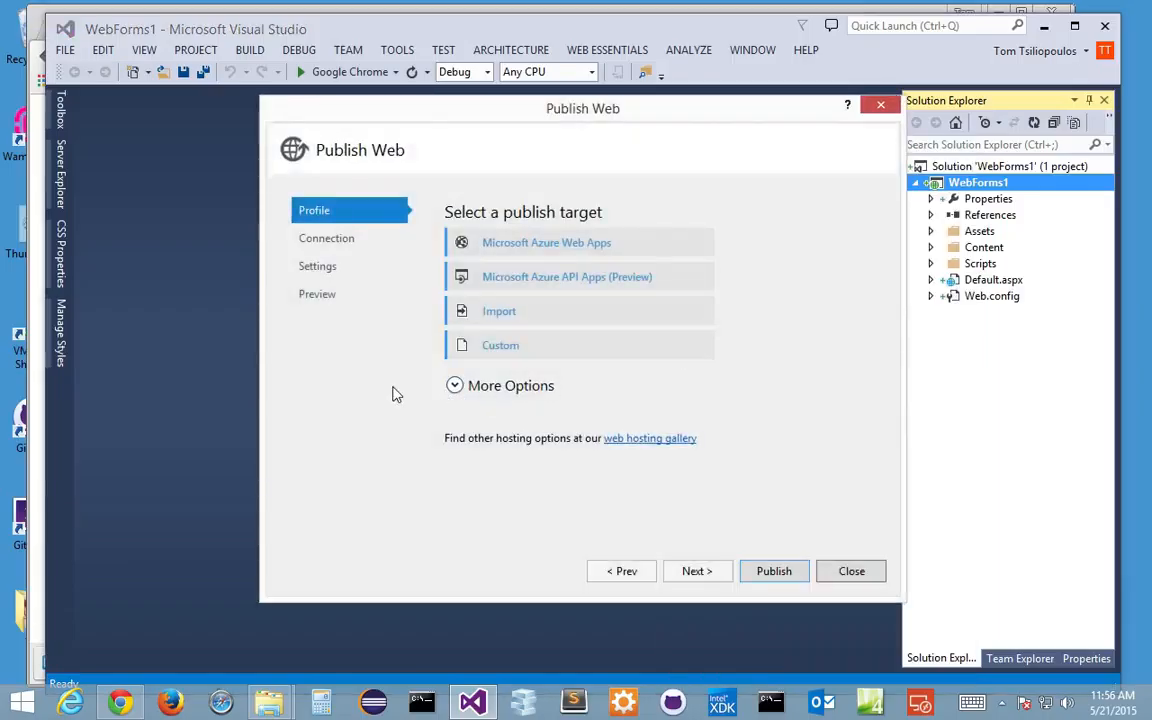
{"action": "left_click", "coordinate": [578, 250]}
{"action": "left_click", "coordinate": [502, 353]}
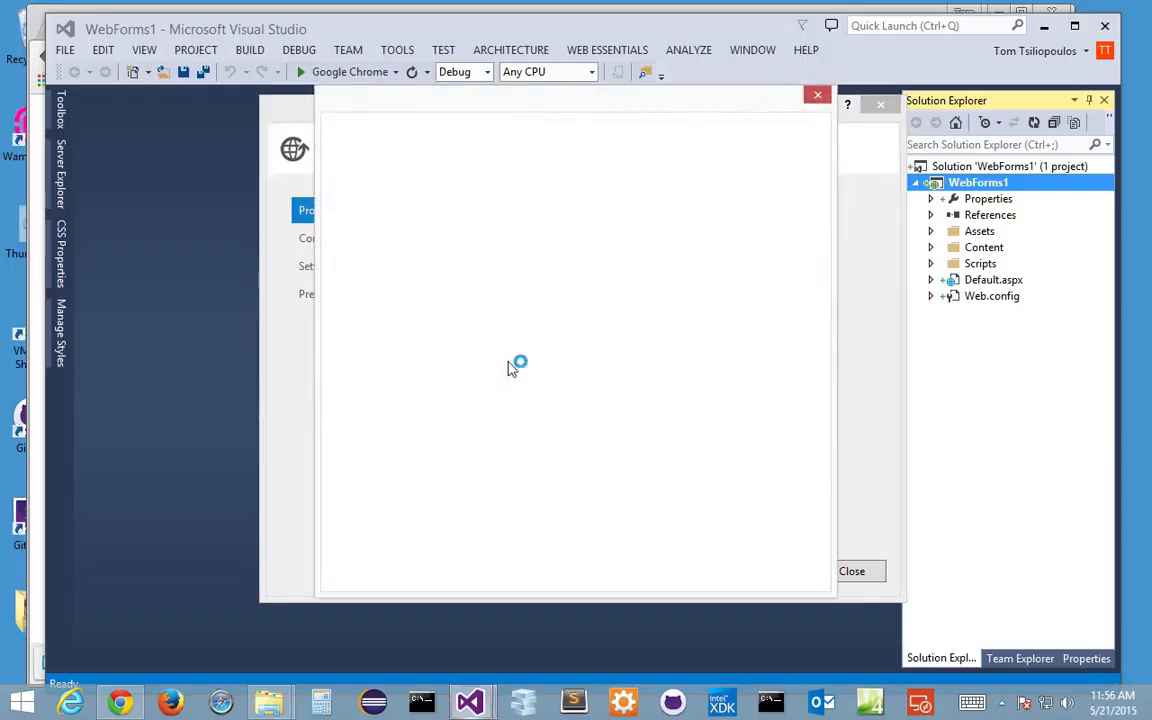
Step: Enter the Microsoft account password, choose to stay signed in and sign in
{"action": "left_click", "coordinate": [555, 317]}
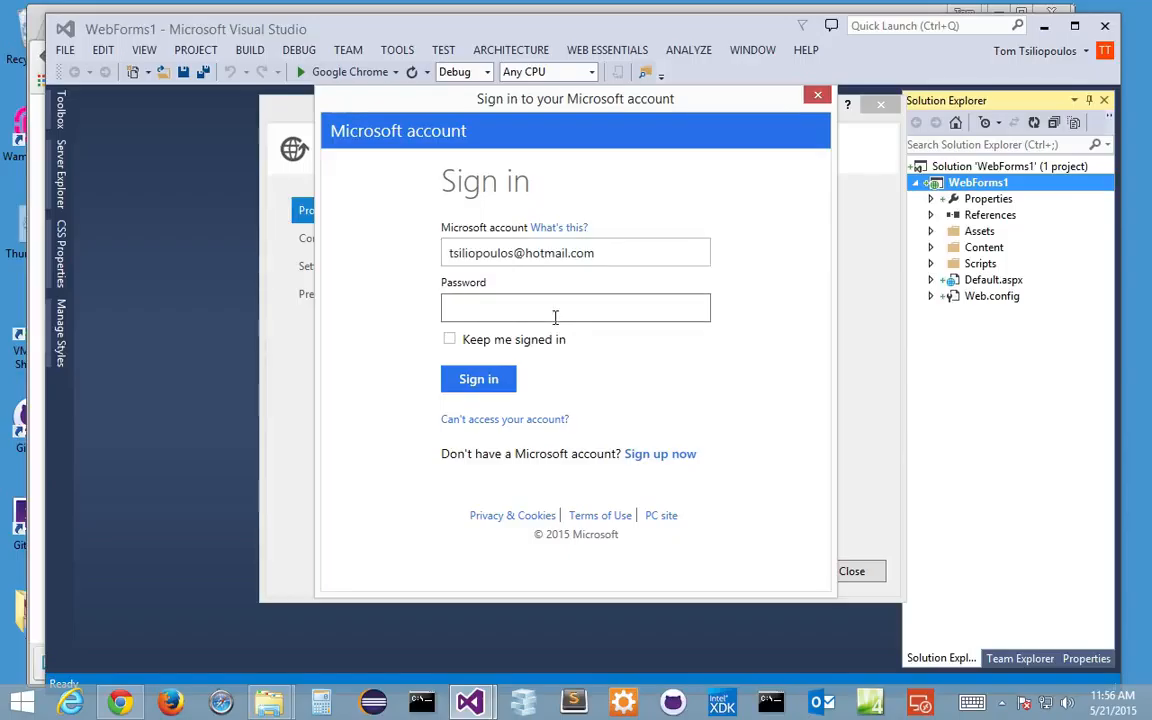
{"action": "type", "text": "*********"}
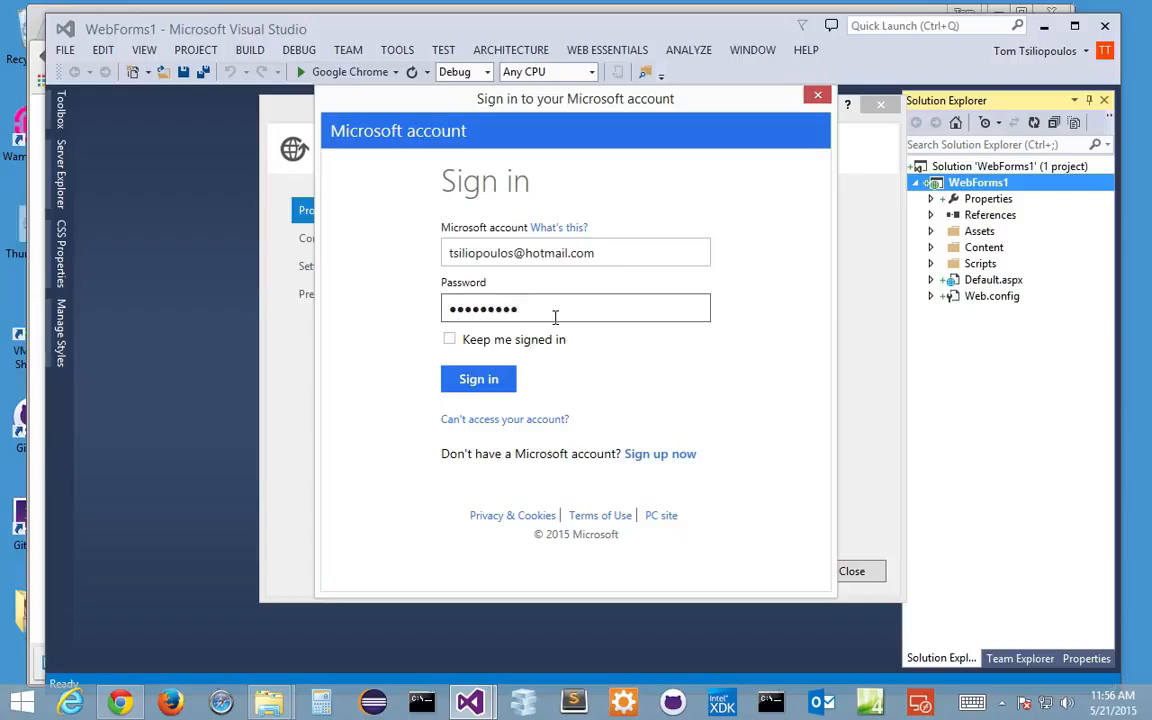
{"action": "left_click", "coordinate": [450, 340]}
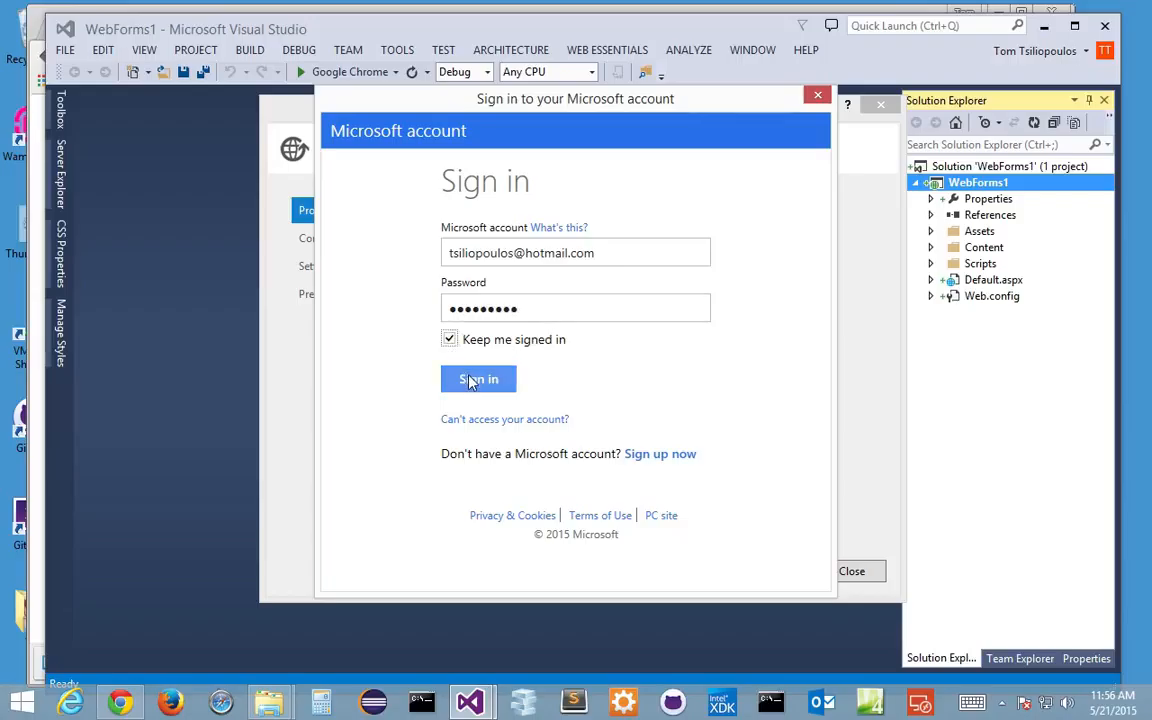
{"action": "left_click", "coordinate": [470, 382]}
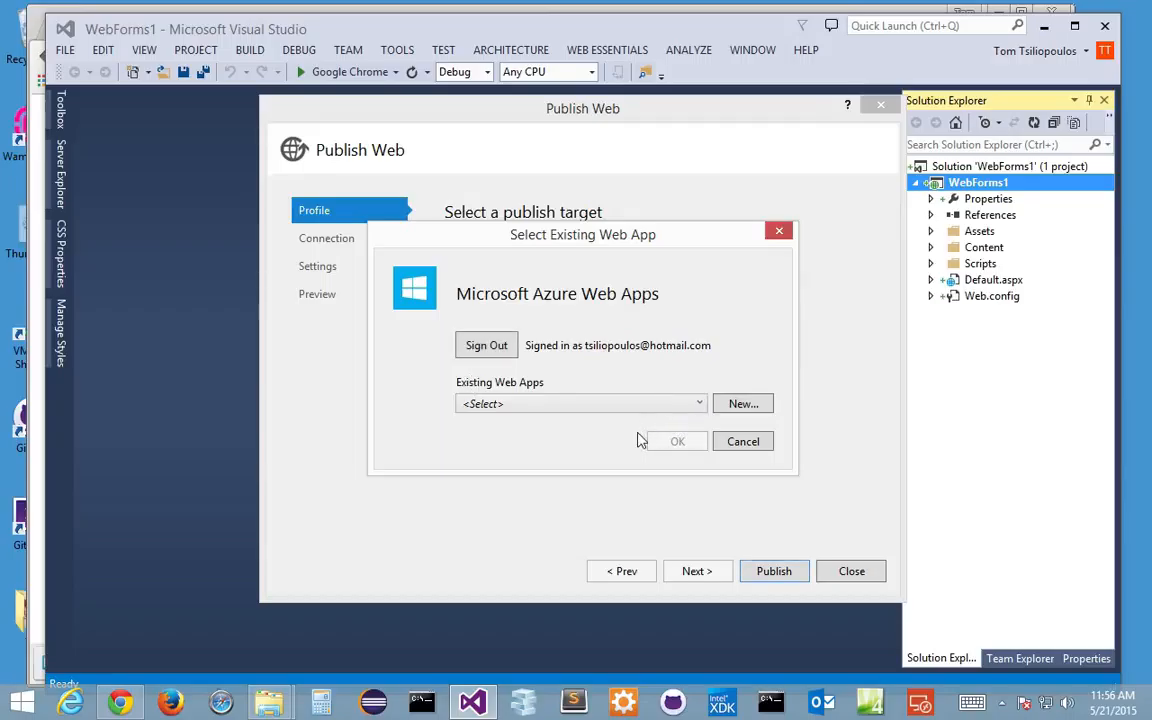
Step: Check the existing web apps, start a new Azure web app instead and name it WebFormTom
{"action": "left_click", "coordinate": [697, 404]}
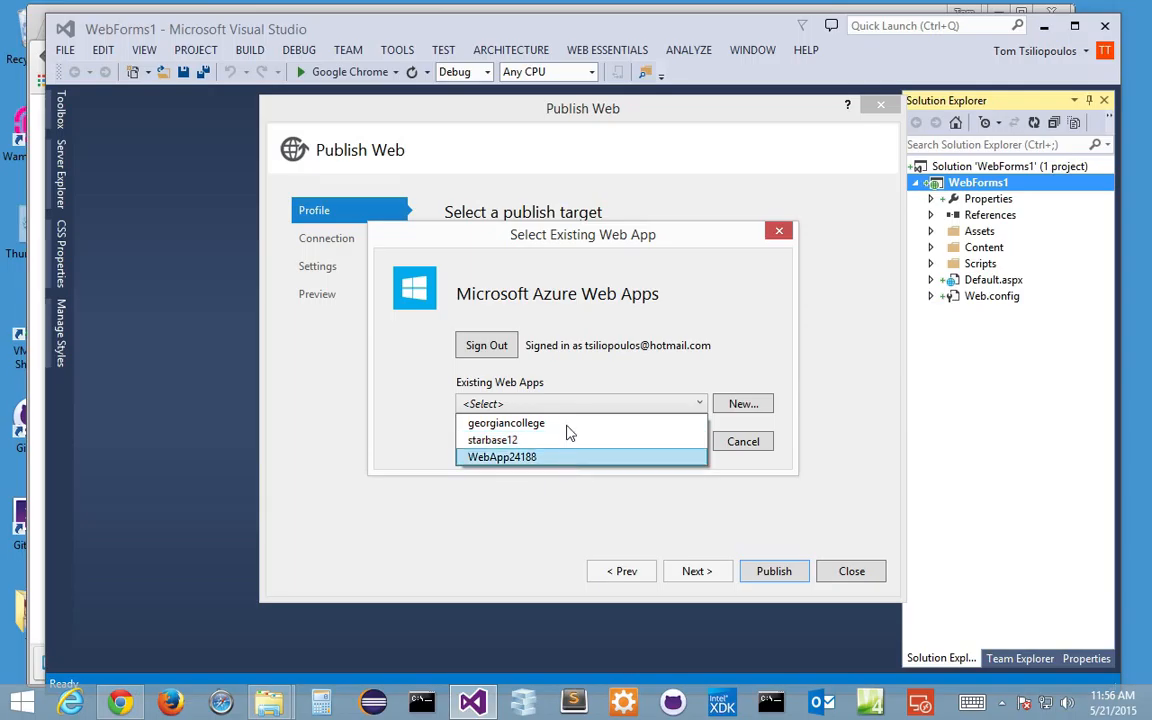
{"action": "left_click", "coordinate": [691, 362]}
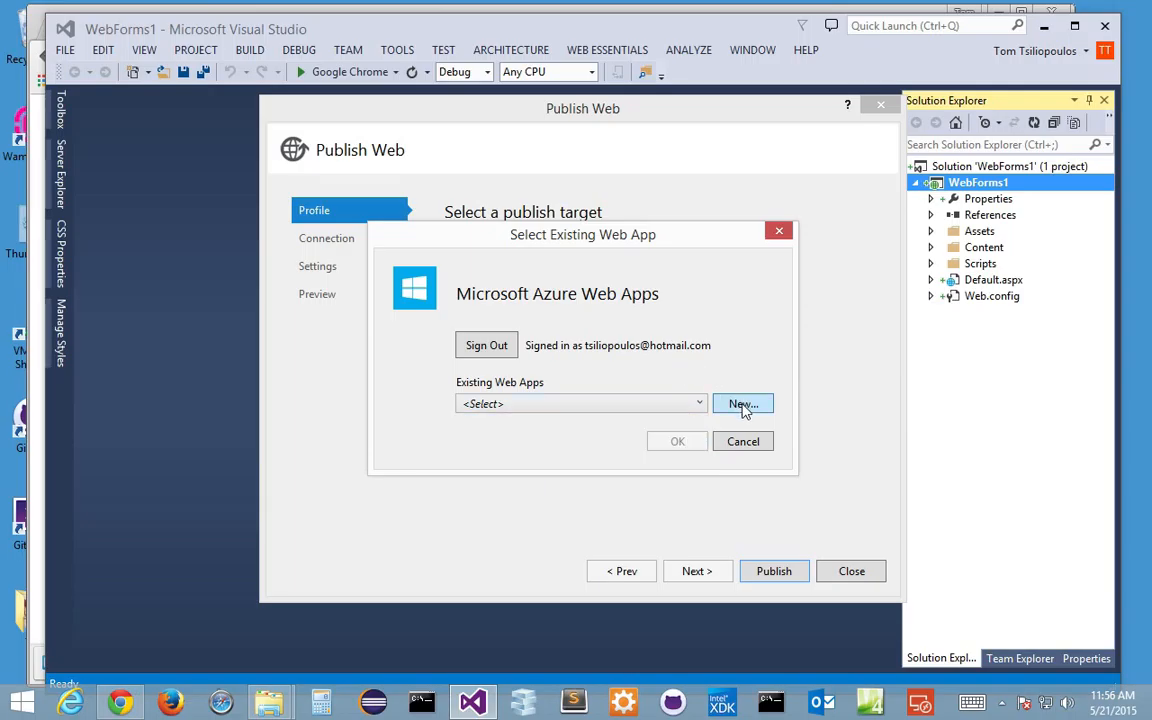
{"action": "left_click", "coordinate": [743, 406]}
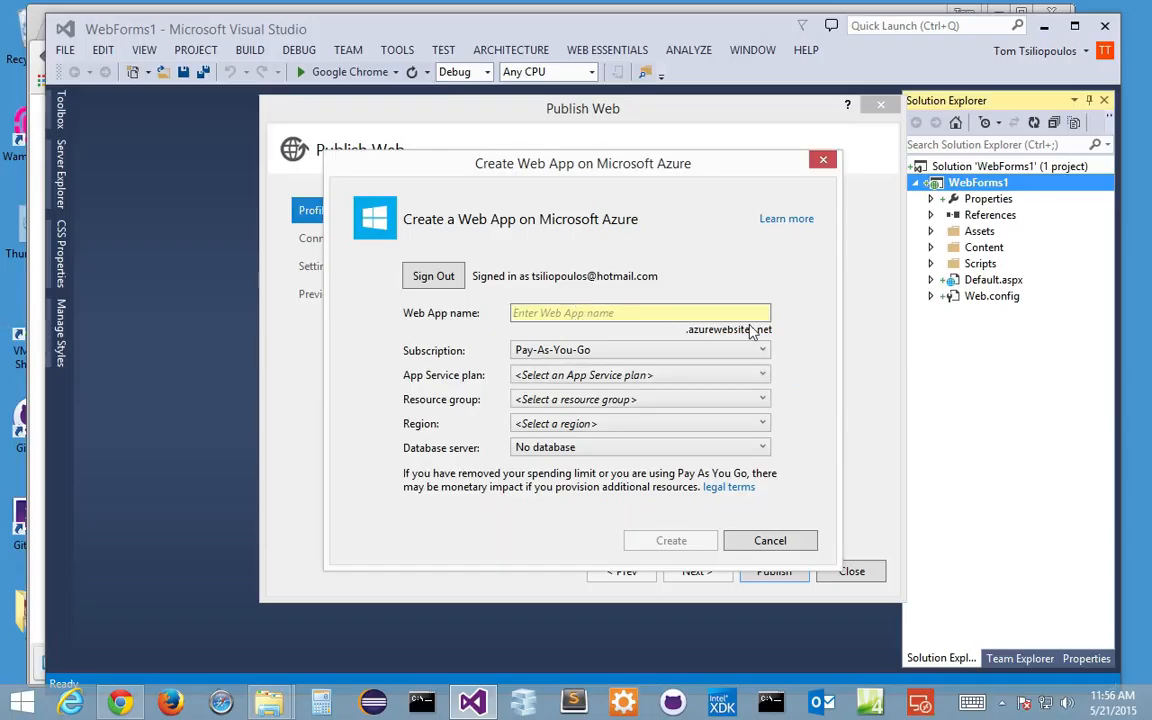
{"action": "type", "text": "Web"}
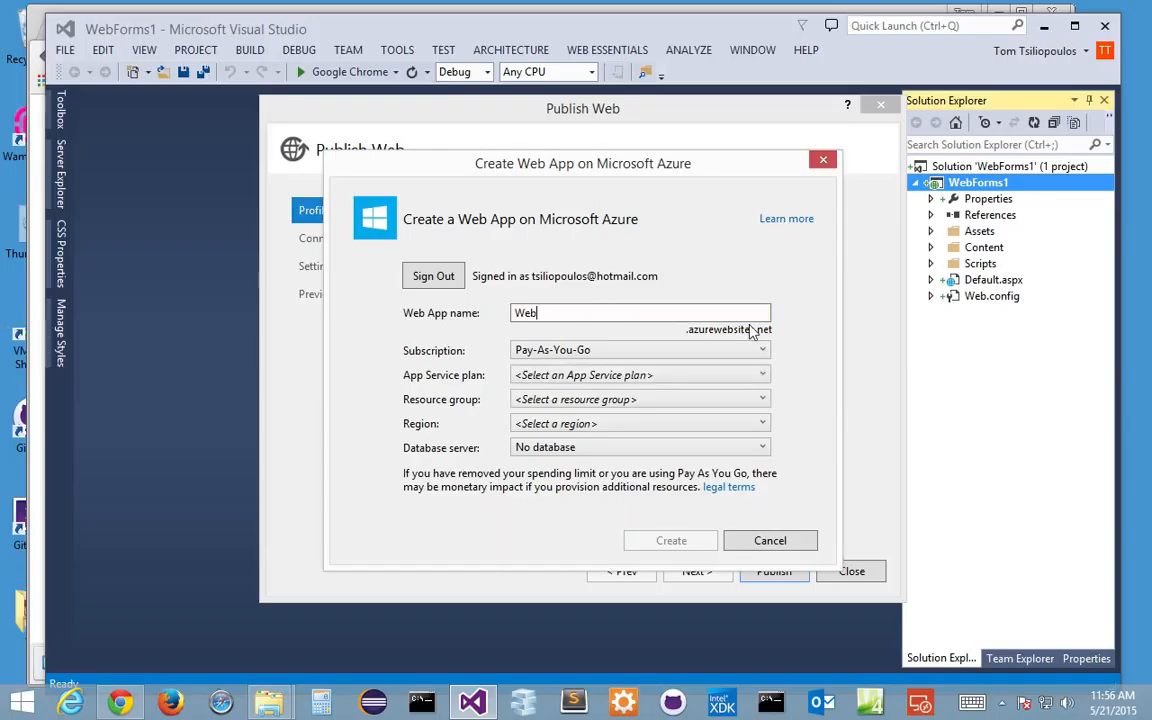
{"action": "type", "text": "Form1"}
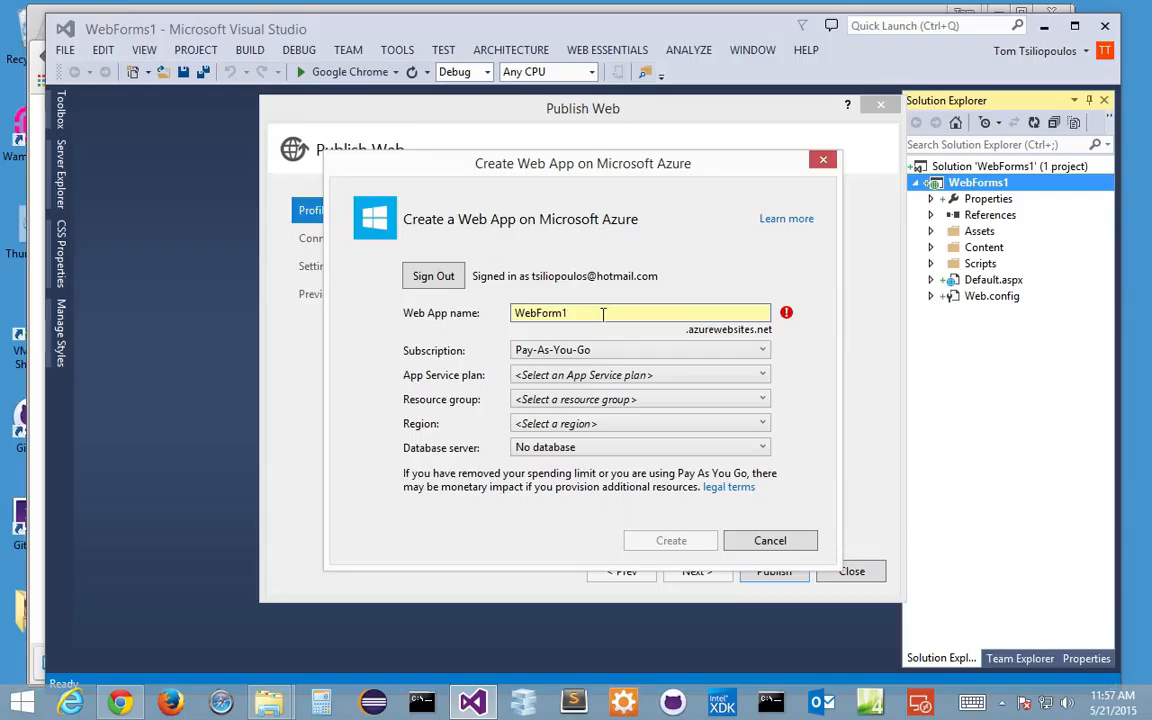
{"action": "key", "text": "BackSpace"}
{"action": "type", "text": "Tom"}
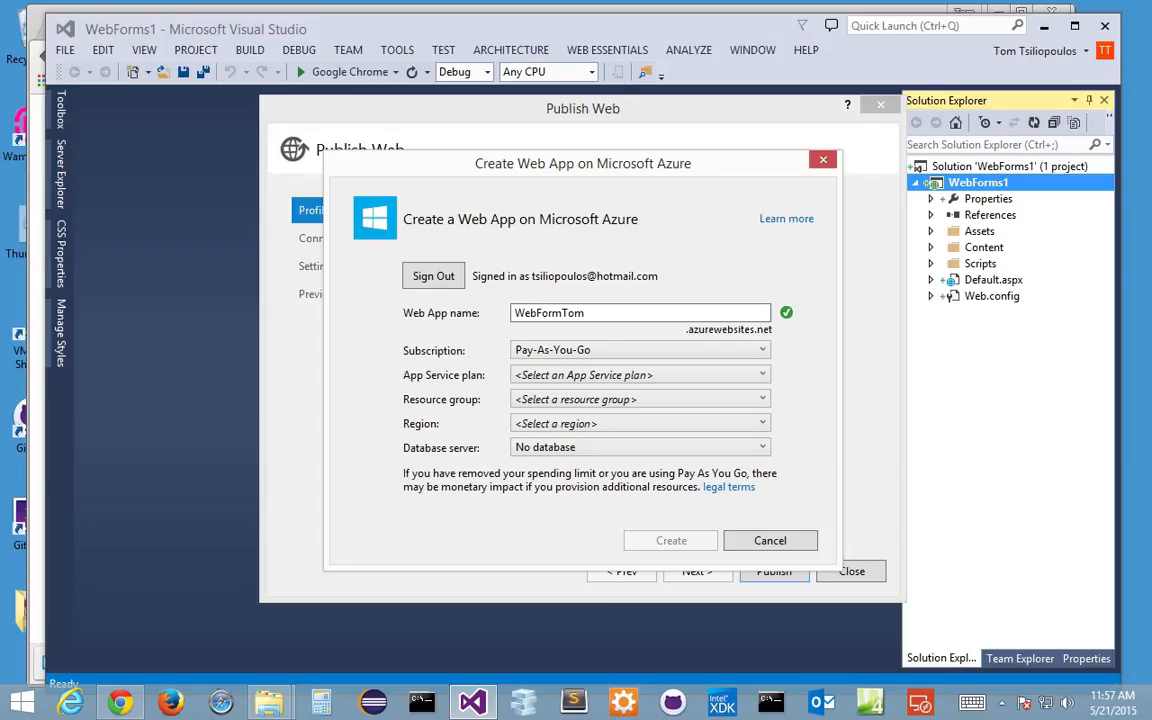
Step: Create the web app with subscription Azure Pass, App Service plan ExampleForms (East US), resource group Default-SQL-EastUS and no database
{"action": "left_click", "coordinate": [595, 354]}
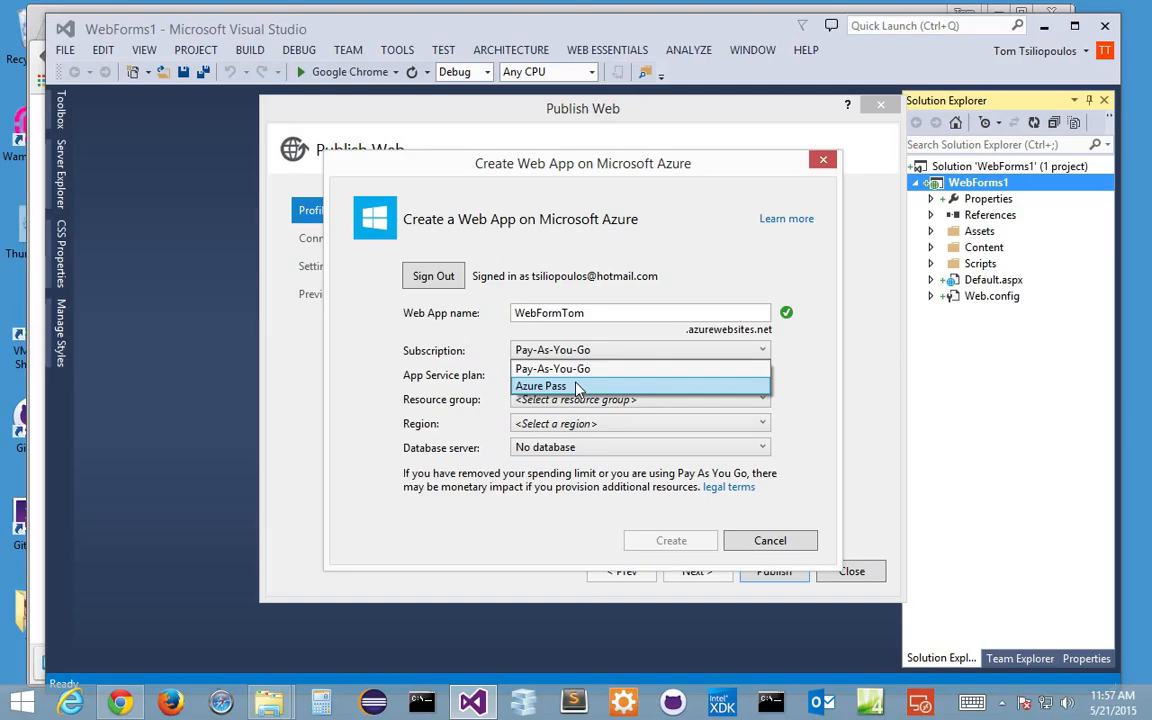
{"action": "left_click", "coordinate": [577, 386]}
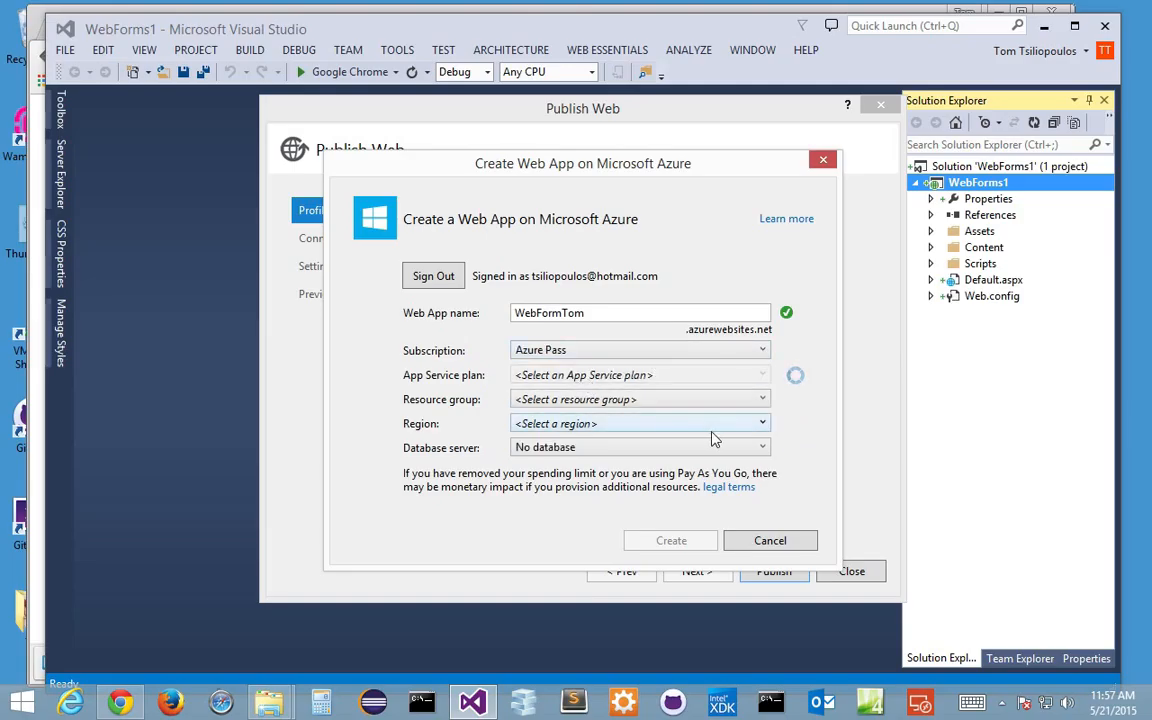
{"action": "left_click", "coordinate": [597, 380]}
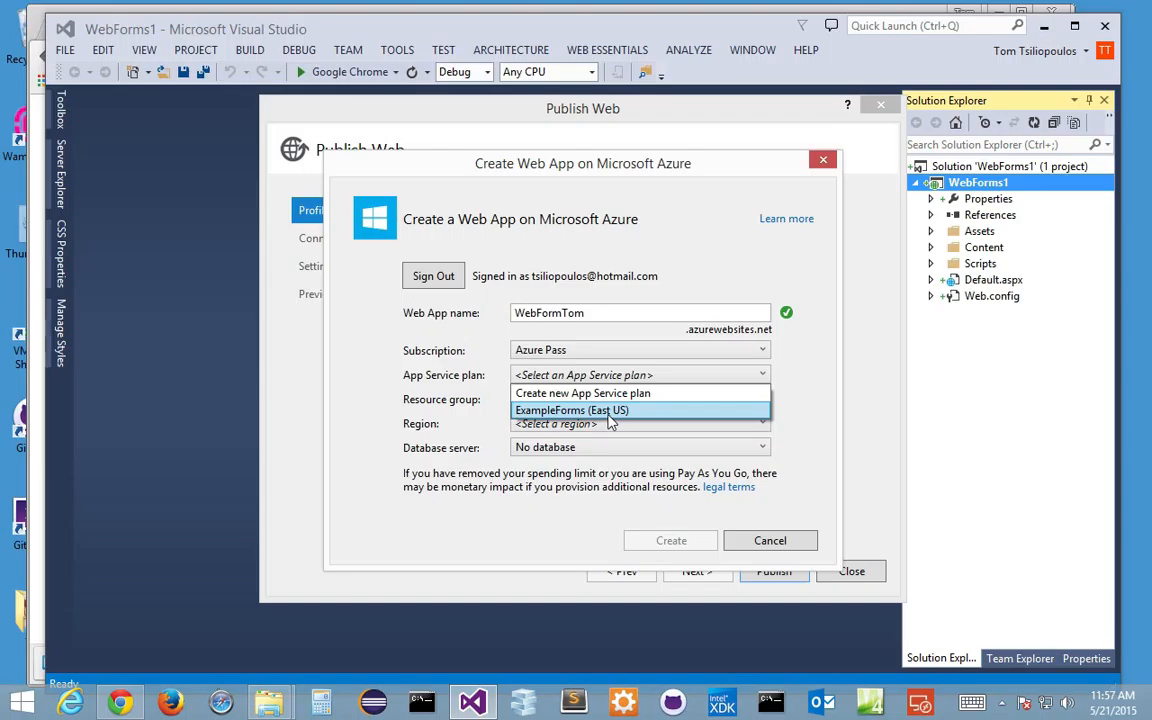
{"action": "left_click", "coordinate": [612, 420]}
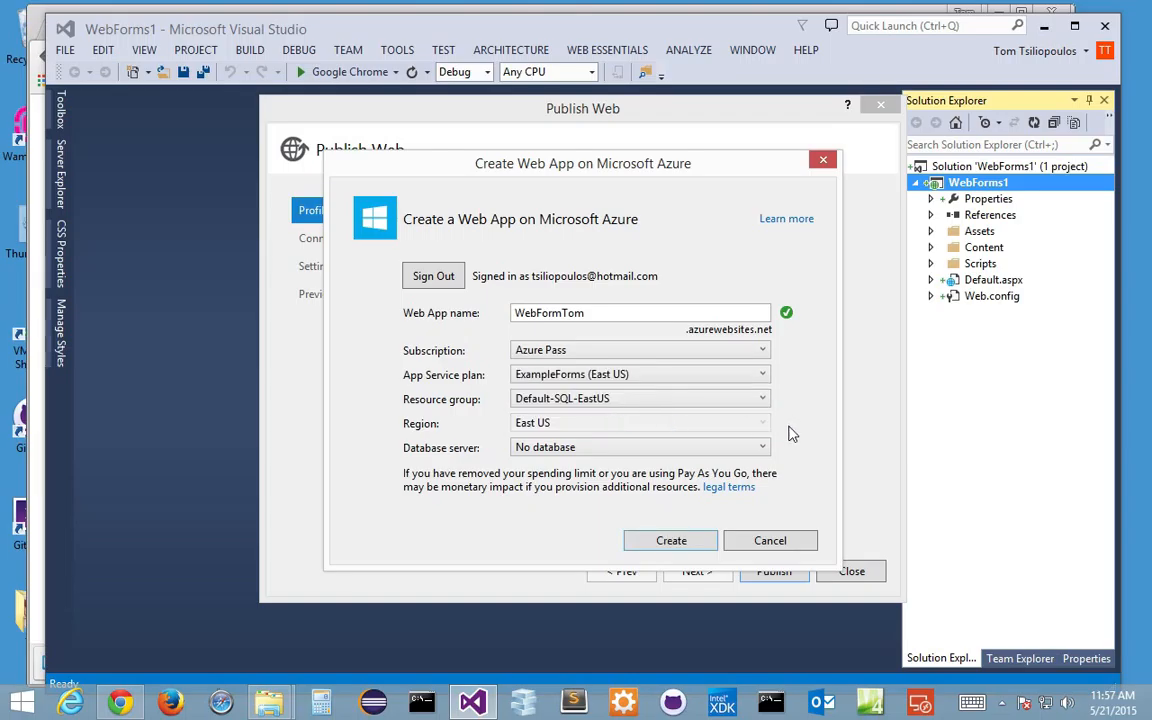
{"action": "left_click", "coordinate": [618, 404]}
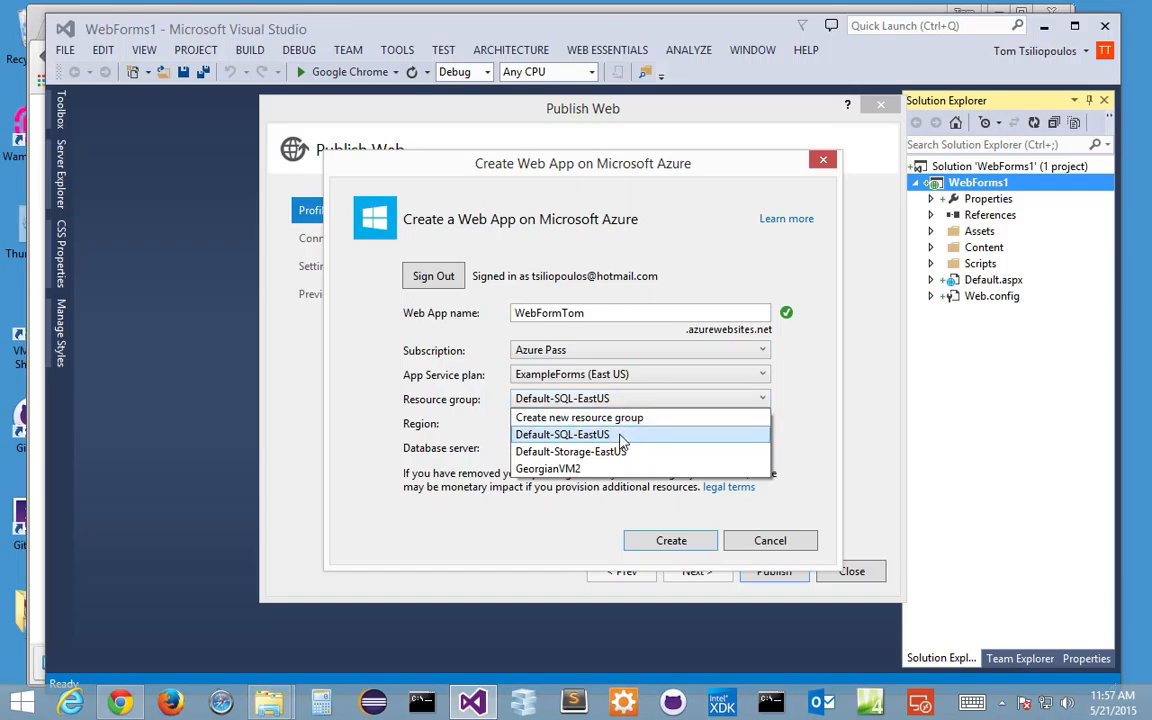
{"action": "left_click", "coordinate": [621, 438]}
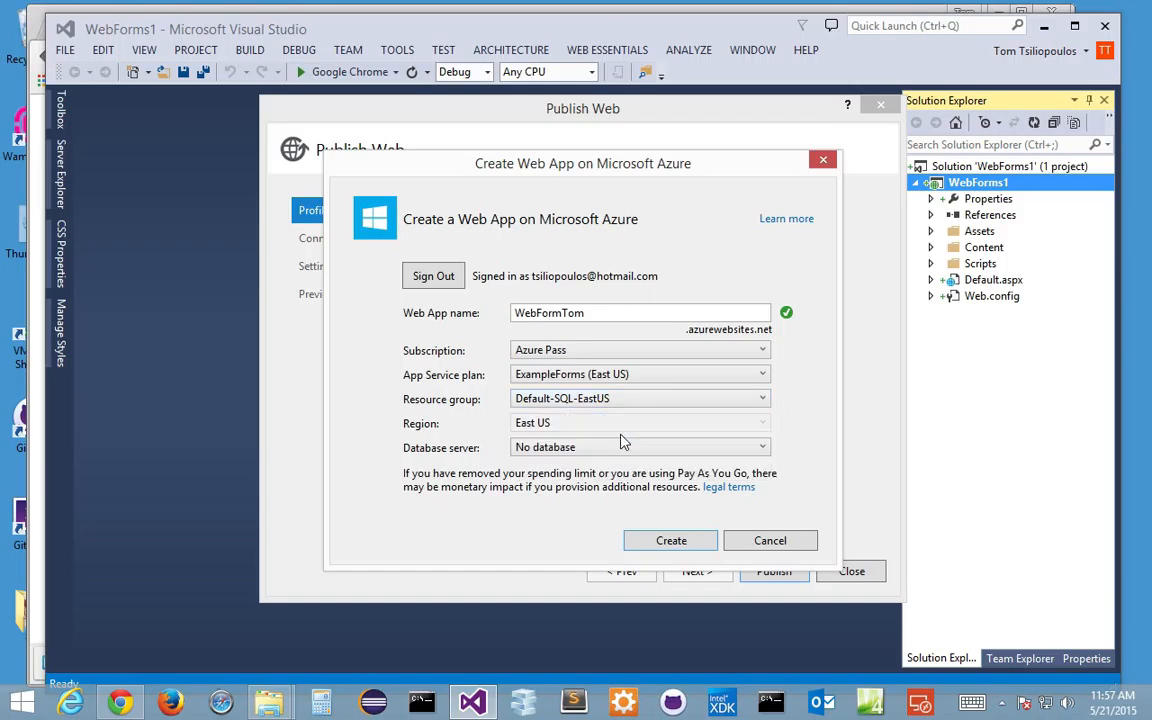
{"action": "left_click", "coordinate": [697, 457]}
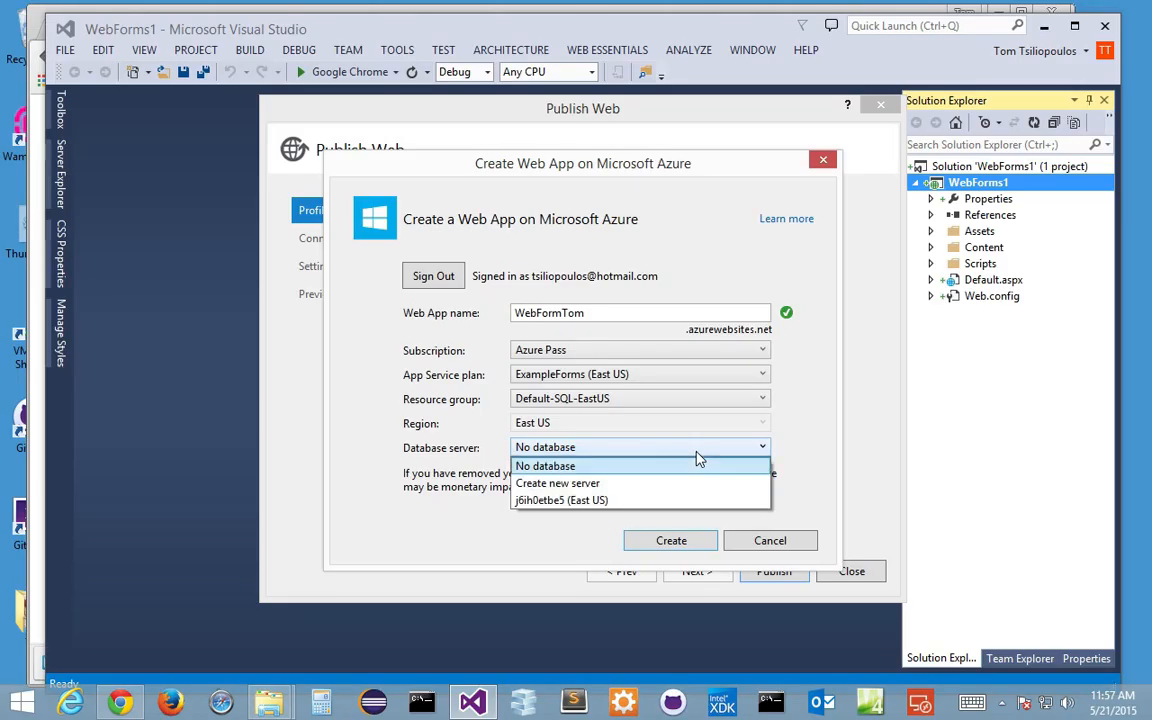
{"action": "left_click", "coordinate": [788, 417]}
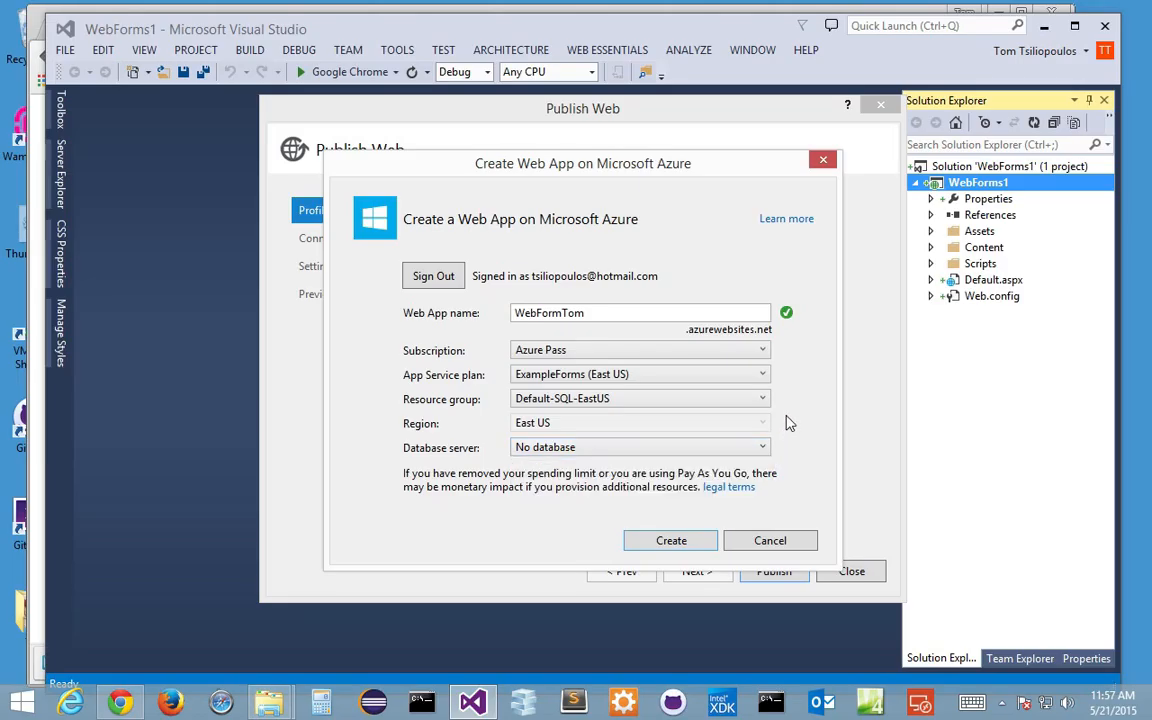
{"action": "left_click", "coordinate": [673, 541]}
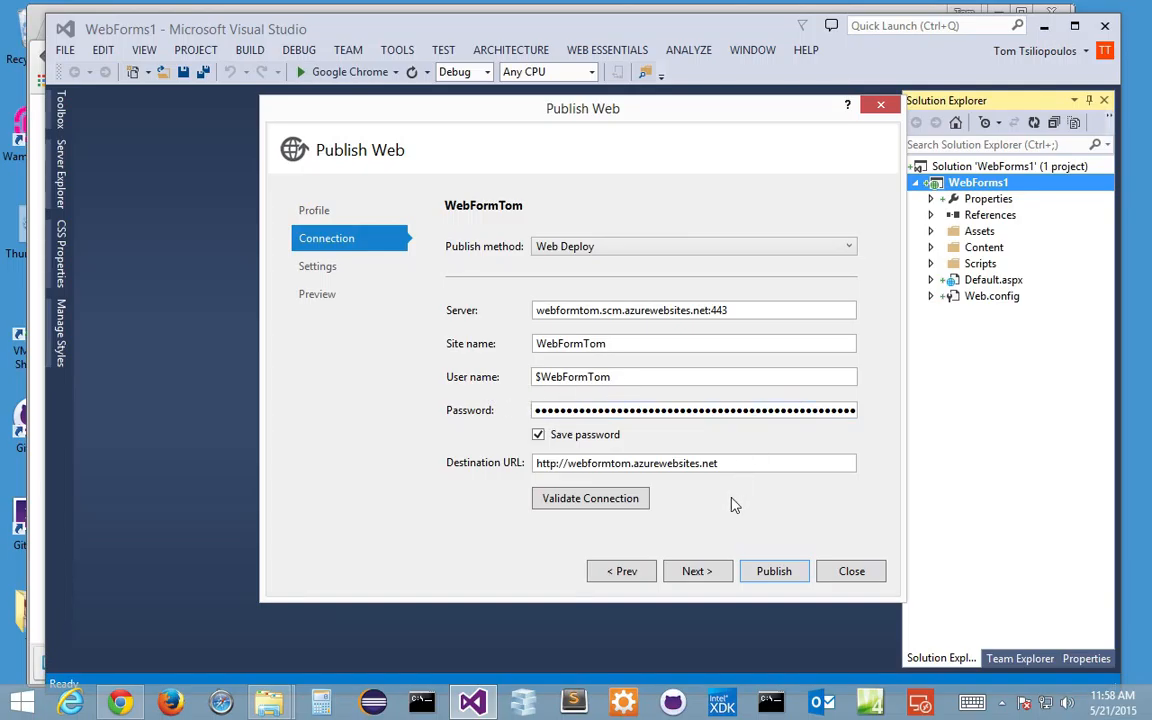
Step: Publish WebForms1 to the new web app, then close the published page and the migration article and return to Visual Studio
{"action": "left_click", "coordinate": [774, 572]}
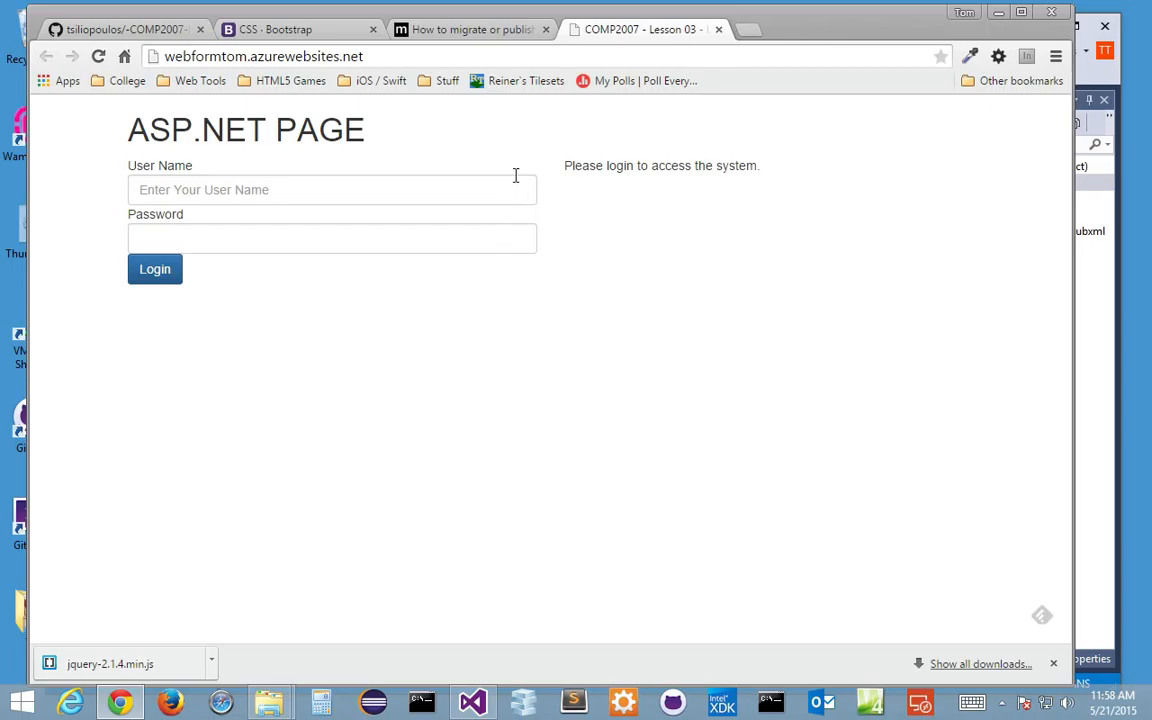
{"action": "left_click", "coordinate": [717, 31]}
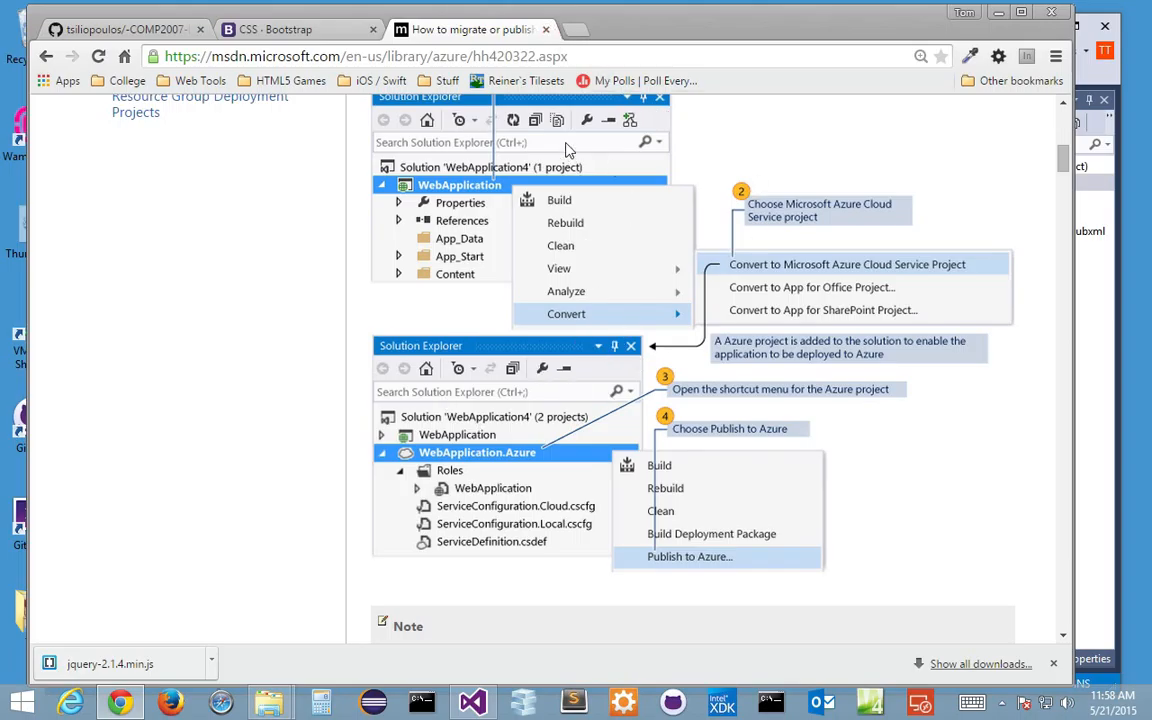
{"action": "left_click", "coordinate": [543, 29]}
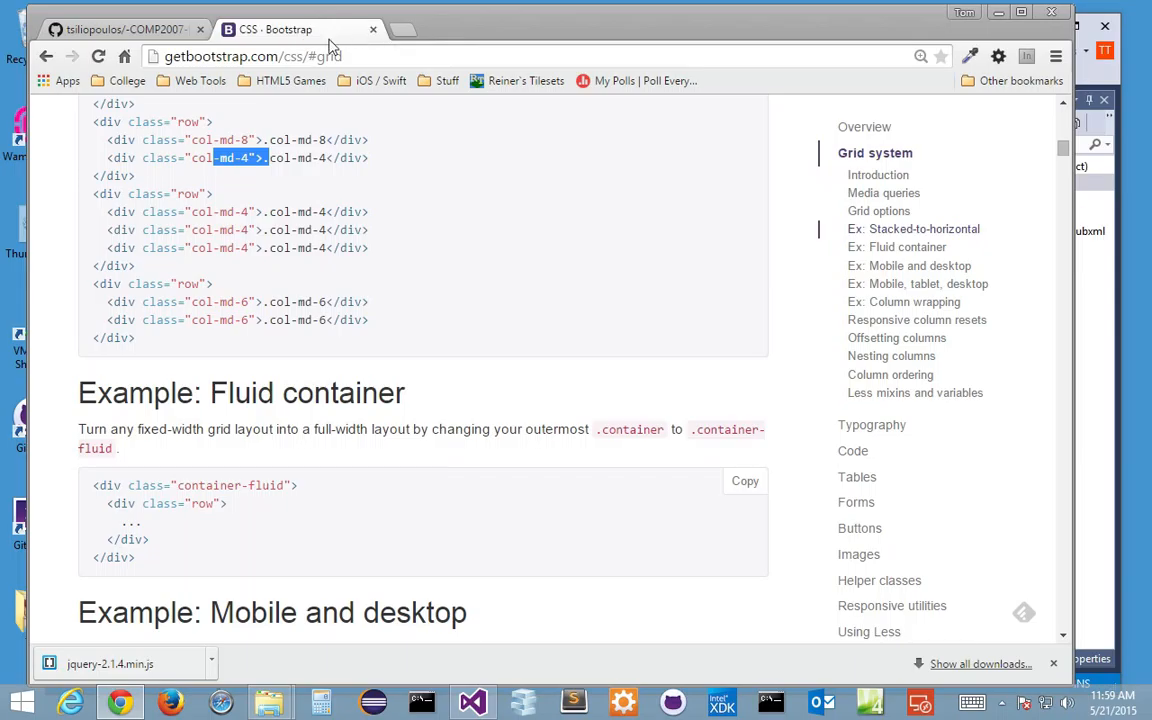
{"action": "left_click", "coordinate": [998, 12]}
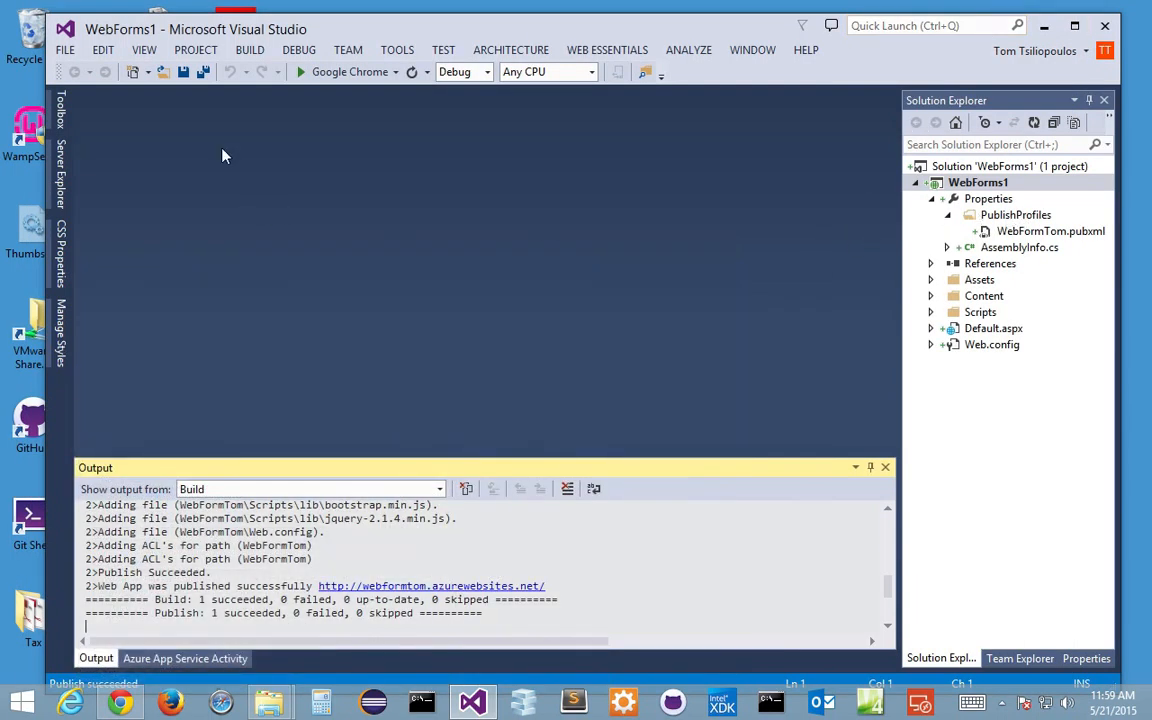
Step: Close the WebForms1 solution and start creating a new project
{"action": "left_click", "coordinate": [64, 51]}
{"action": "left_click", "coordinate": [73, 161]}
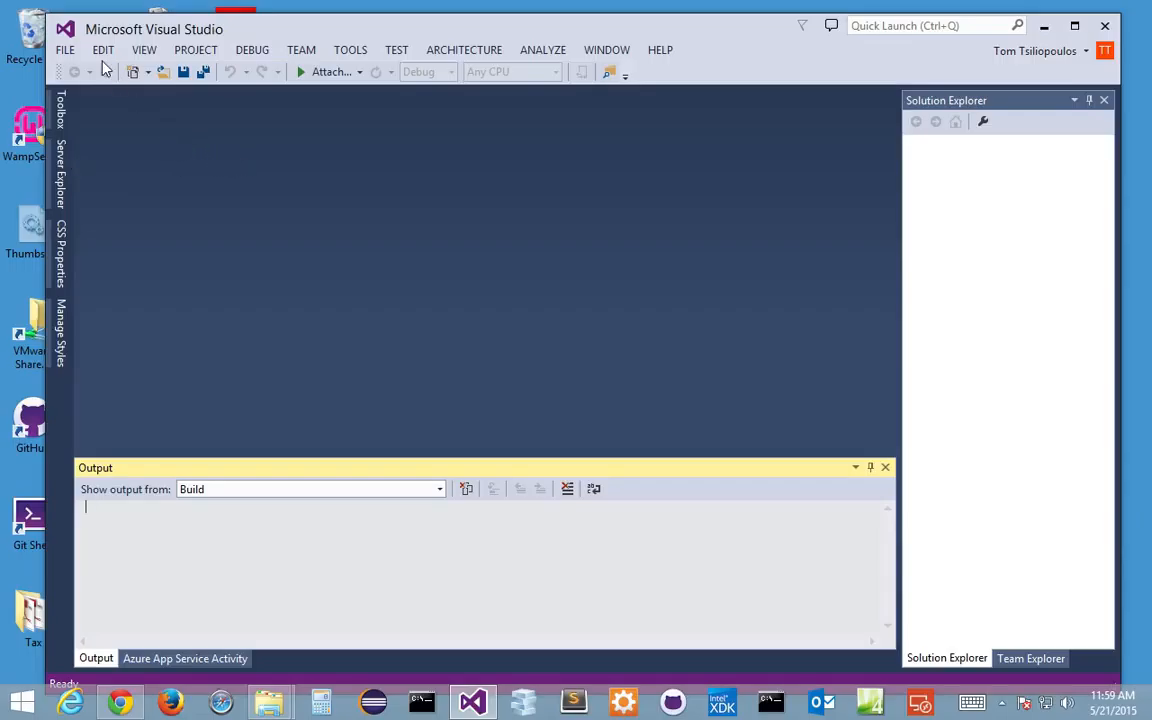
{"action": "left_click", "coordinate": [65, 51]}
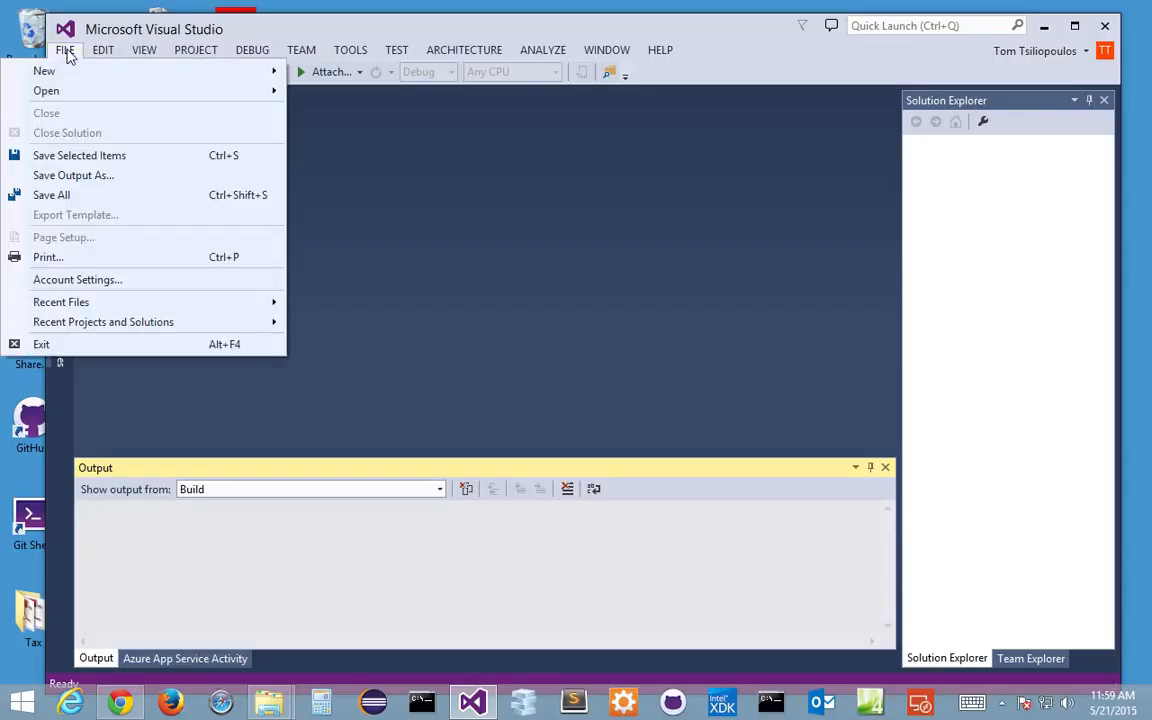
{"action": "mouse_move", "coordinate": [79, 77]}
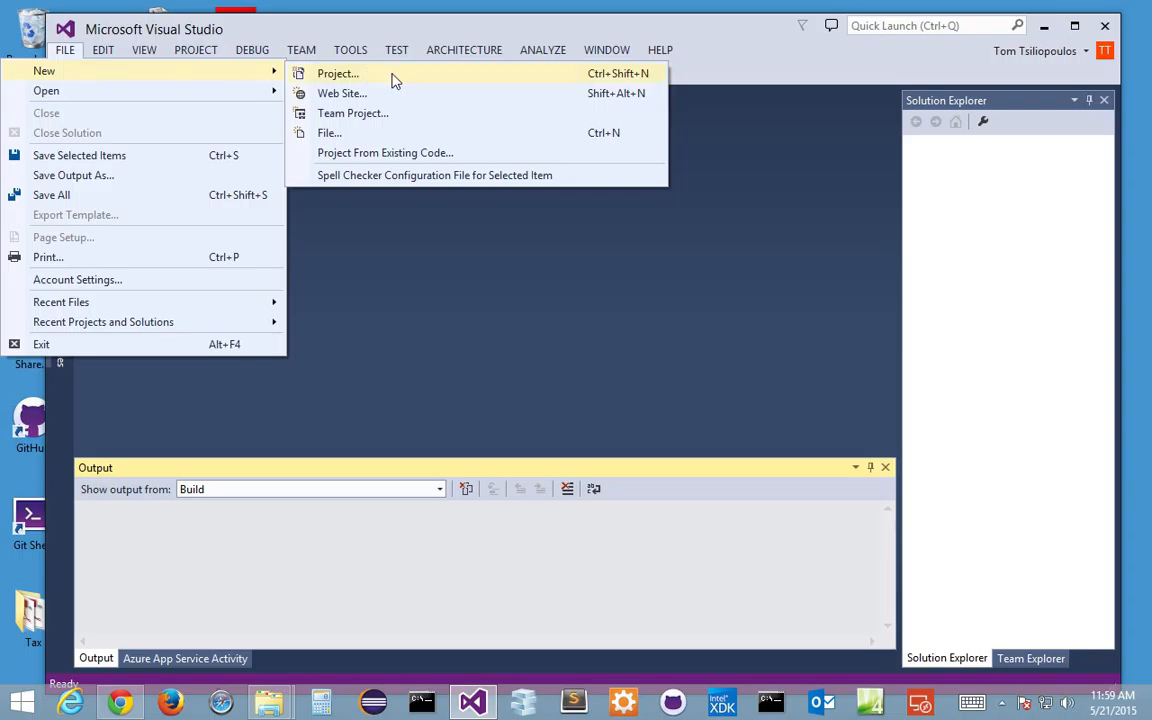
{"action": "left_click", "coordinate": [338, 74]}
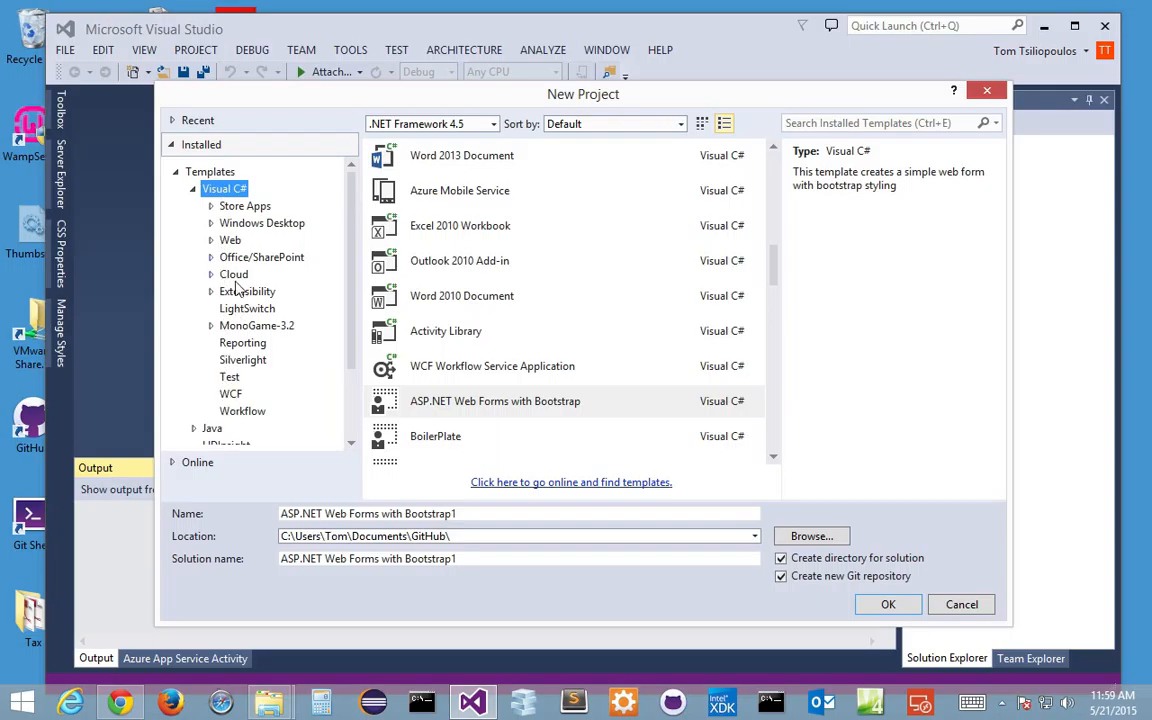
Step: Select the Visual C# template ASP.NET Web Forms with Bootstrap for the new project
{"action": "left_click", "coordinate": [229, 241]}
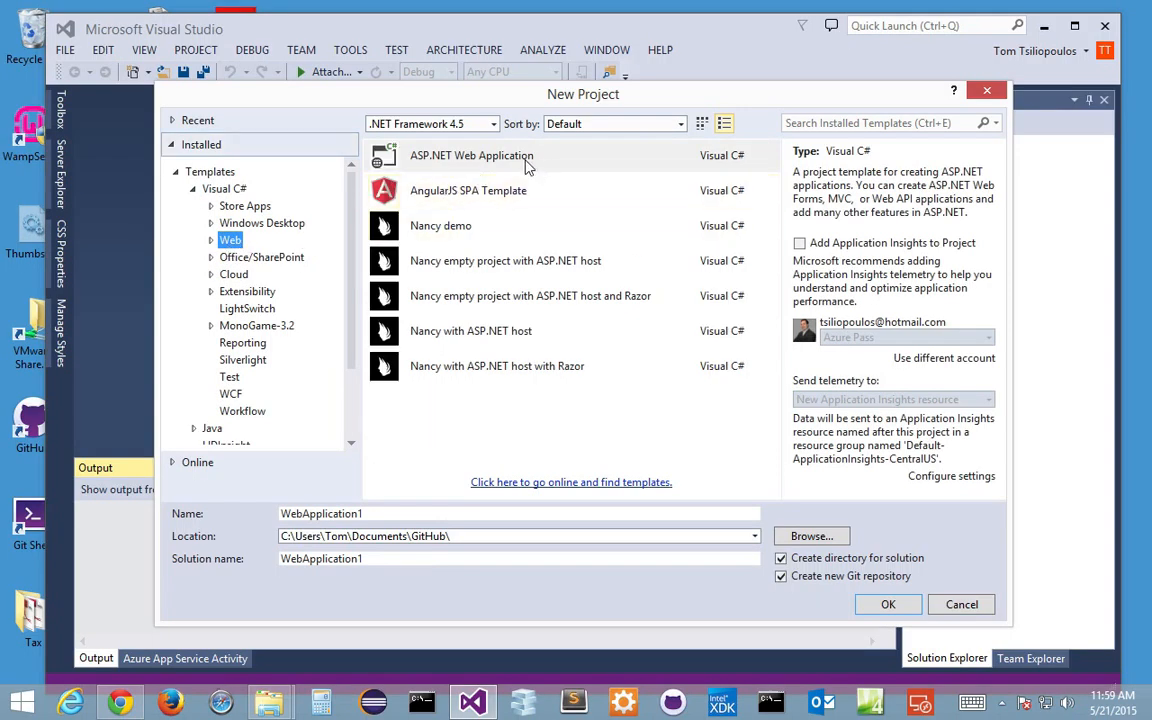
{"action": "left_click", "coordinate": [228, 192]}
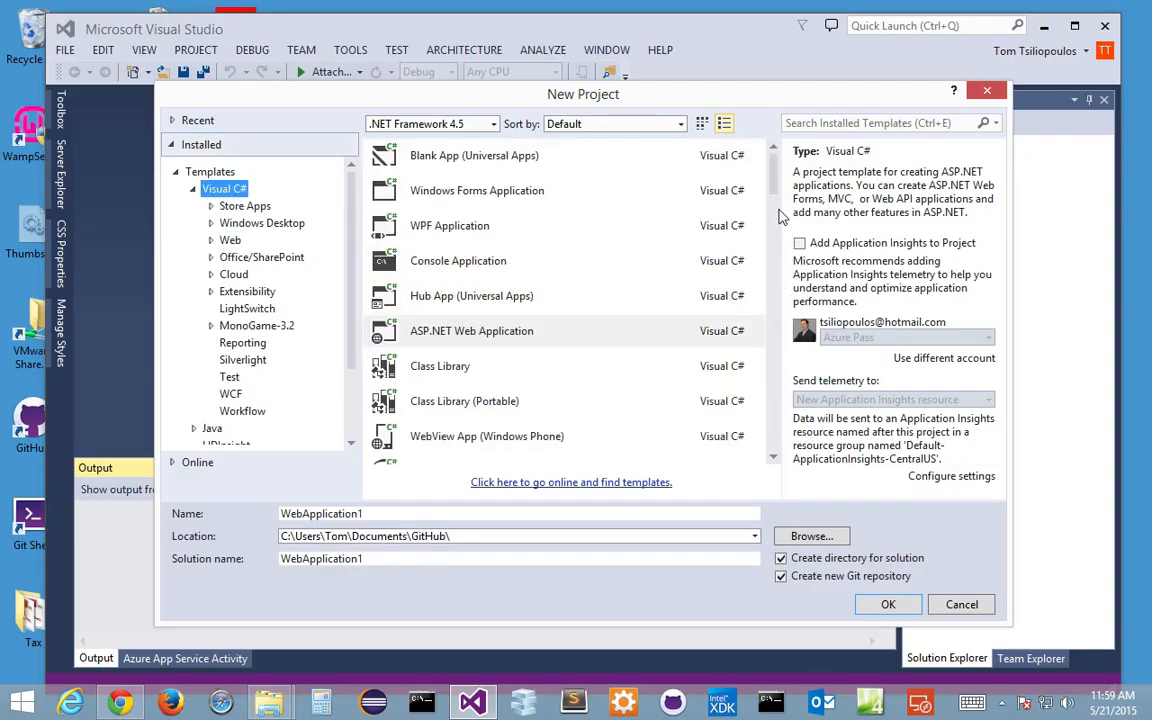
{"action": "scroll", "coordinate": [773, 212], "scroll_direction": "down", "scroll_amount": 2}
{"action": "left_click_drag", "start_coordinate": [773, 208], "coordinate": [773, 280]}
{"action": "left_click_drag", "start_coordinate": [773, 281], "coordinate": [773, 287]}
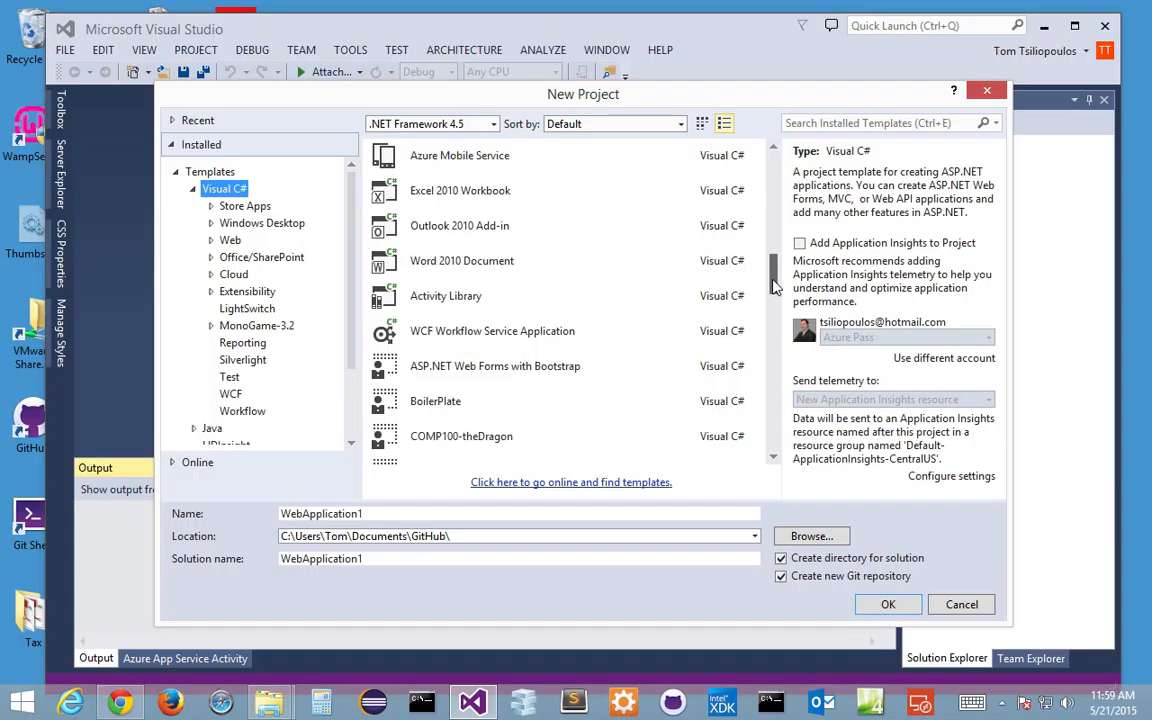
{"action": "left_click", "coordinate": [514, 376]}
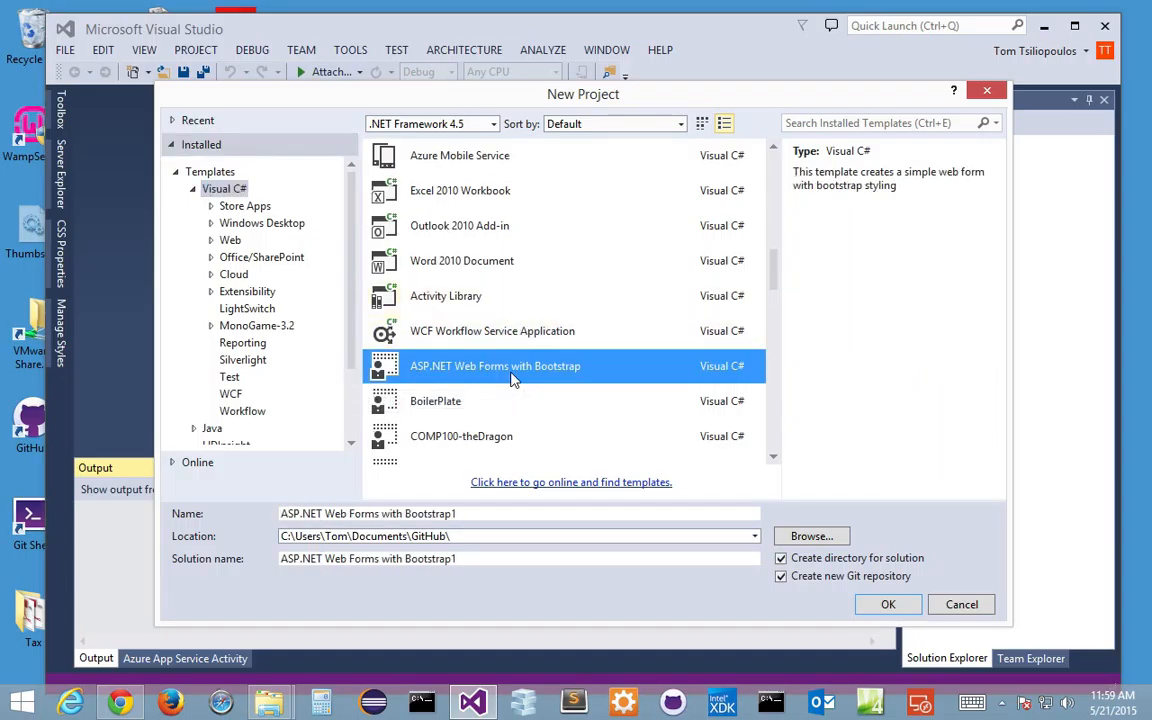
Step: Name the new project WebFormsTom2 and create it in the default location
{"action": "left_click", "coordinate": [474, 514]}
{"action": "left_click_drag", "start_coordinate": [474, 514], "coordinate": [244, 596]}
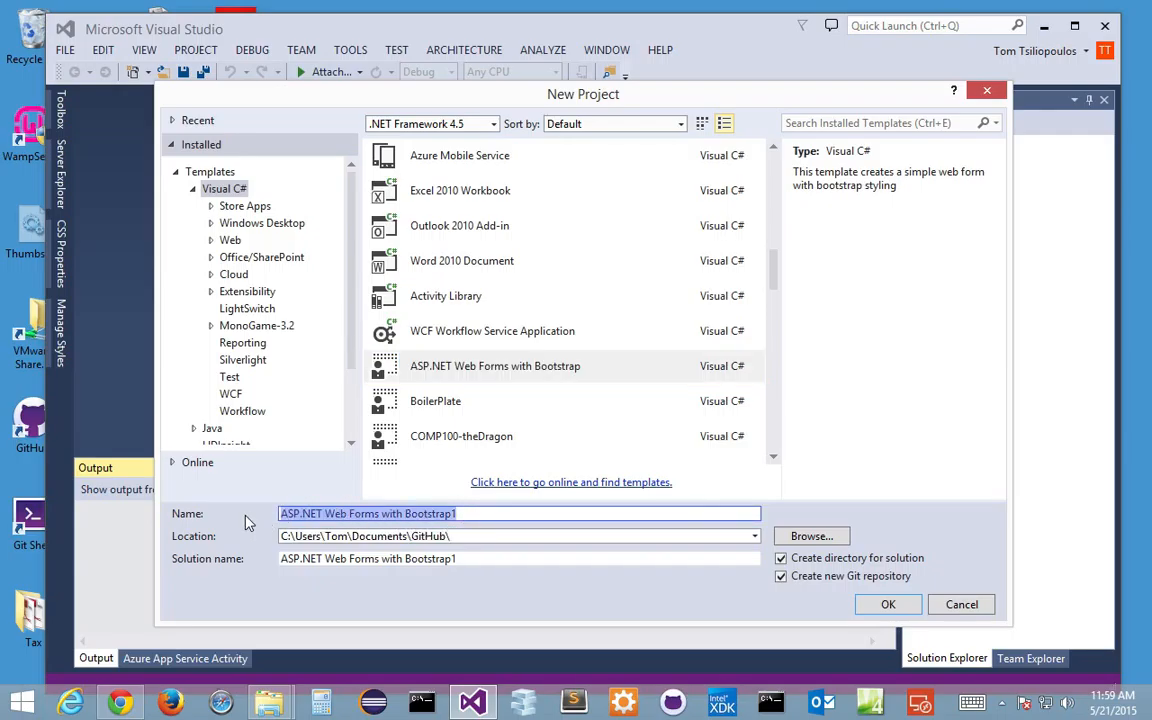
{"action": "type", "text": "We"}
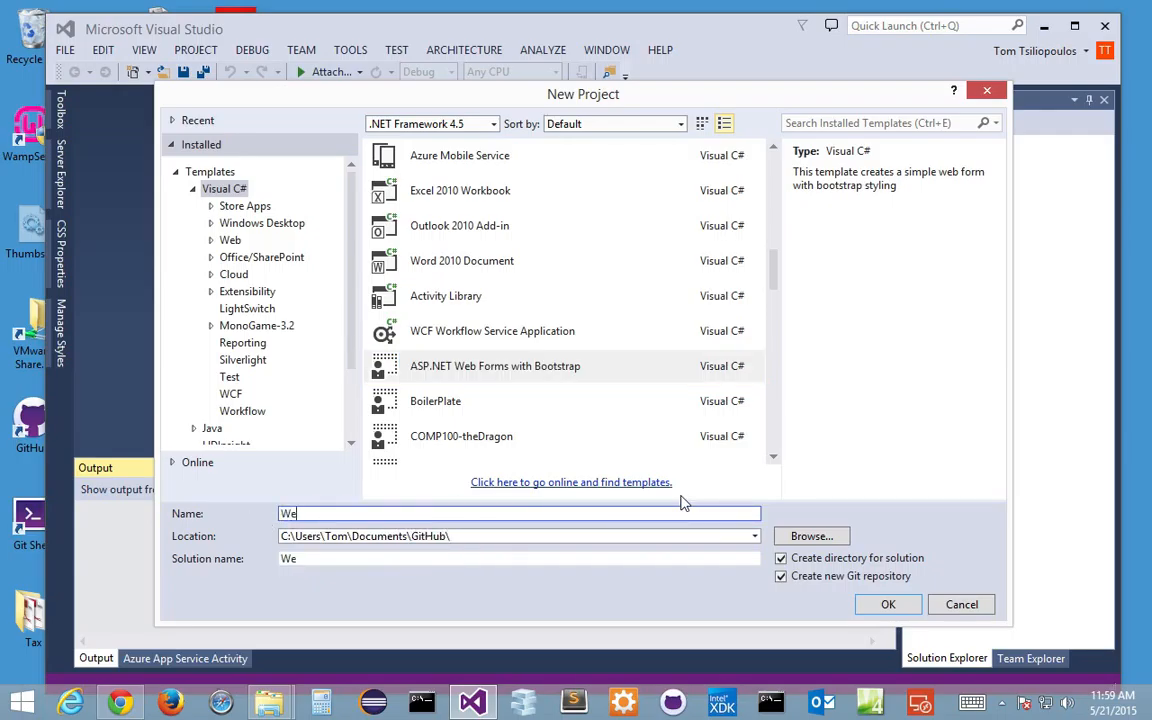
{"action": "type", "text": "bFormsTom"}
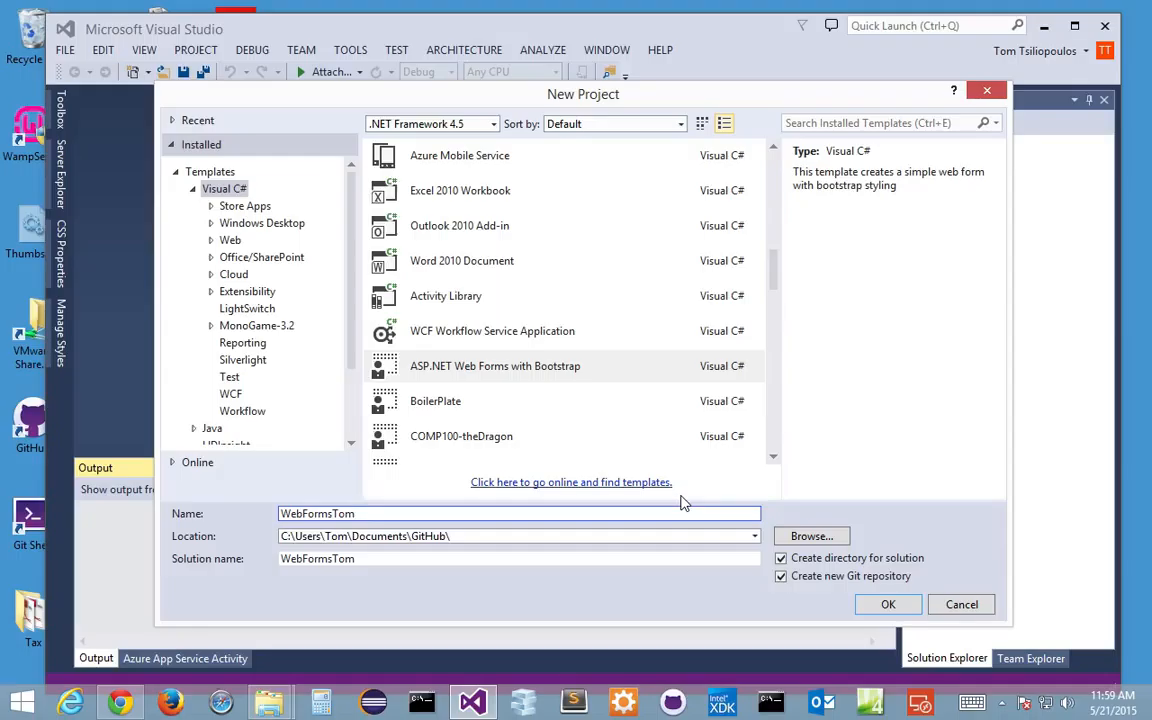
{"action": "type", "text": "2"}
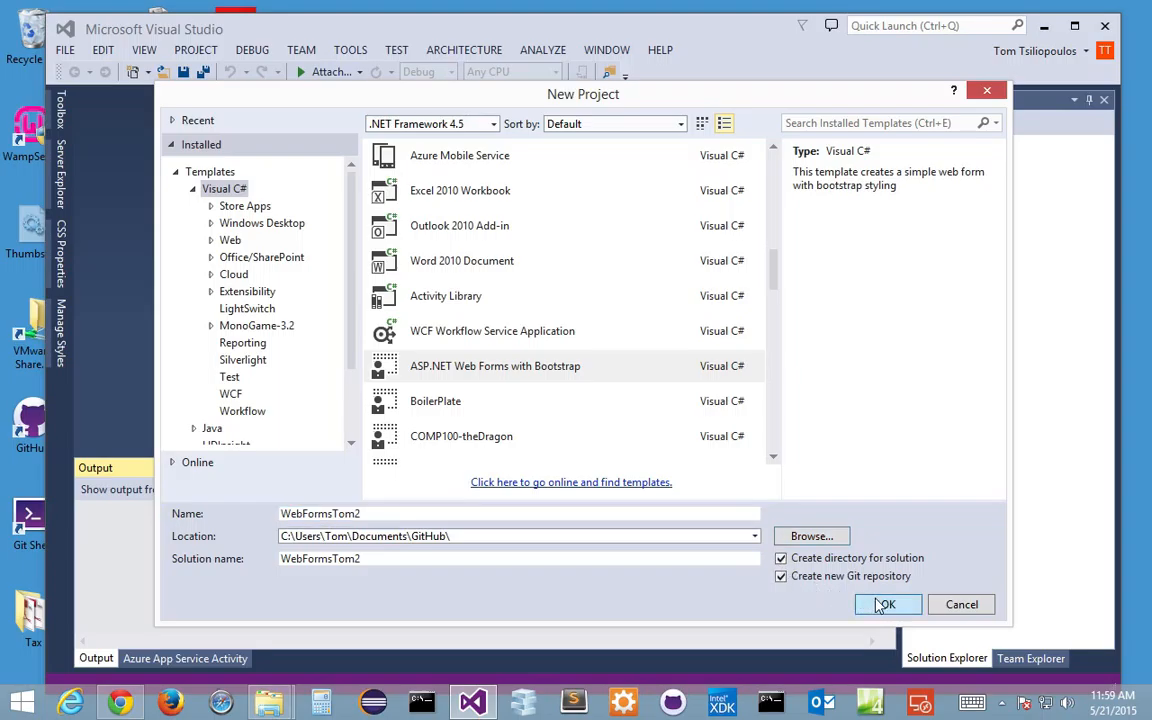
{"action": "key", "text": "Return"}
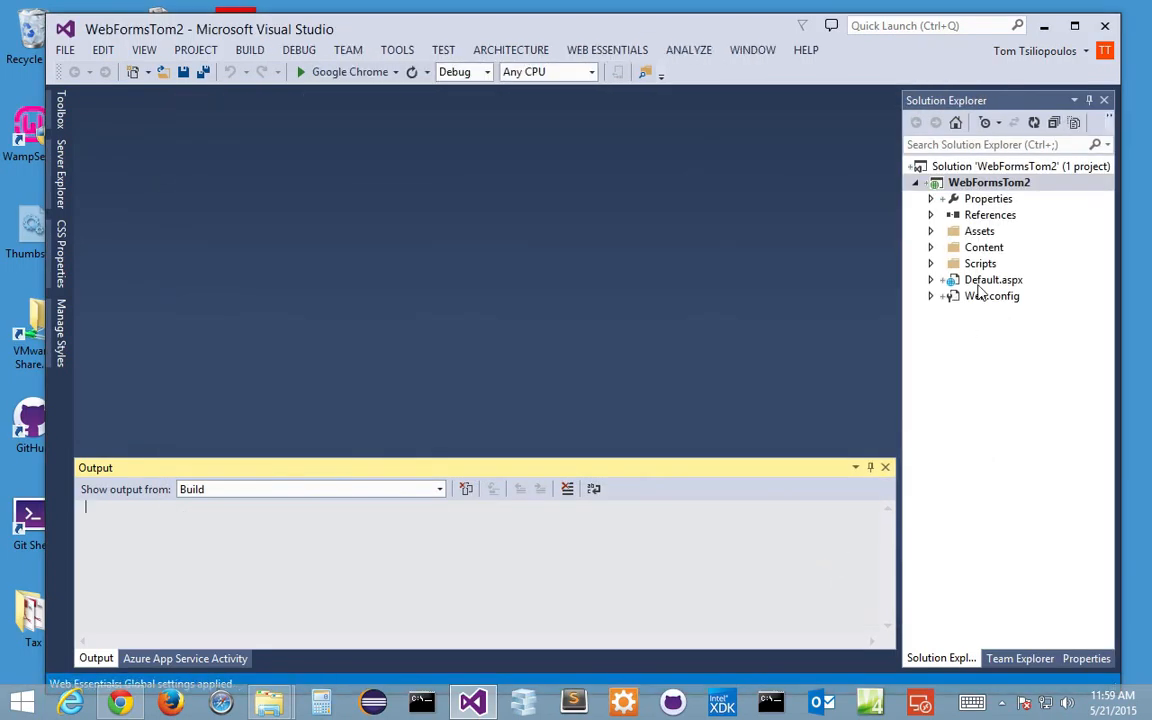
Step: Start publishing the WebFormsTom2 project to Microsoft Azure Web Apps and check the existing web apps
{"action": "right_click", "coordinate": [990, 183]}
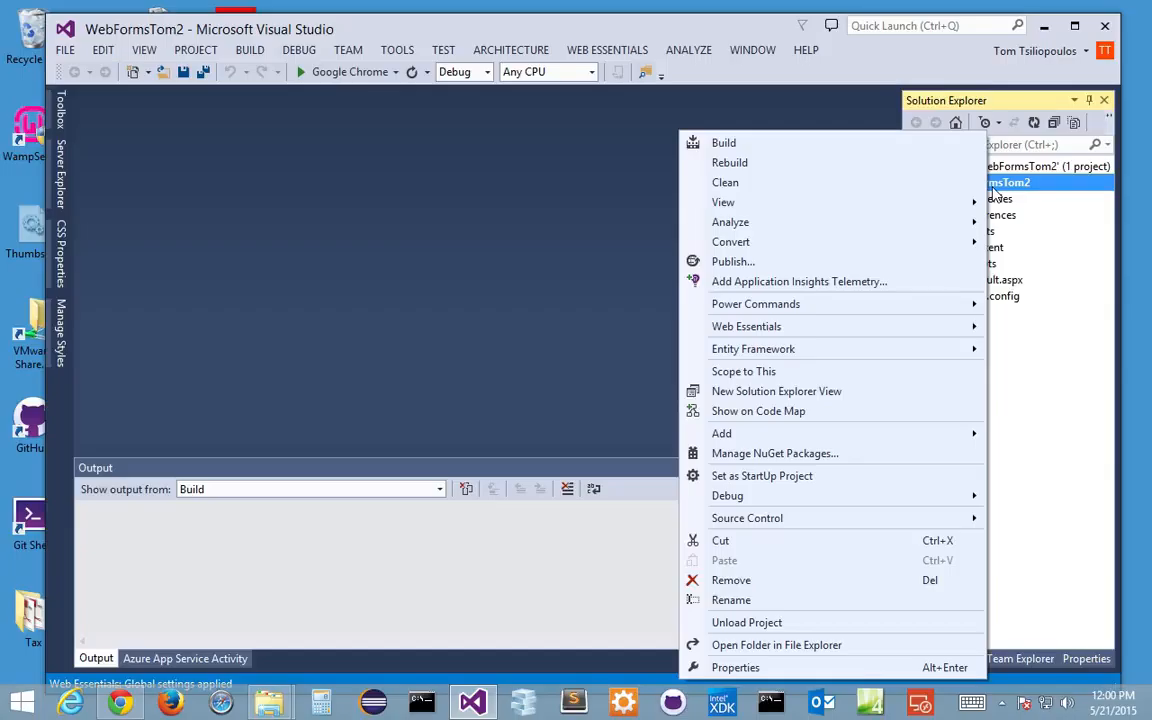
{"action": "left_click", "coordinate": [730, 262]}
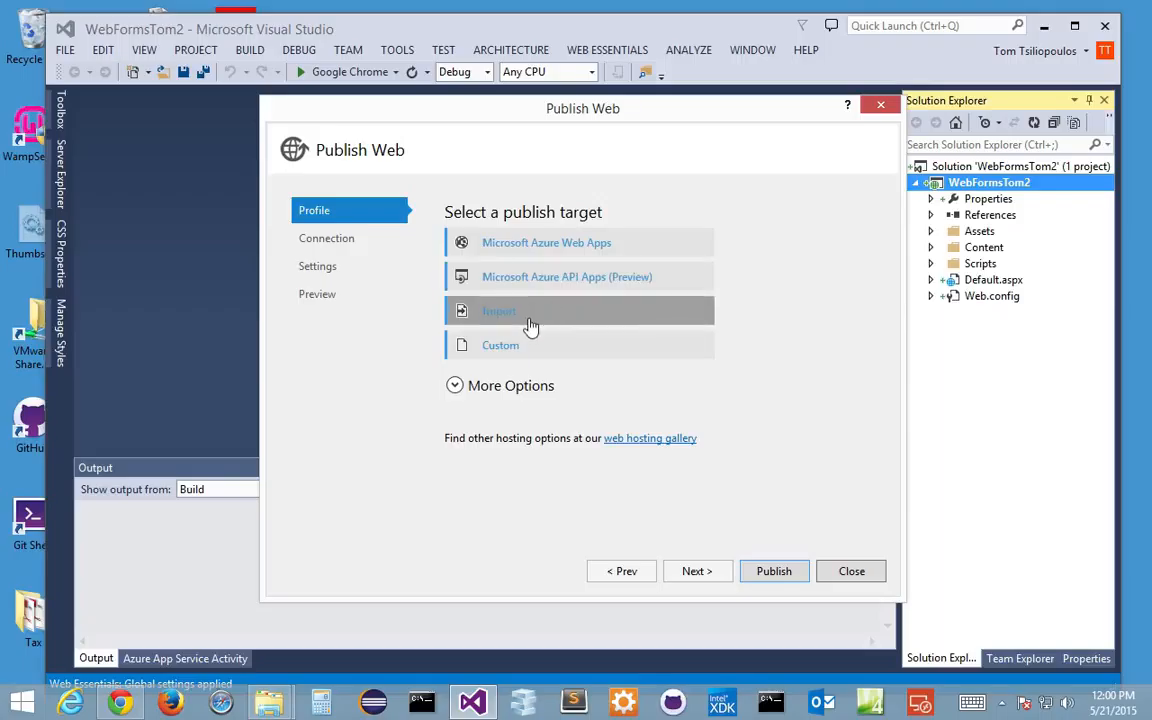
{"action": "left_click", "coordinate": [455, 388]}
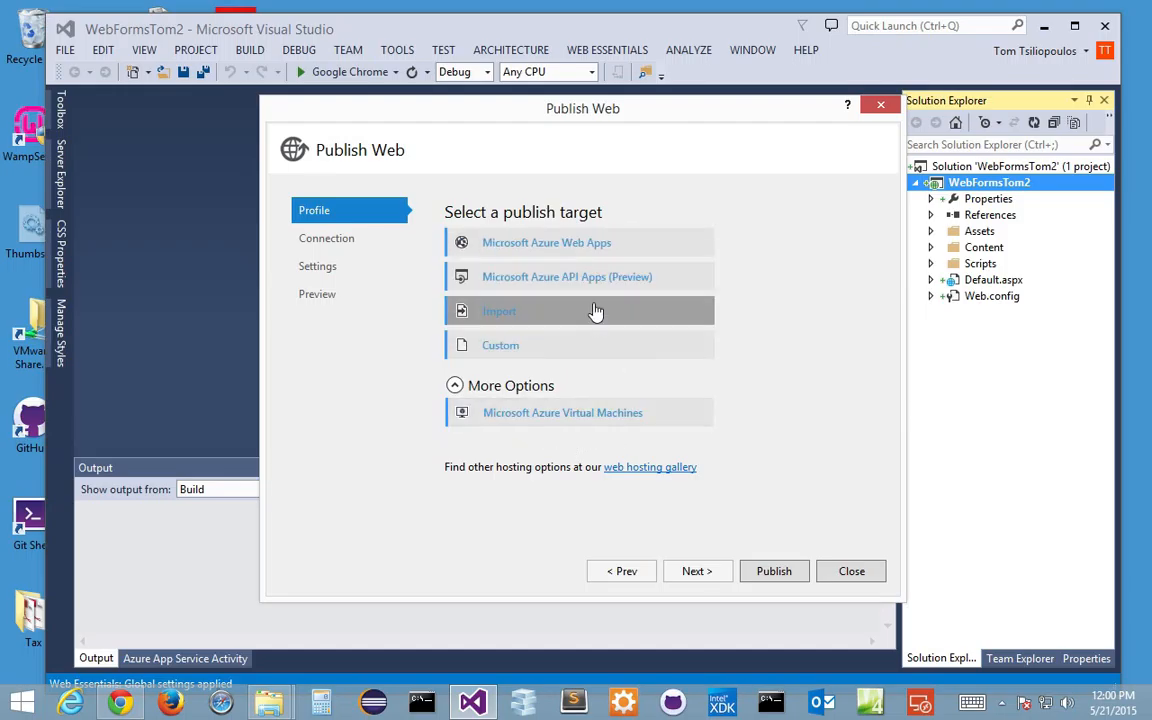
{"action": "left_click", "coordinate": [594, 252]}
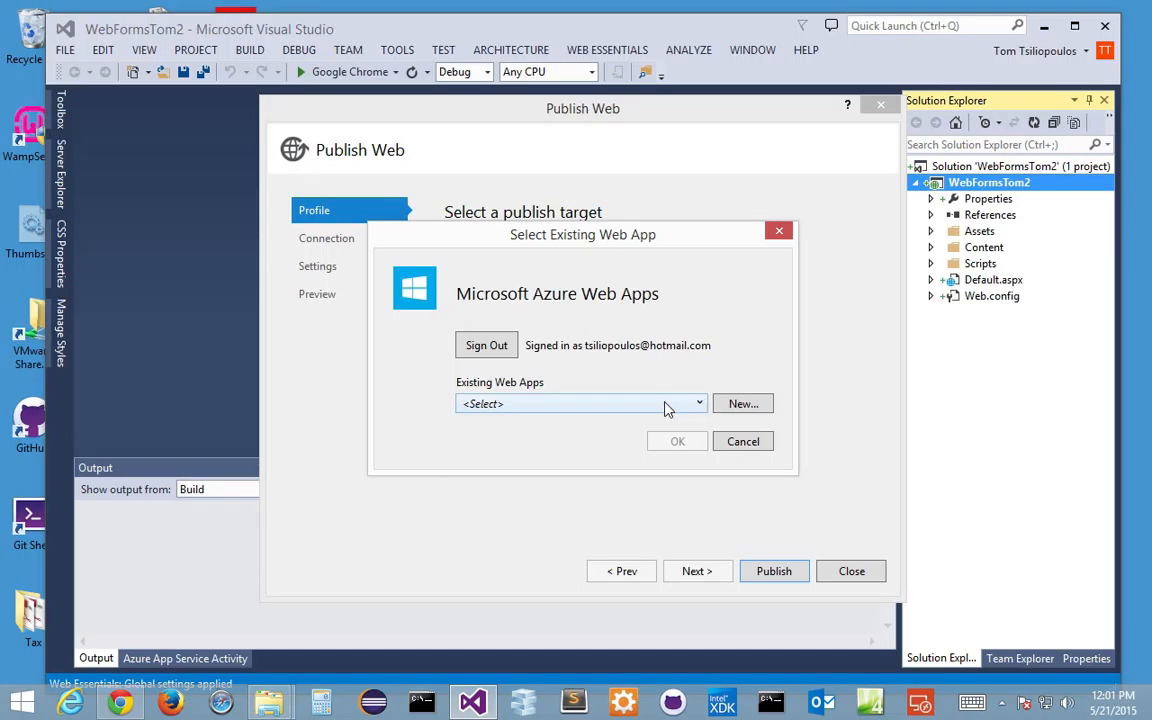
{"action": "left_click", "coordinate": [667, 405]}
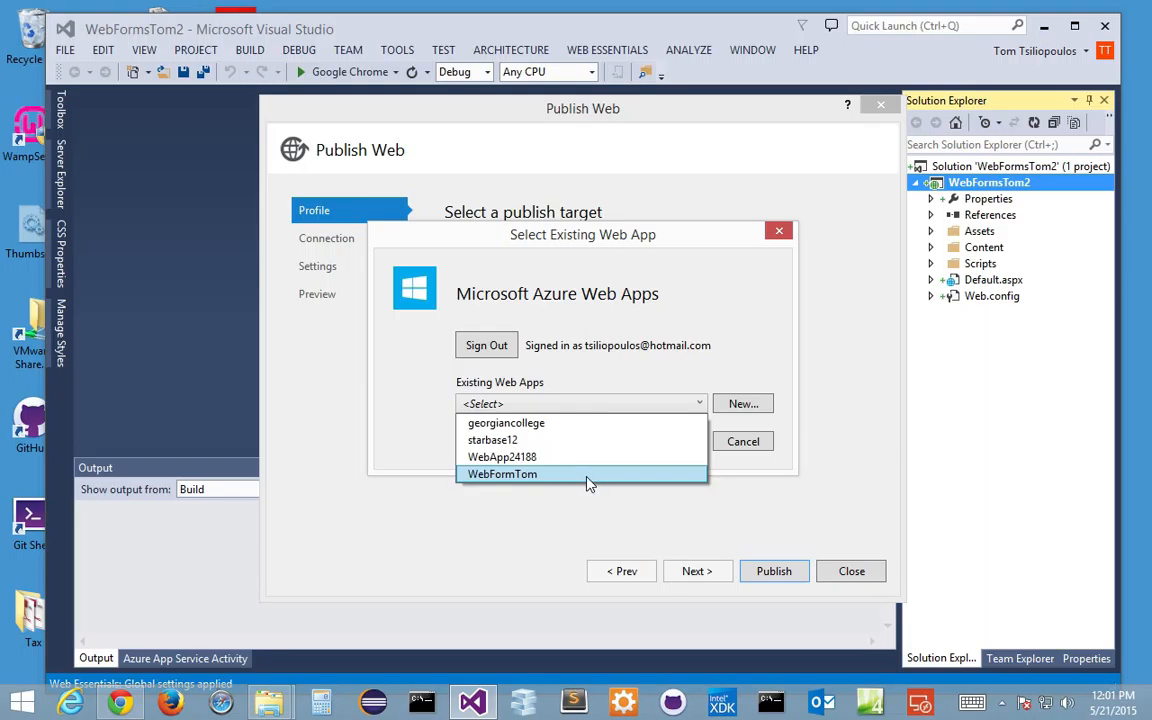
Step: Start a new Azure web app instead of reusing an existing one and name it WebFormsTom2
{"action": "left_click", "coordinate": [740, 402]}
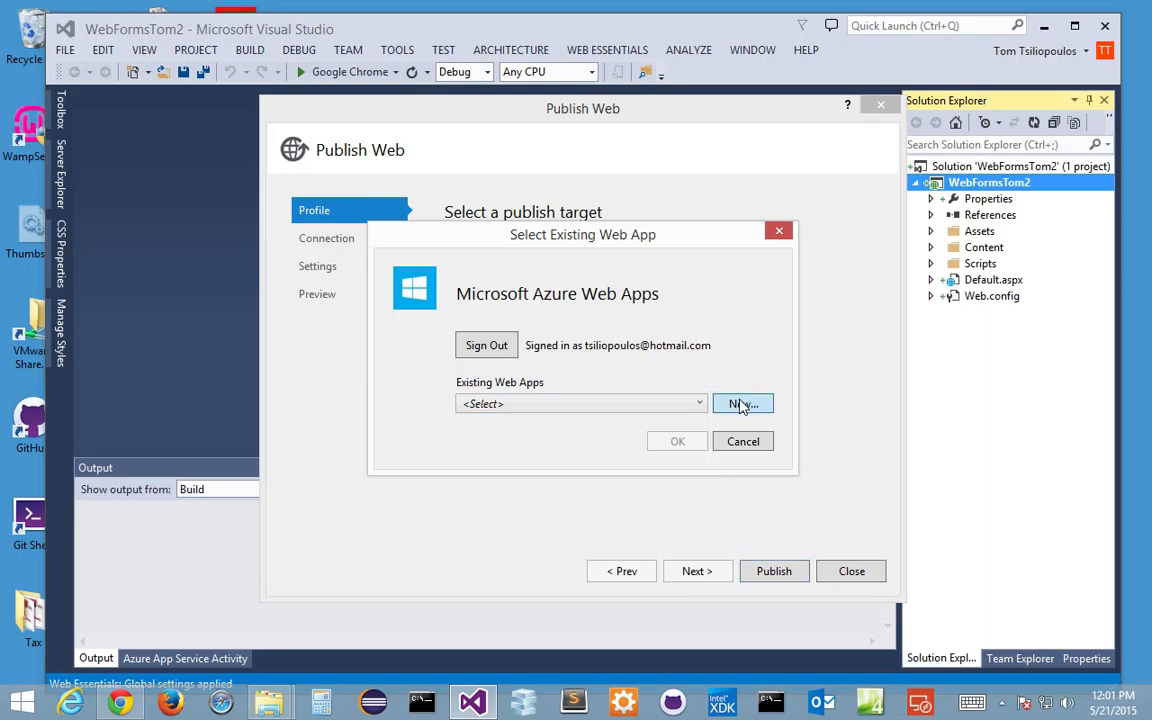
{"action": "left_click", "coordinate": [742, 404]}
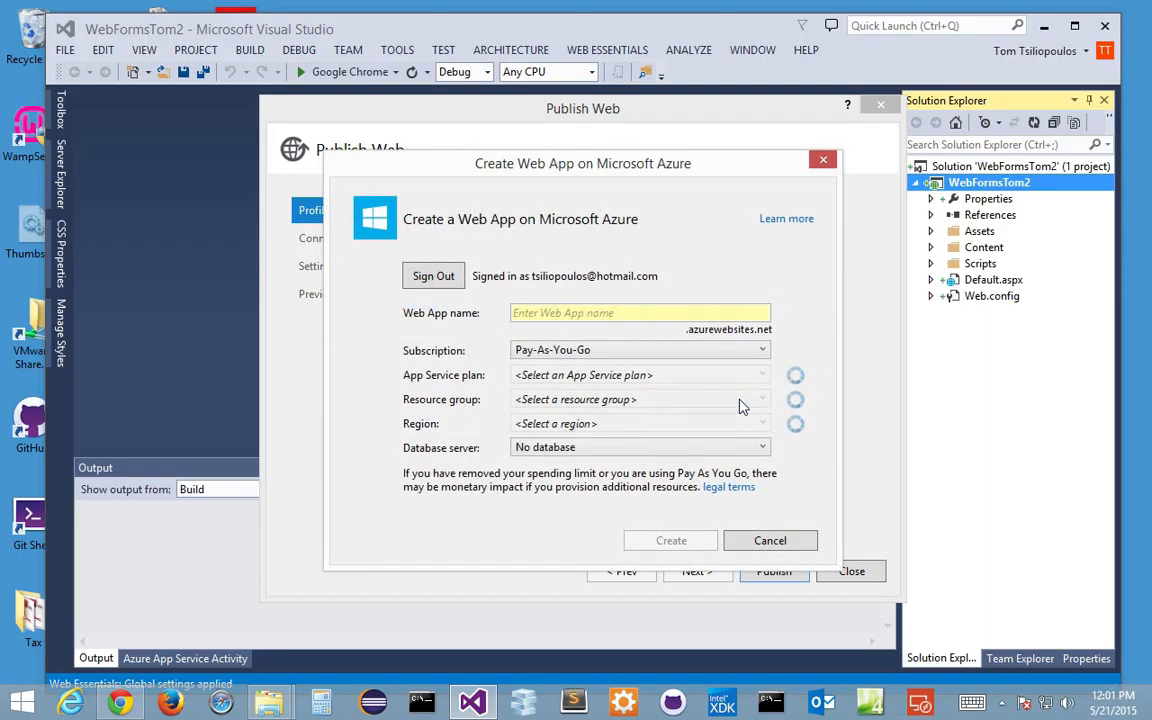
{"action": "left_click", "coordinate": [592, 313]}
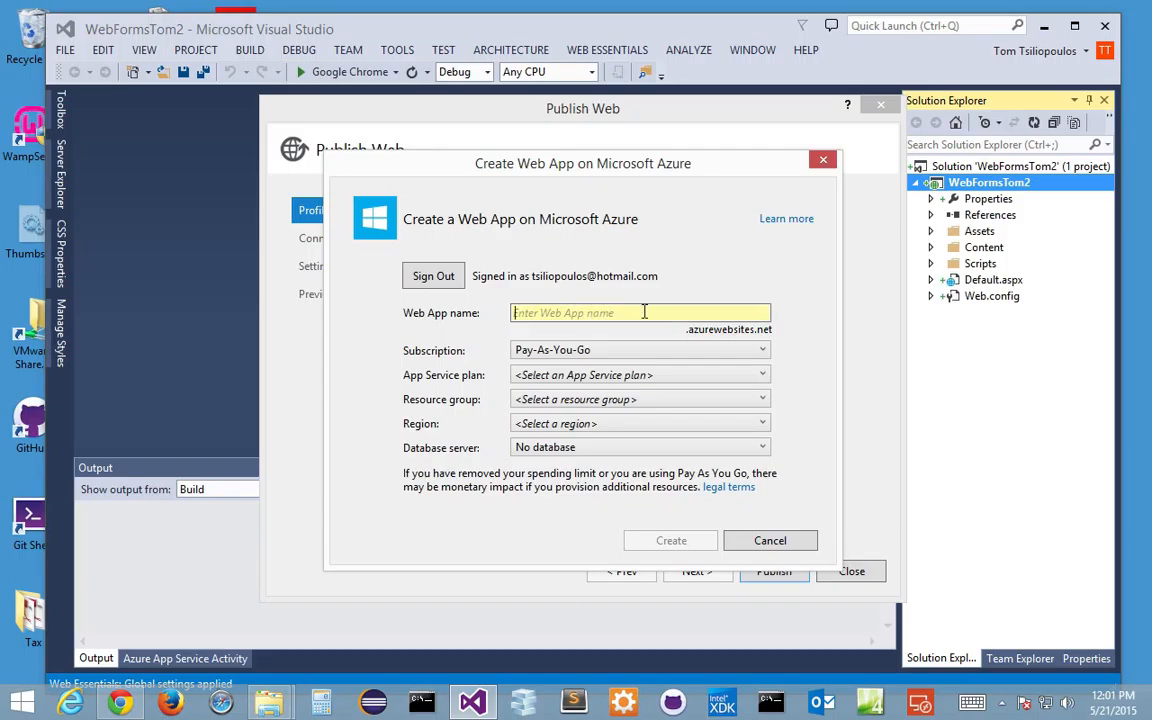
{"action": "type", "text": "we"}
{"action": "key", "text": "BackSpace"}
{"action": "key", "text": "BackSpace"}
{"action": "type", "text": "We"}
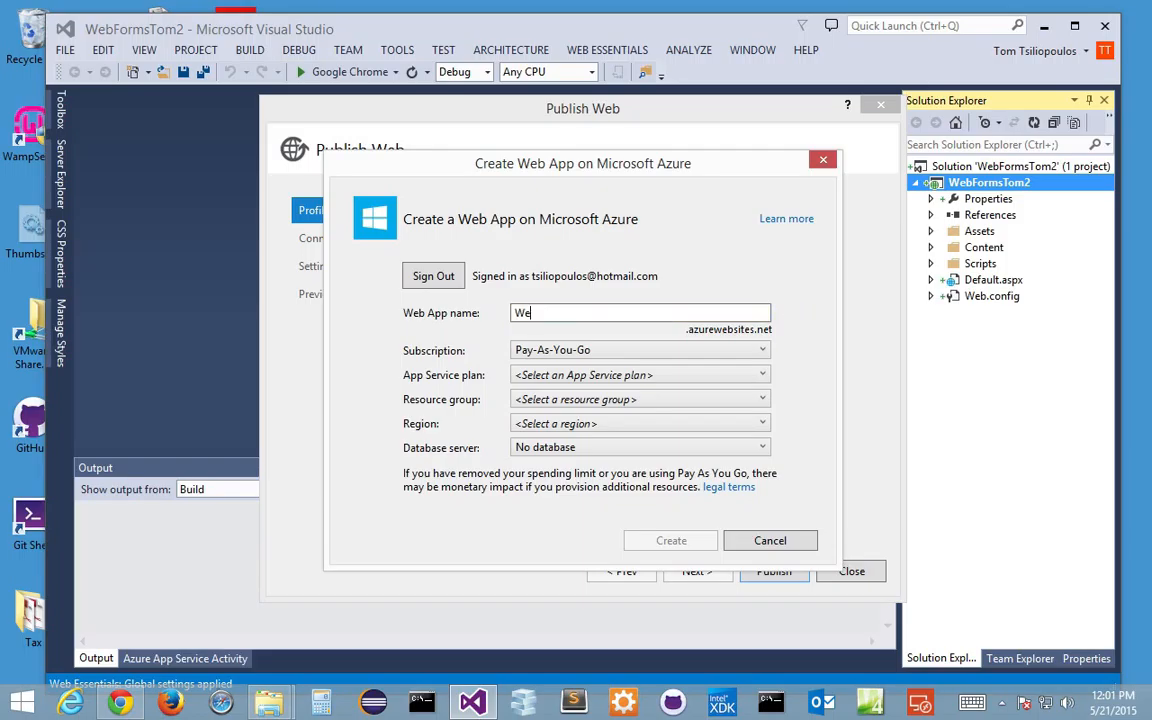
{"action": "type", "text": "bFormsTom2"}
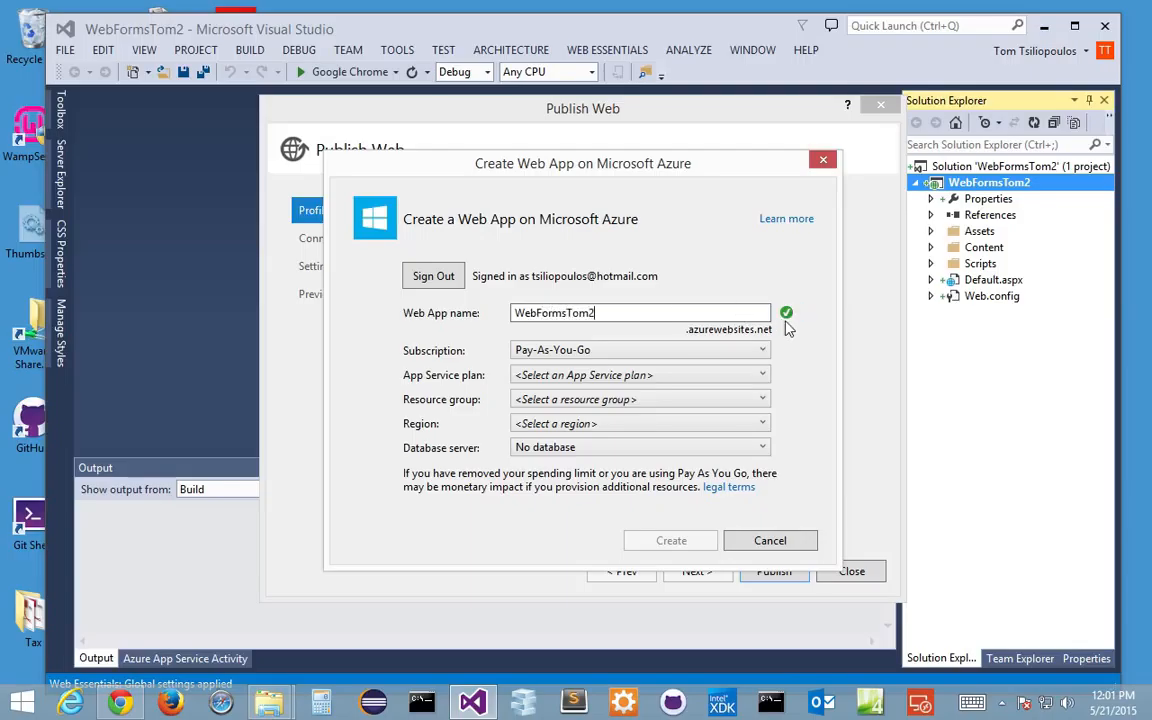
Step: Set the web app's subscription to Azure Pass and its App Service plan to ExampleForms (East US)
{"action": "left_click", "coordinate": [607, 350]}
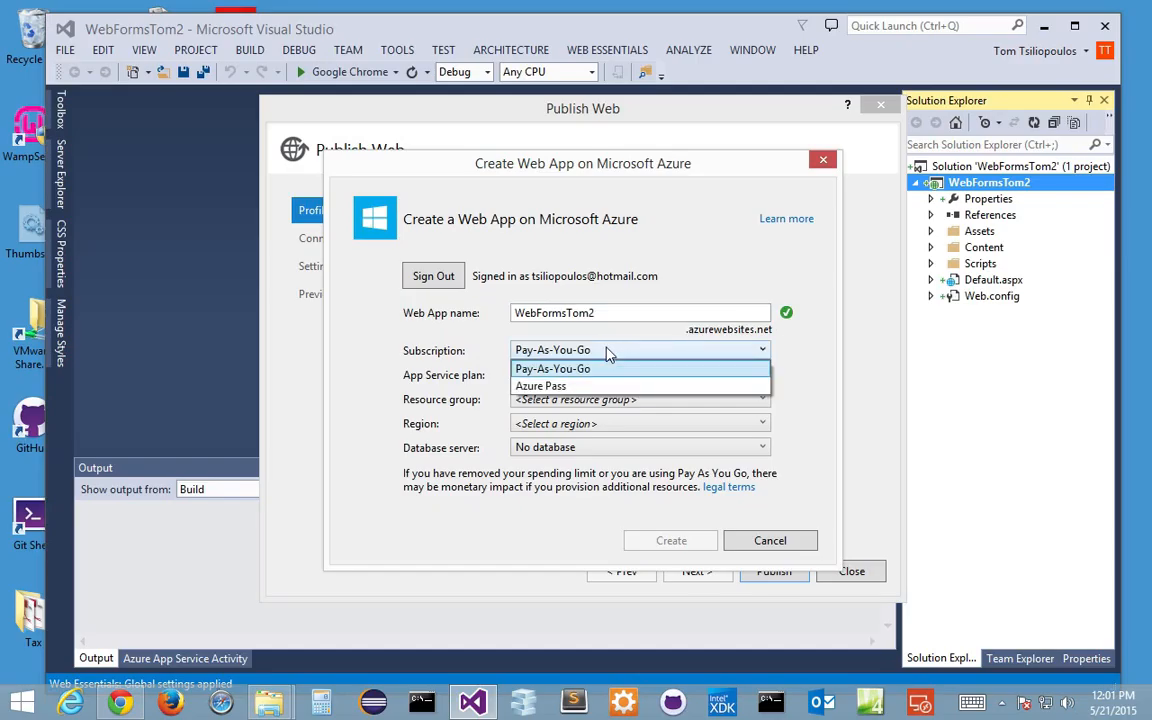
{"action": "left_click", "coordinate": [618, 386]}
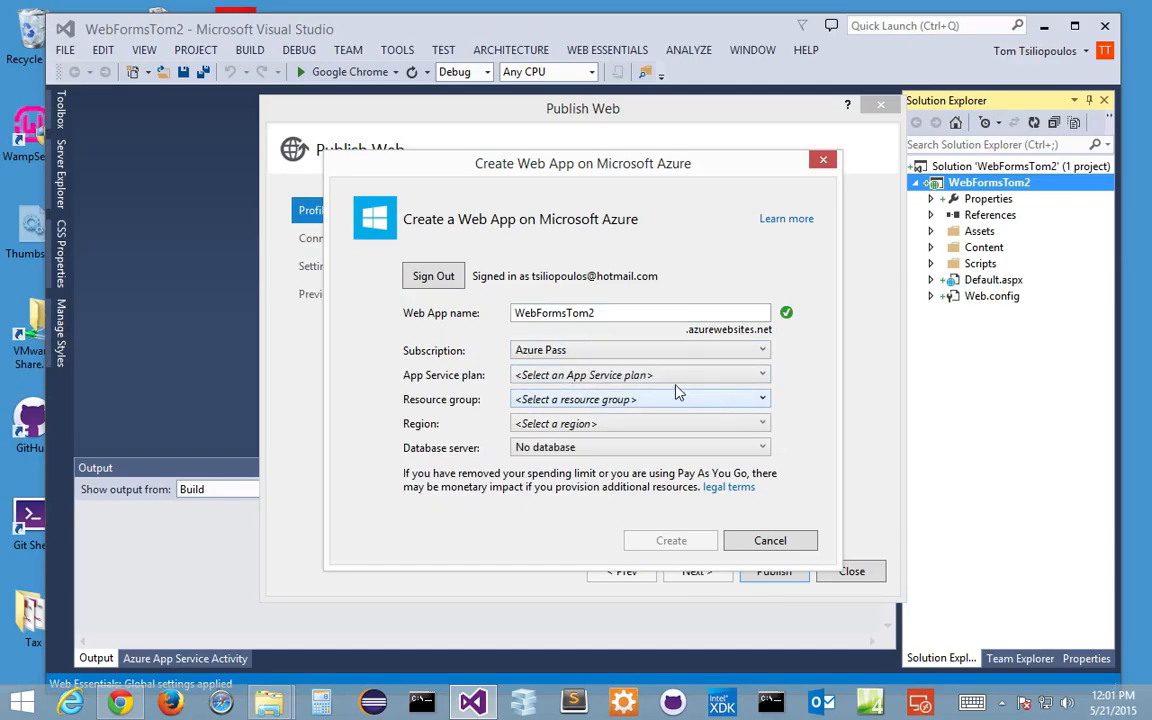
{"action": "left_click", "coordinate": [640, 379]}
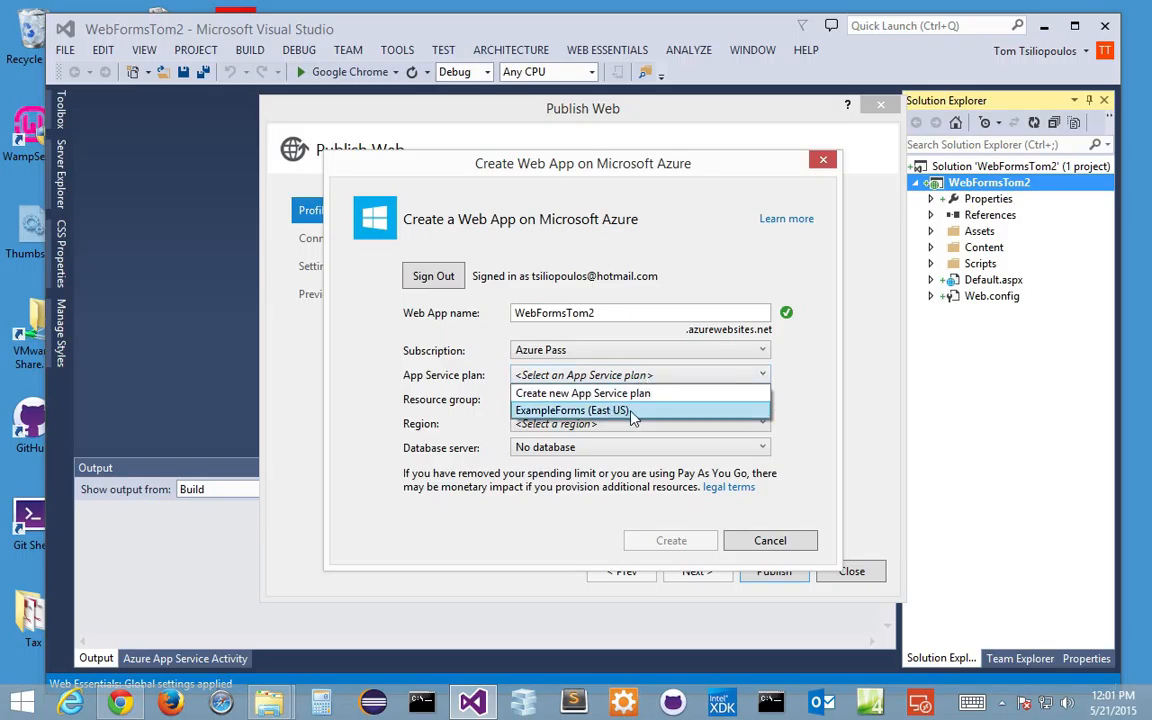
{"action": "left_click", "coordinate": [632, 411]}
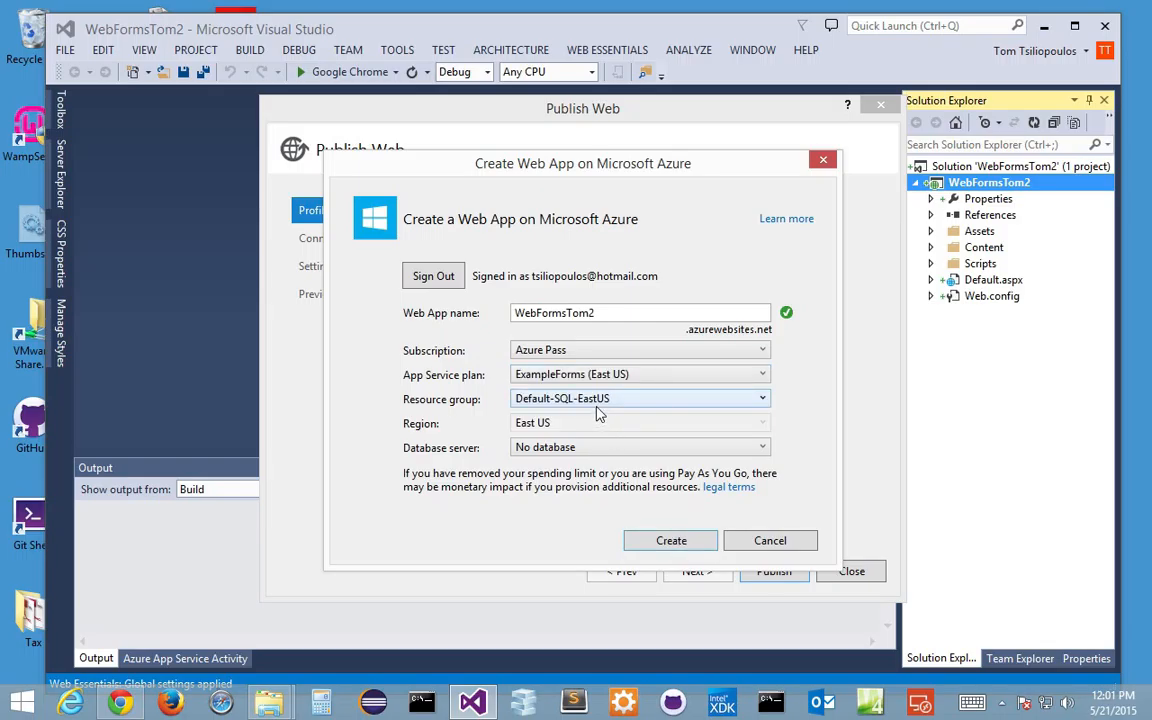
{"action": "left_click", "coordinate": [669, 377]}
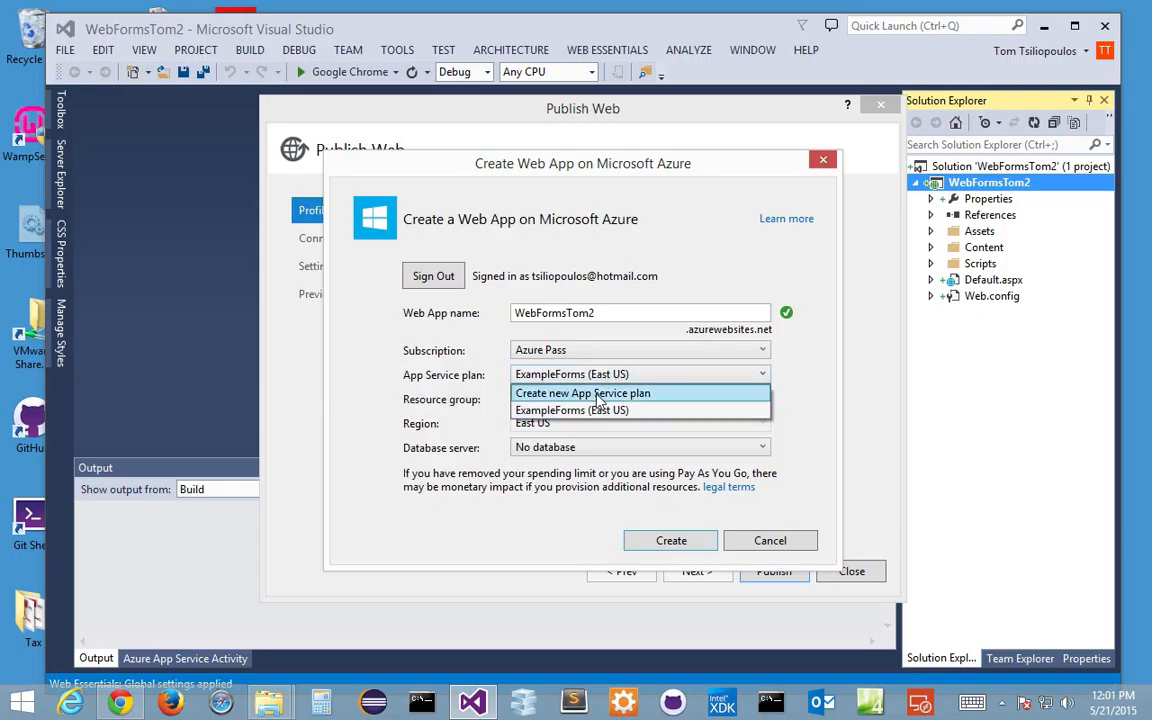
{"action": "left_click", "coordinate": [820, 383]}
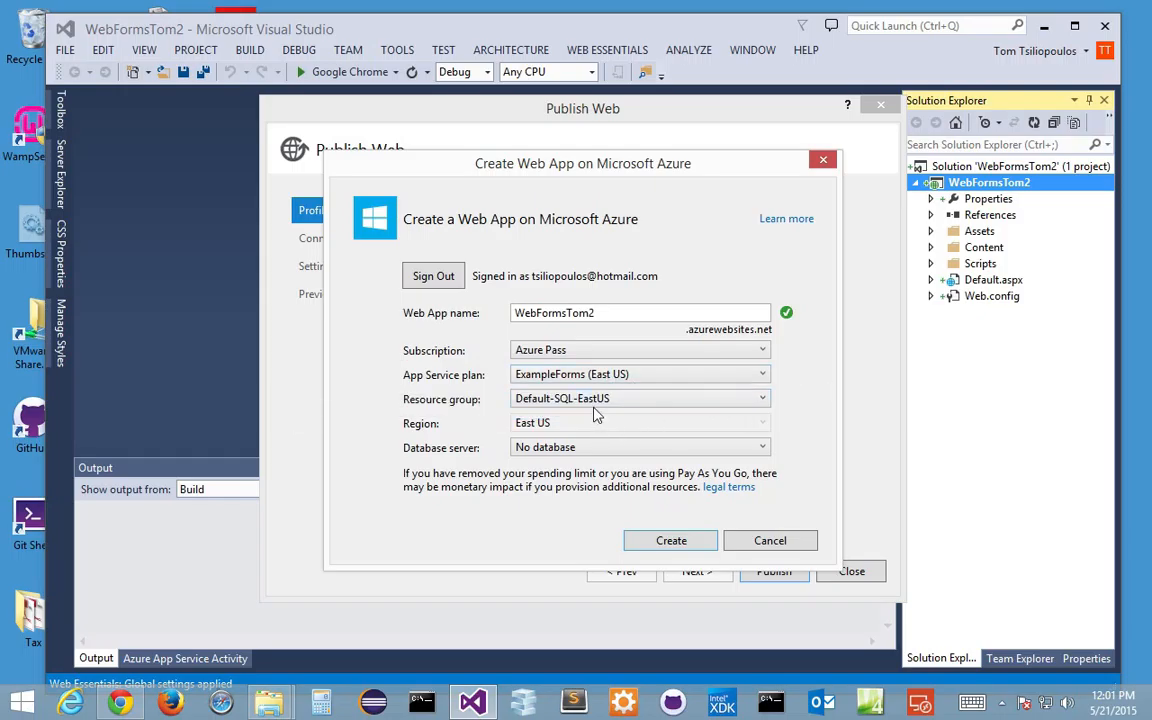
Step: Replace the selected App Service plan with a new one named WebFormTom
{"action": "left_click", "coordinate": [643, 380]}
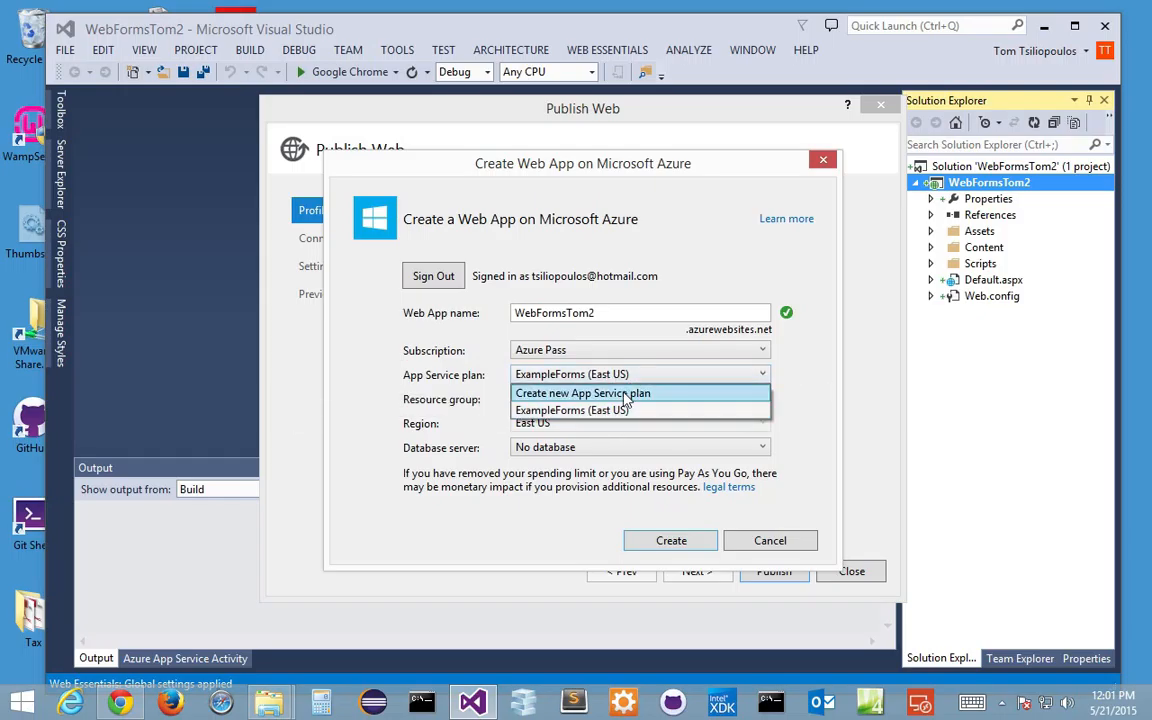
{"action": "left_click", "coordinate": [623, 394]}
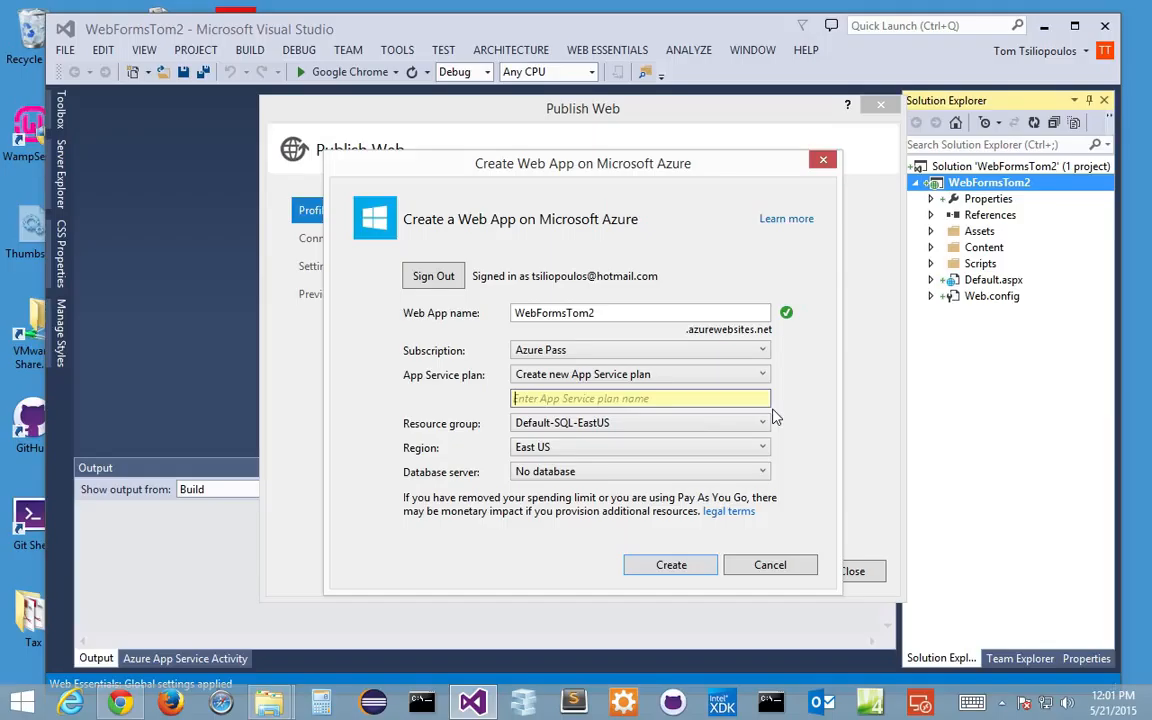
{"action": "type", "text": "WebFo"}
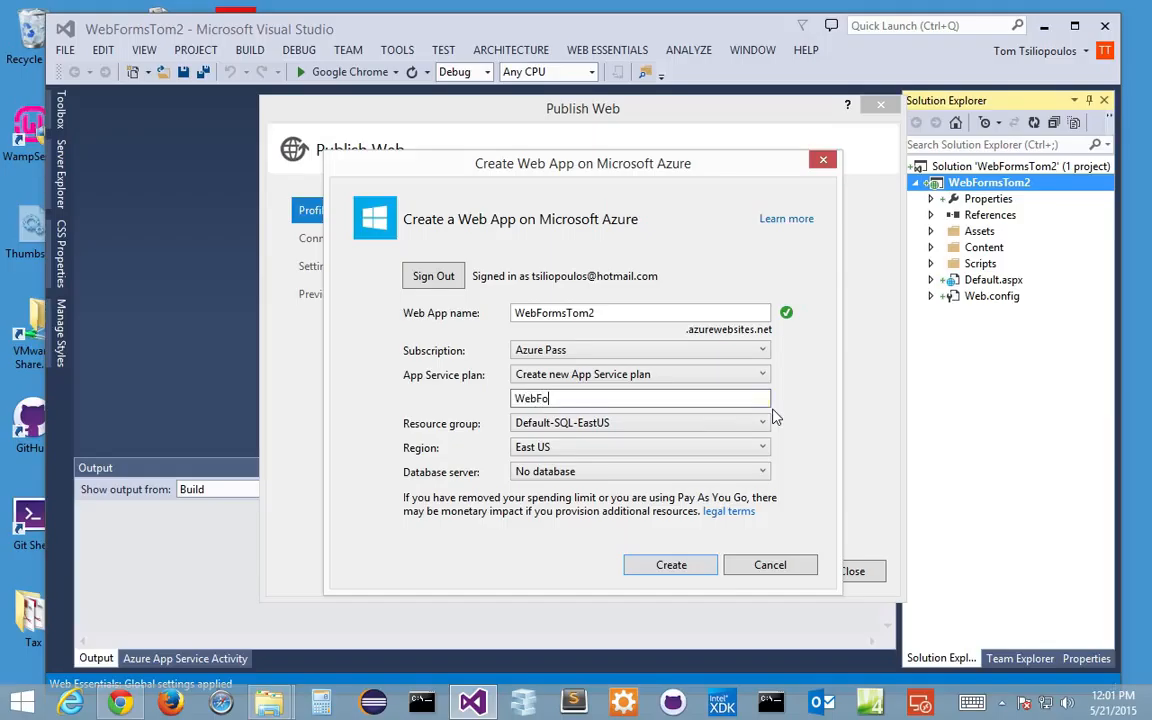
{"action": "type", "text": "rmTom"}
Step: Add a new resource group named WebFormTom and create the web app in East US with no database
{"action": "left_click", "coordinate": [760, 423]}
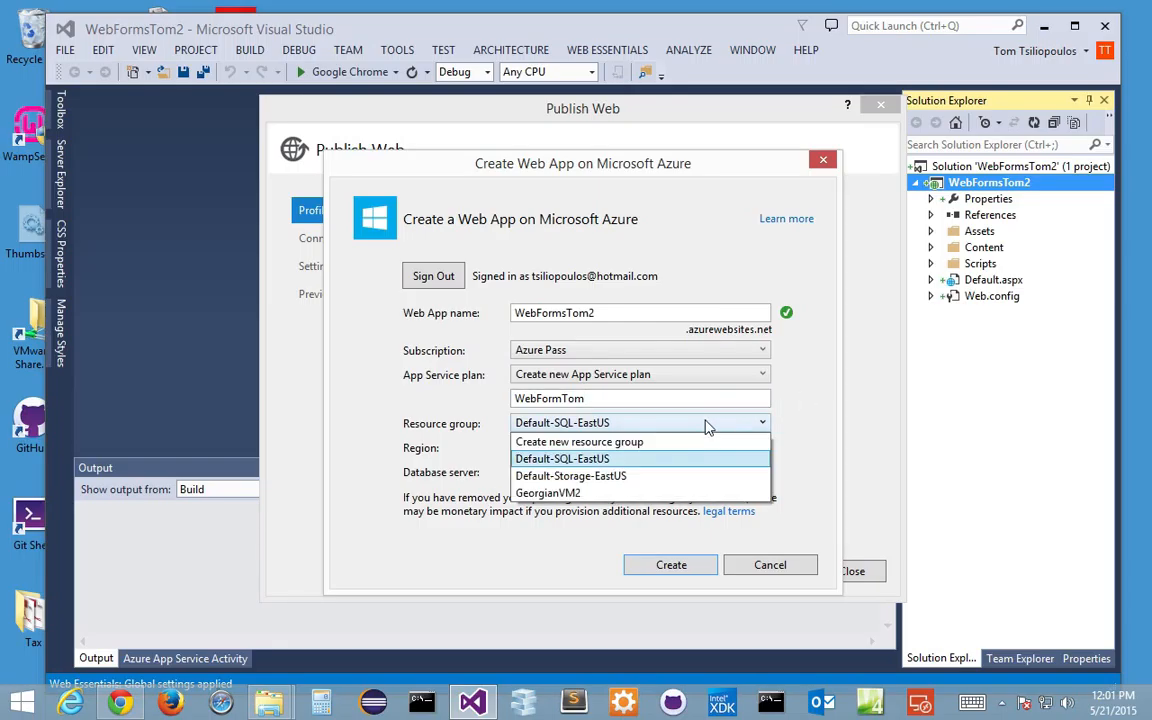
{"action": "left_click", "coordinate": [633, 443]}
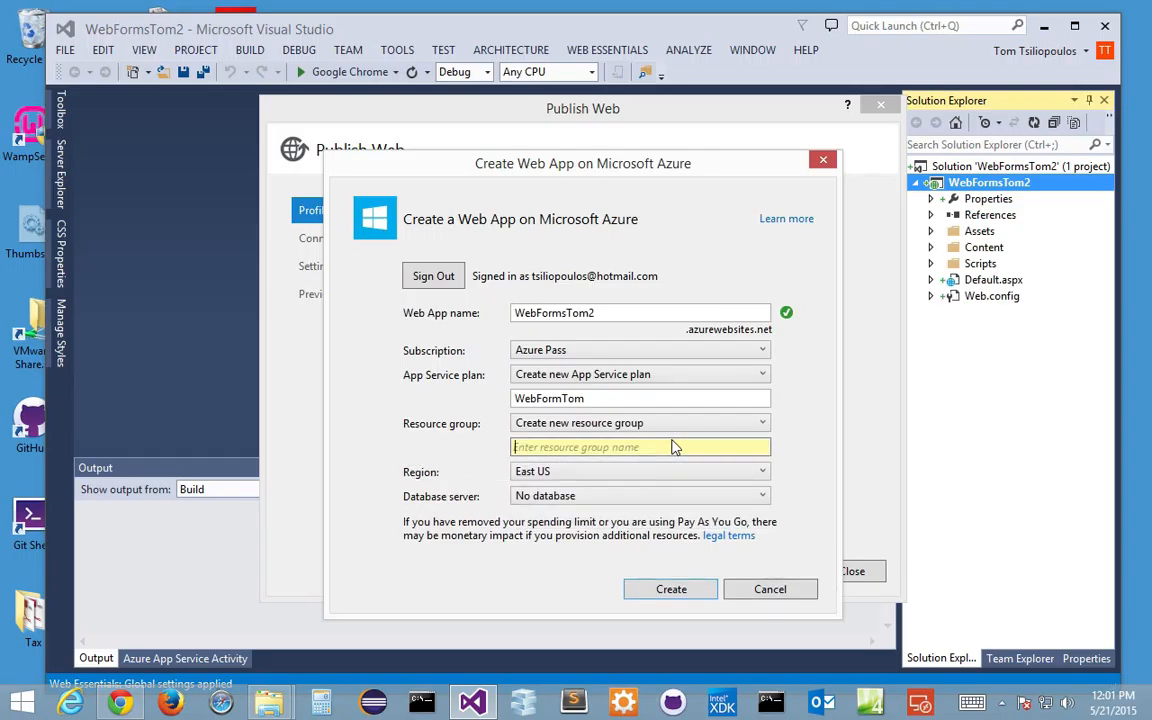
{"action": "type", "text": "We"}
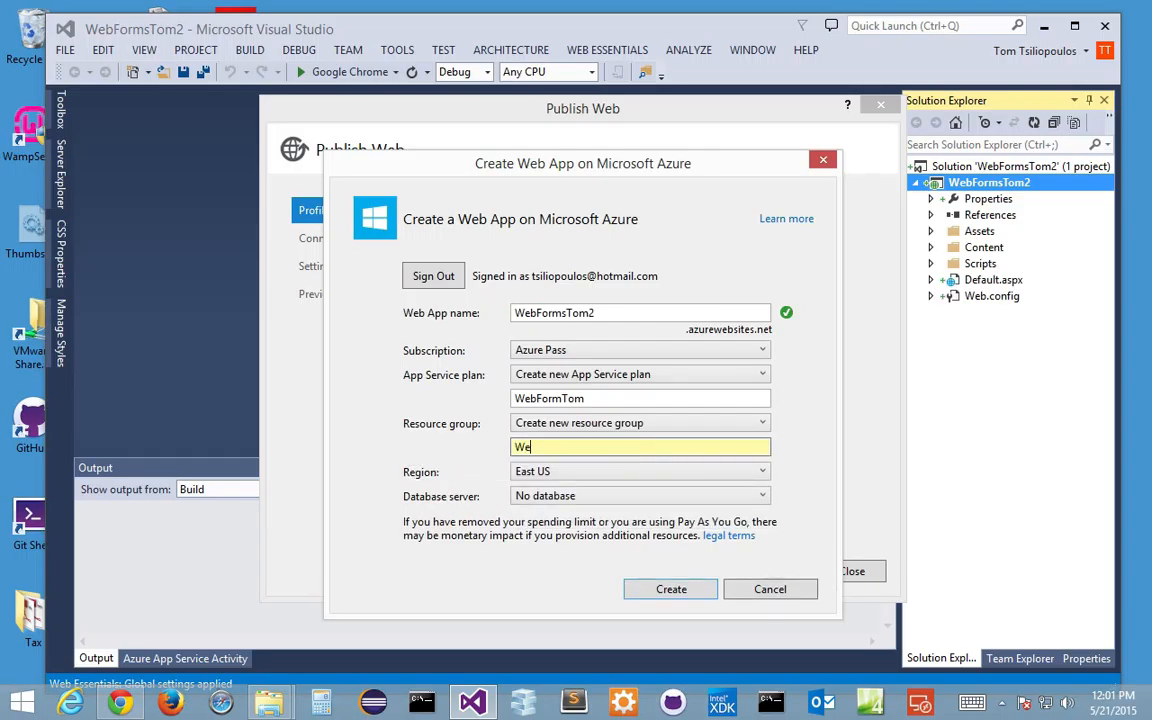
{"action": "type", "text": "bFormTom"}
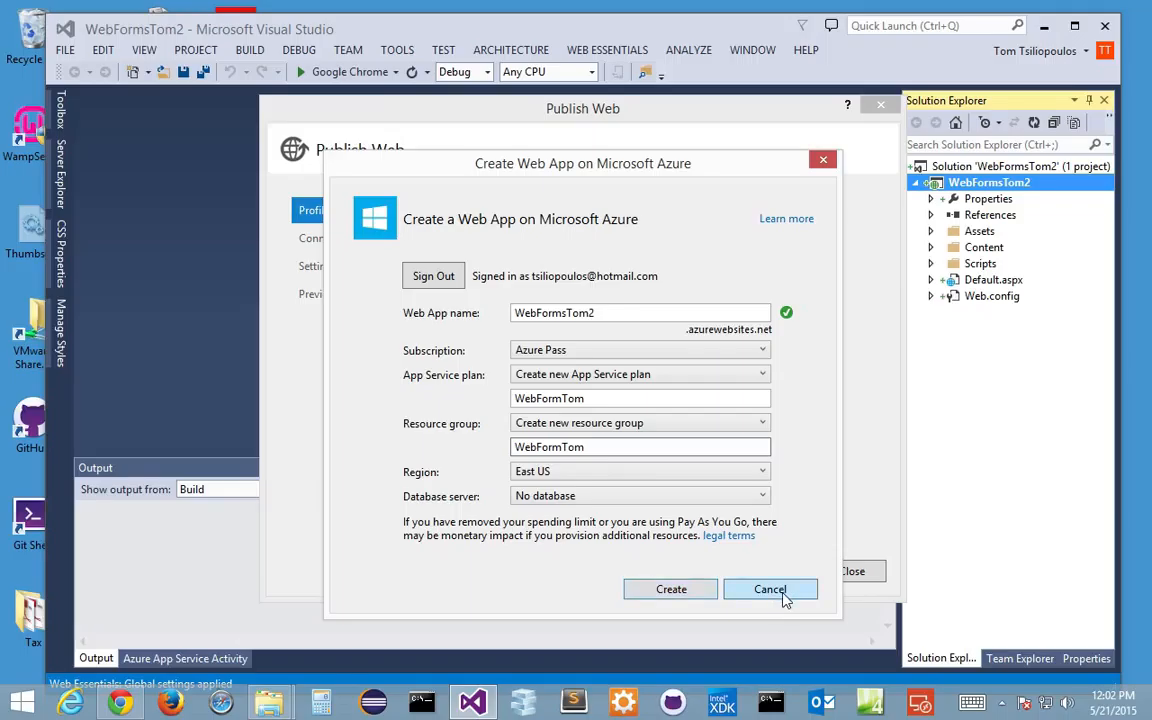
{"action": "left_click", "coordinate": [673, 593]}
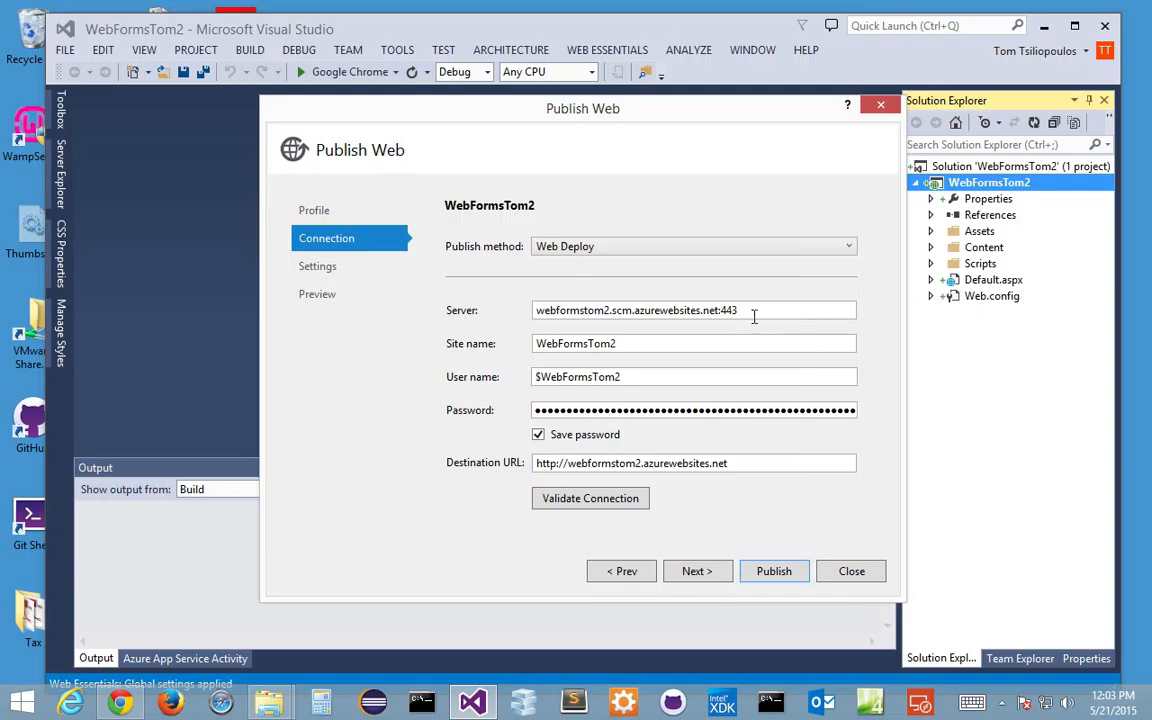
Step: Check the available publish methods for the WebFormsTom2 connection and keep Web Deploy
{"action": "left_click", "coordinate": [630, 248]}
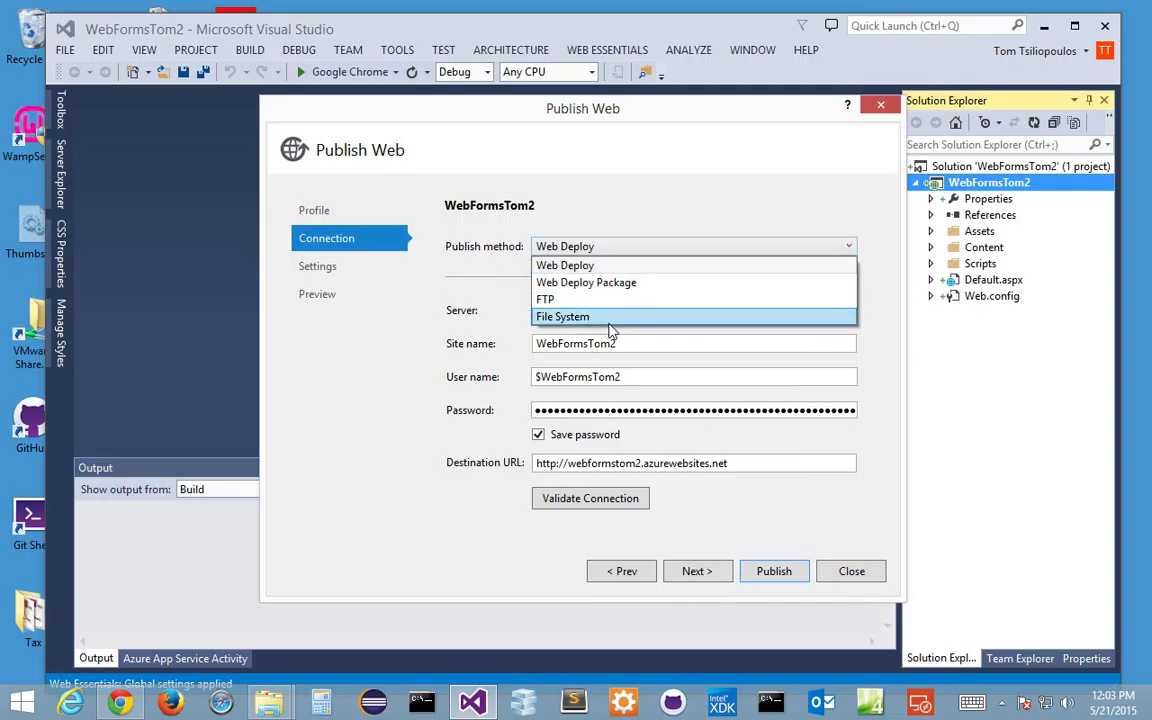
{"action": "left_click", "coordinate": [628, 199]}
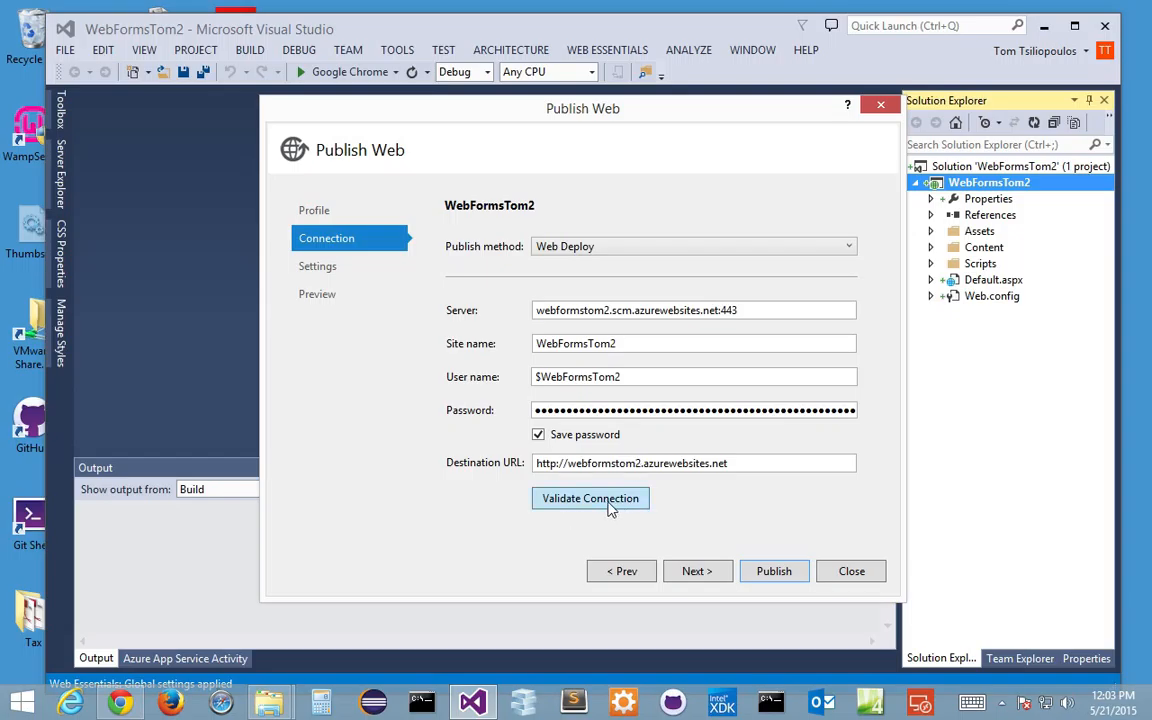
Step: Publish WebFormsTom2 to its Azure web app with the validated Web Deploy connection
{"action": "left_click", "coordinate": [771, 573]}
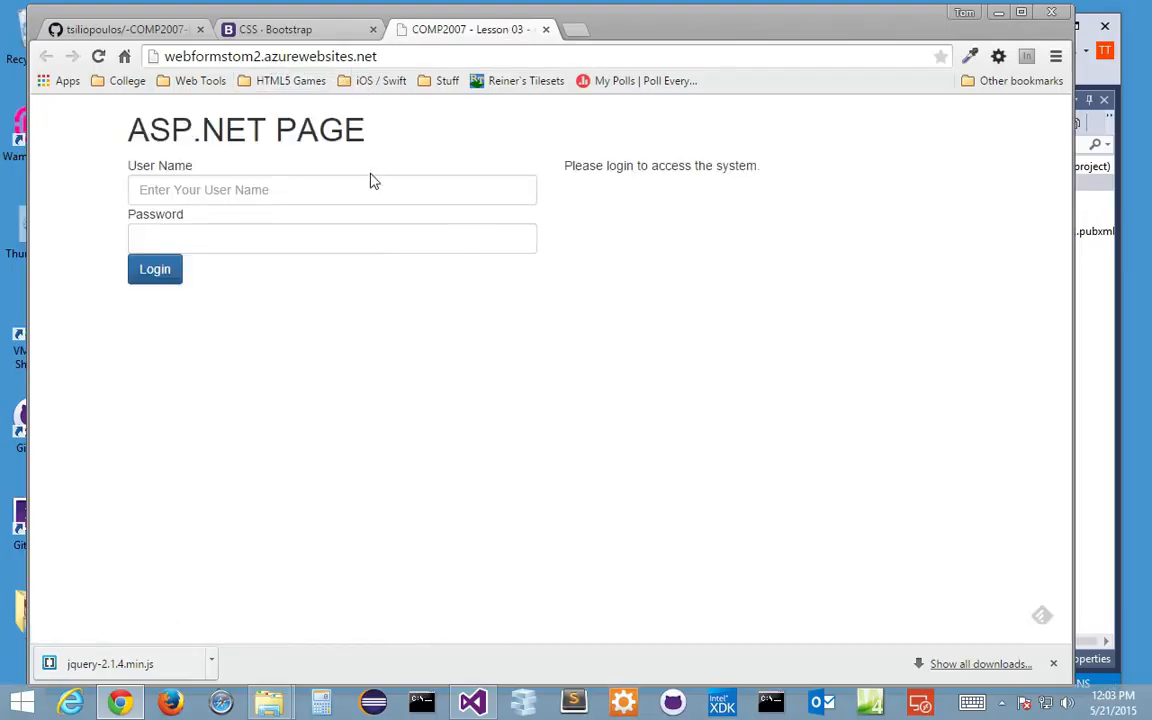
Step: Open the Azure management portal at manage.windowsazure.com in Chrome and show the list of web apps
{"action": "left_click", "coordinate": [375, 55]}
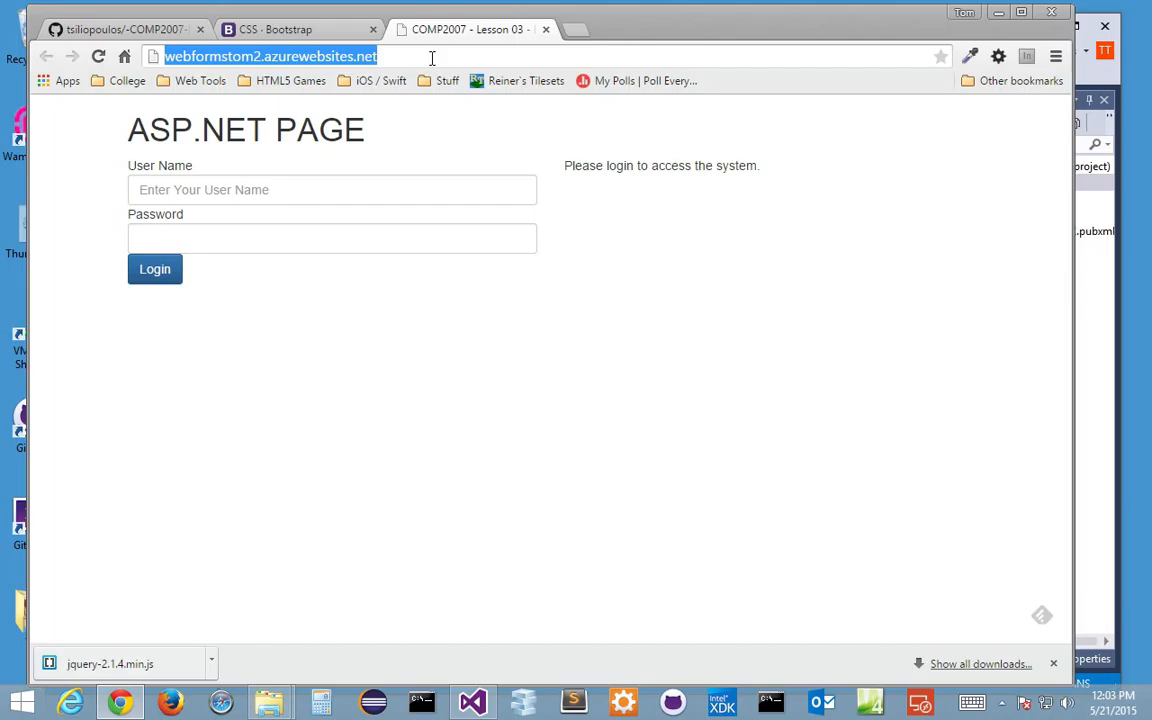
{"action": "type", "text": "manage.windowsazure.com"}
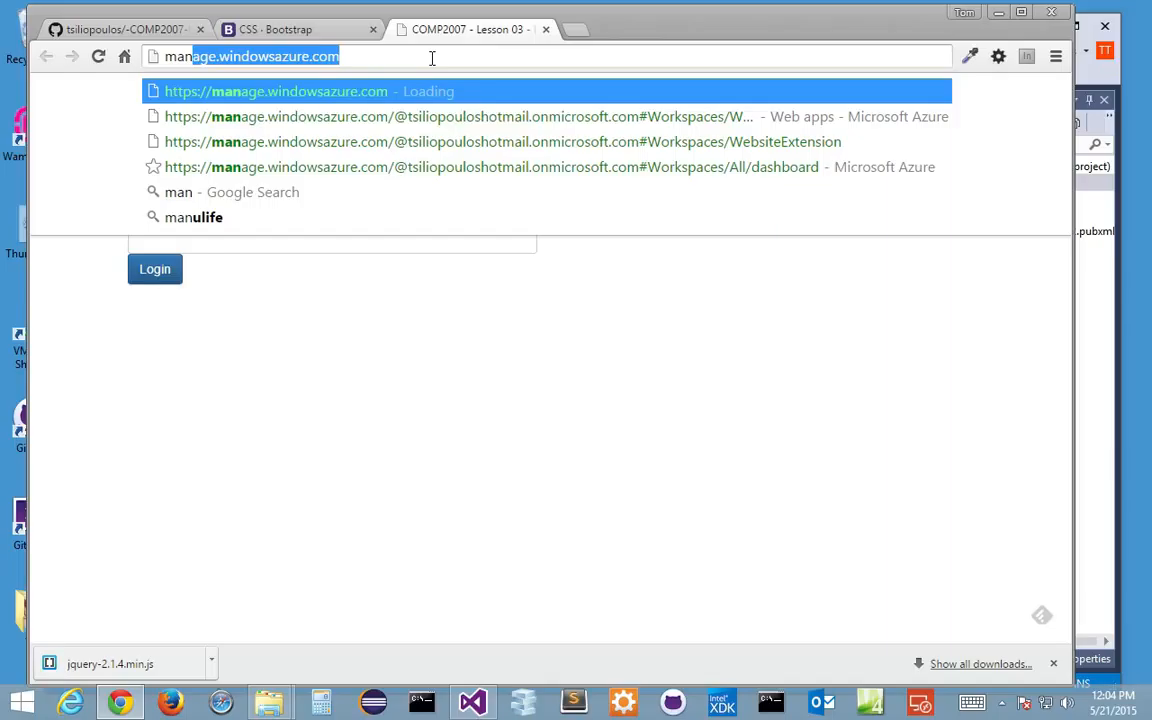
{"action": "key", "text": "Return"}
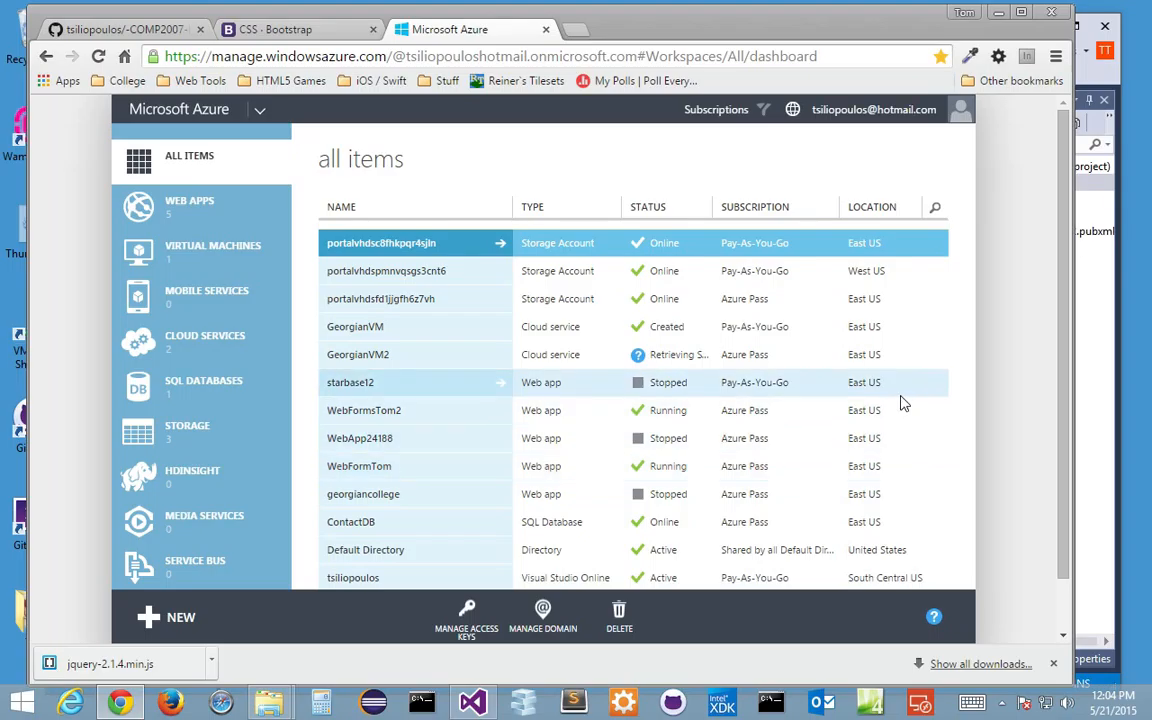
{"action": "scroll", "coordinate": [903, 402], "scroll_direction": "down", "scroll_amount": 1}
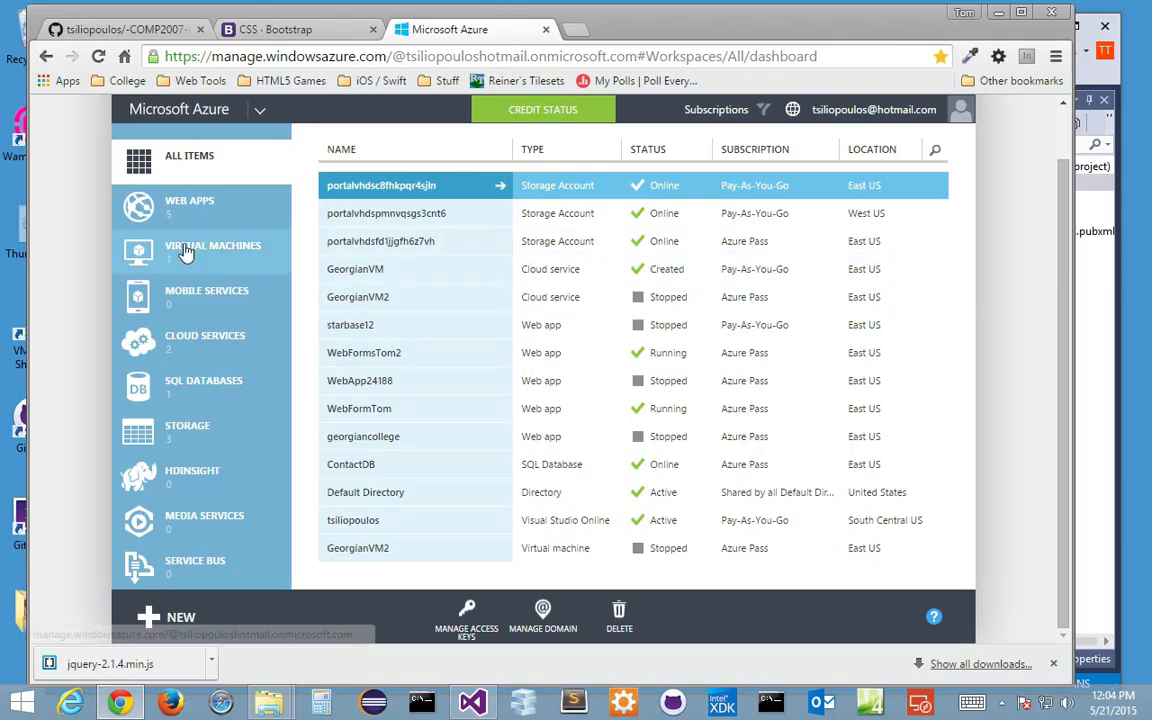
{"action": "left_click", "coordinate": [203, 270]}
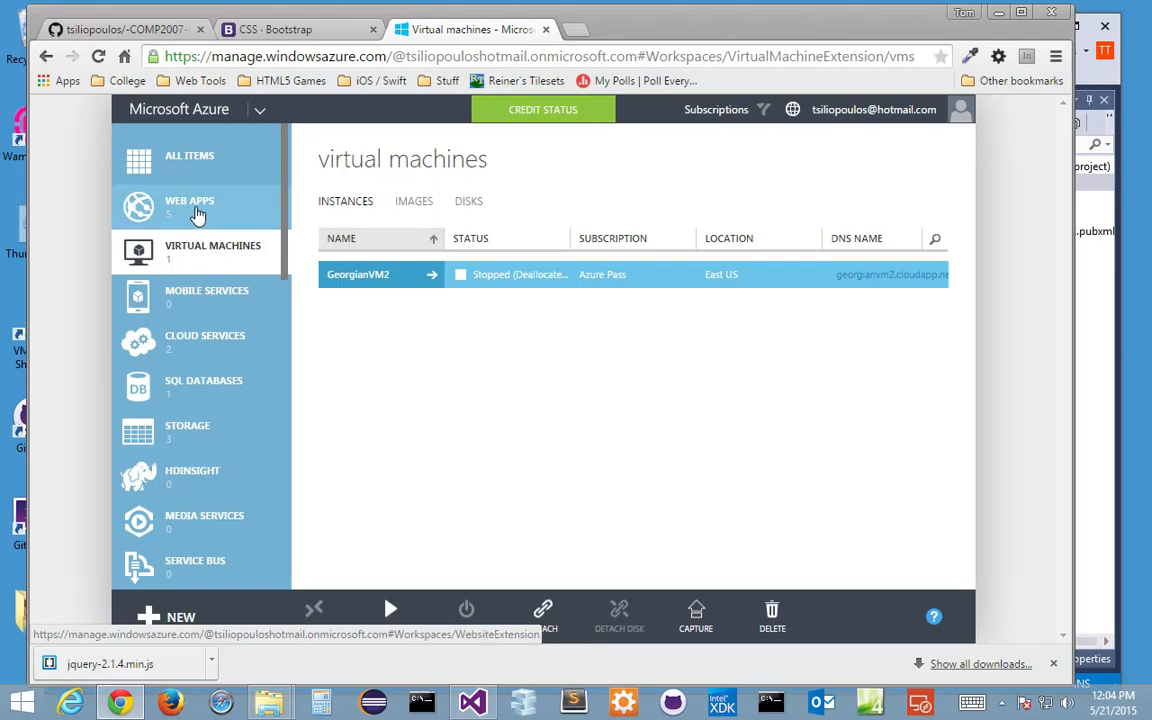
{"action": "left_click", "coordinate": [197, 214]}
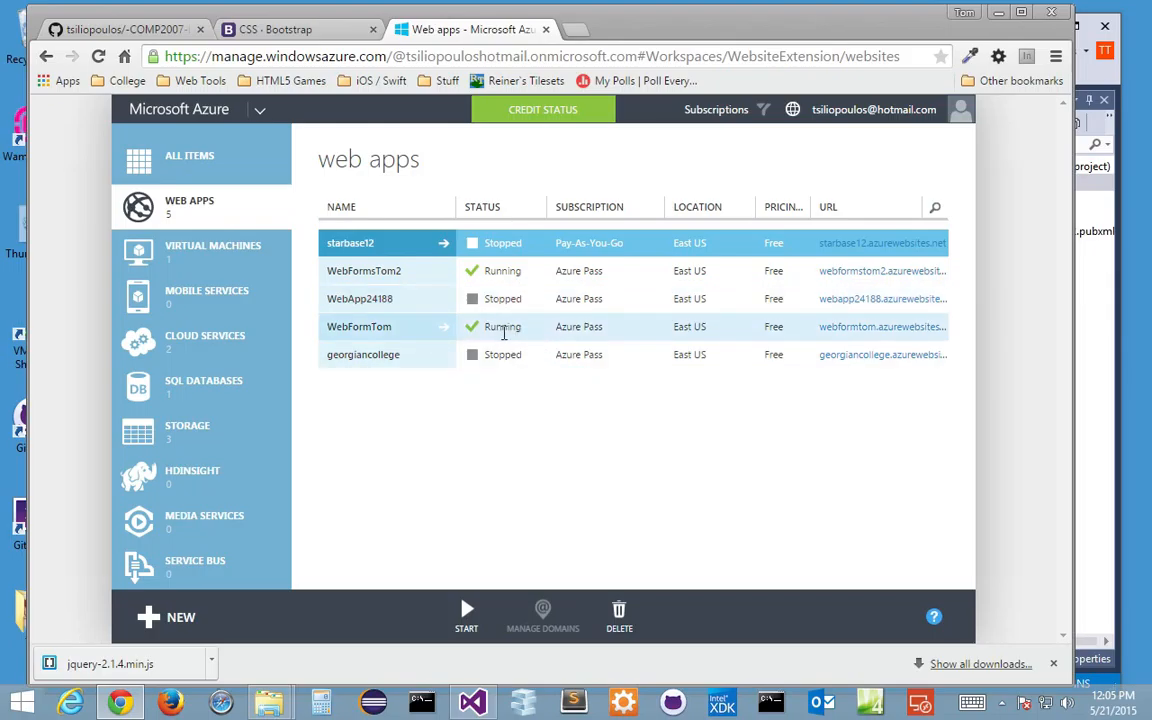
Step: Stop the web apps WebFormTom and WebFormsTom2, and collapse the operation notifications
{"action": "left_click", "coordinate": [505, 330]}
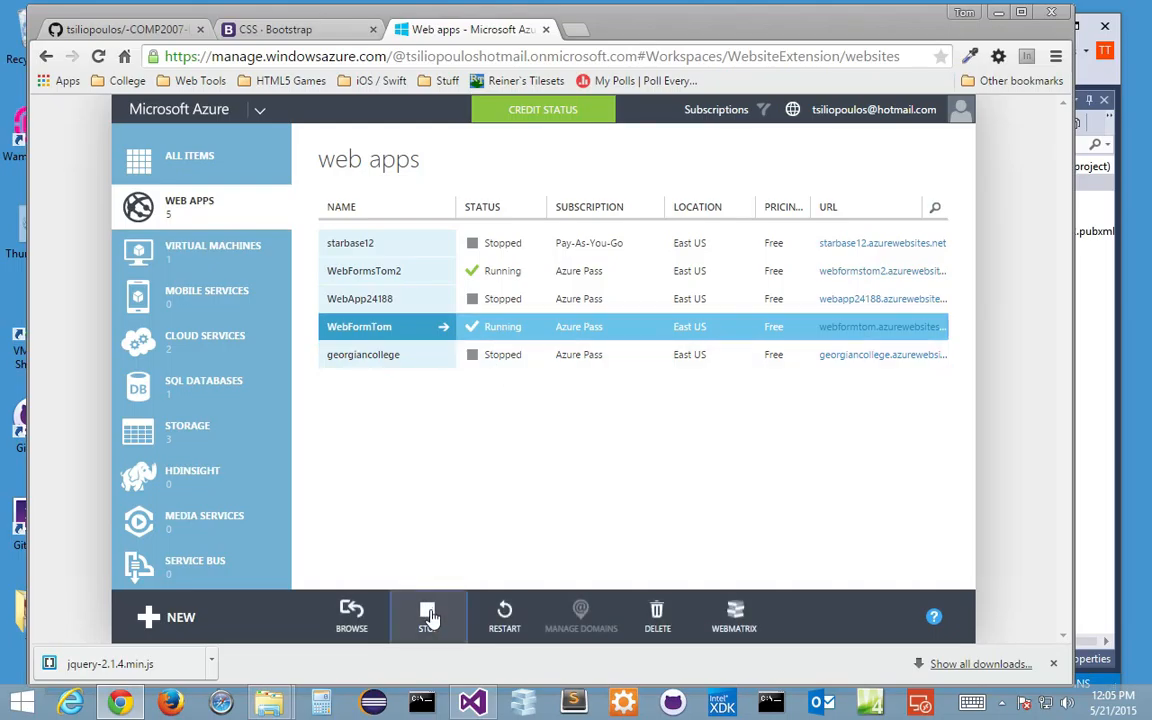
{"action": "left_click", "coordinate": [428, 618]}
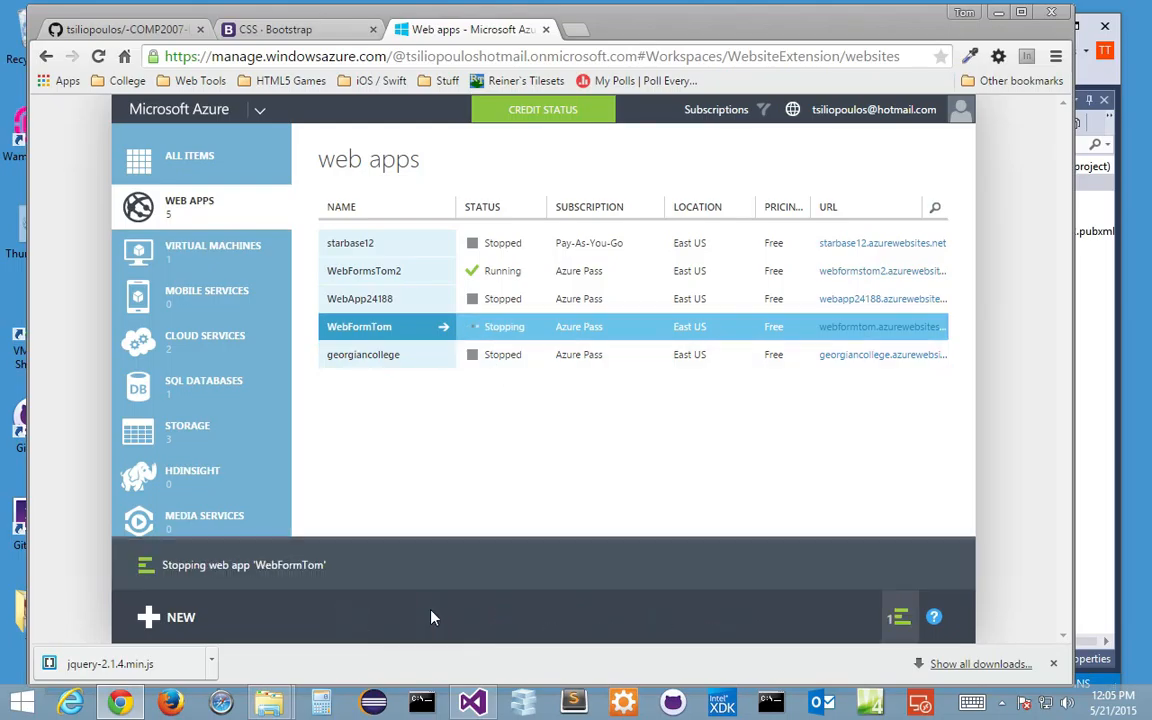
{"action": "left_click", "coordinate": [505, 270]}
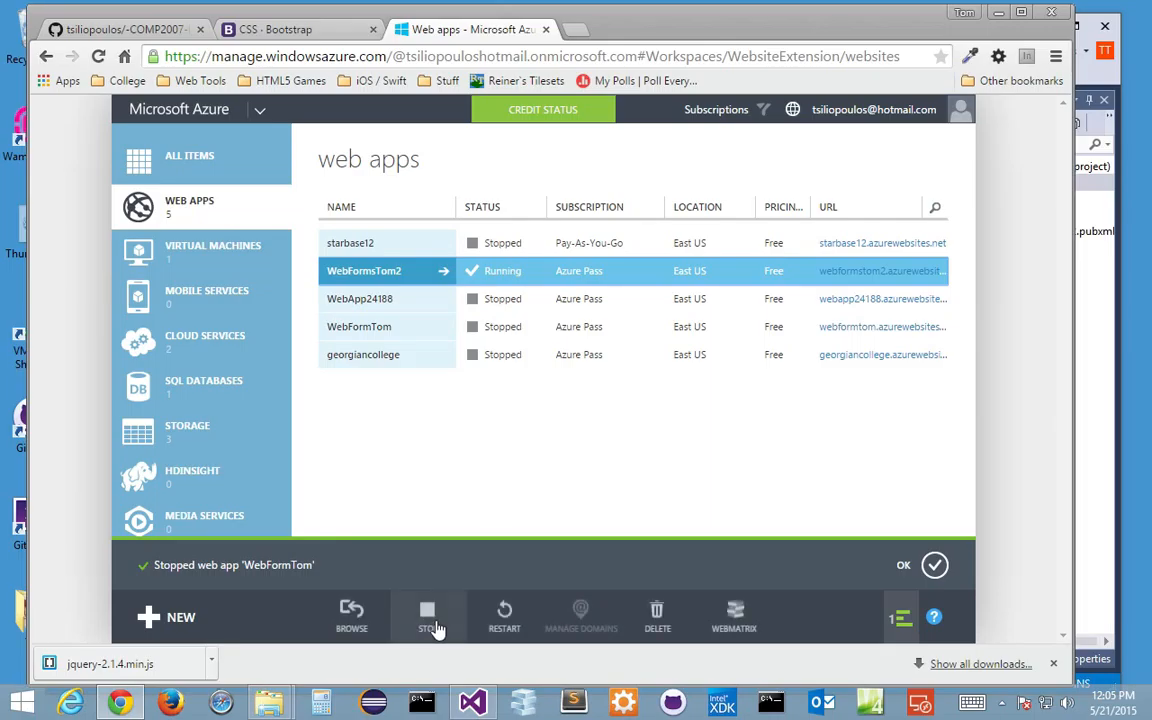
{"action": "left_click", "coordinate": [437, 622]}
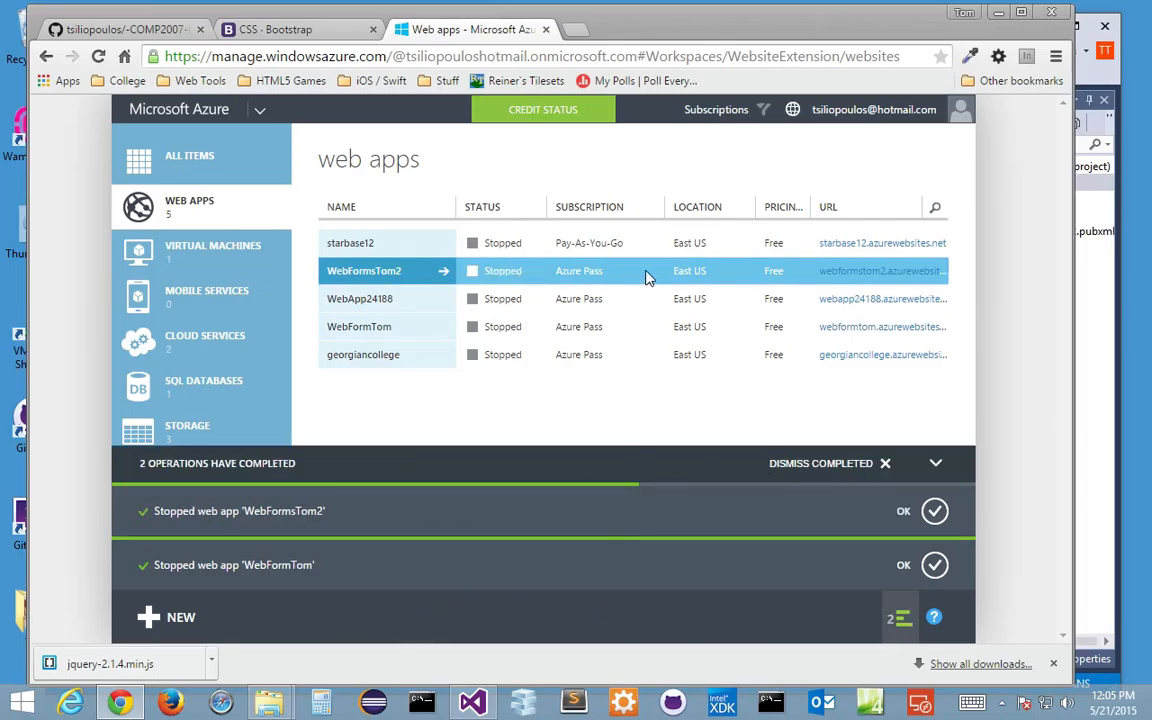
{"action": "left_click", "coordinate": [935, 465]}
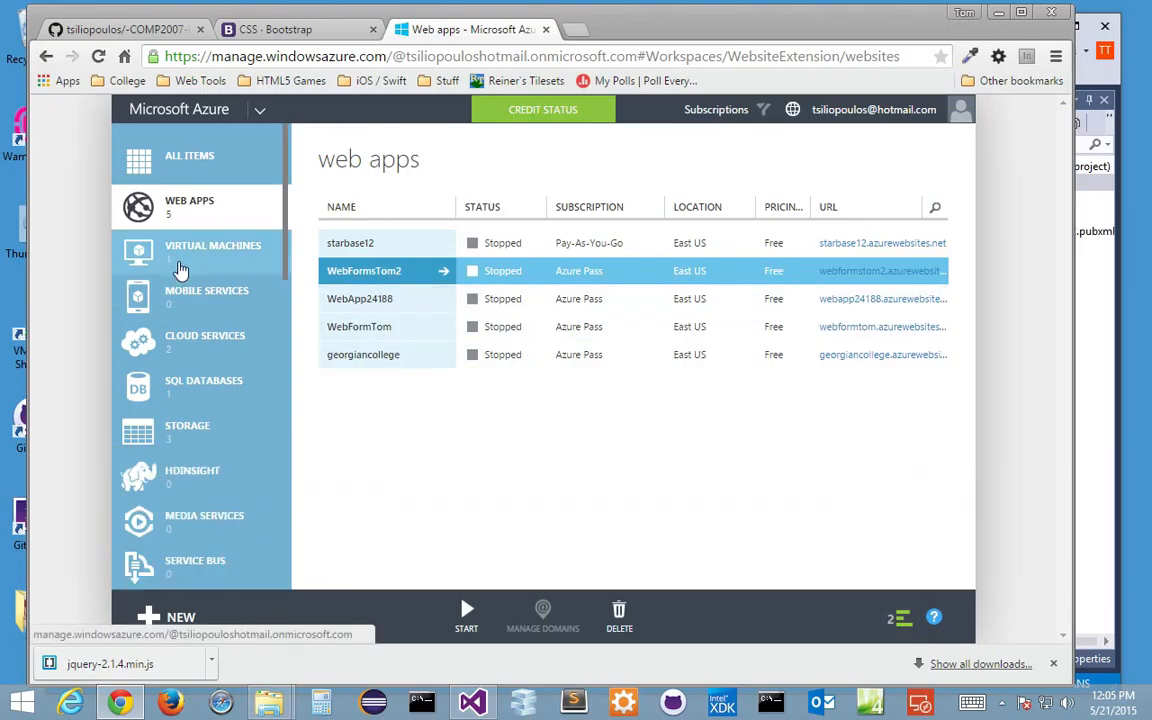
Step: Check the status of the virtual machine instances in the Azure portal
{"action": "left_click", "coordinate": [180, 266]}
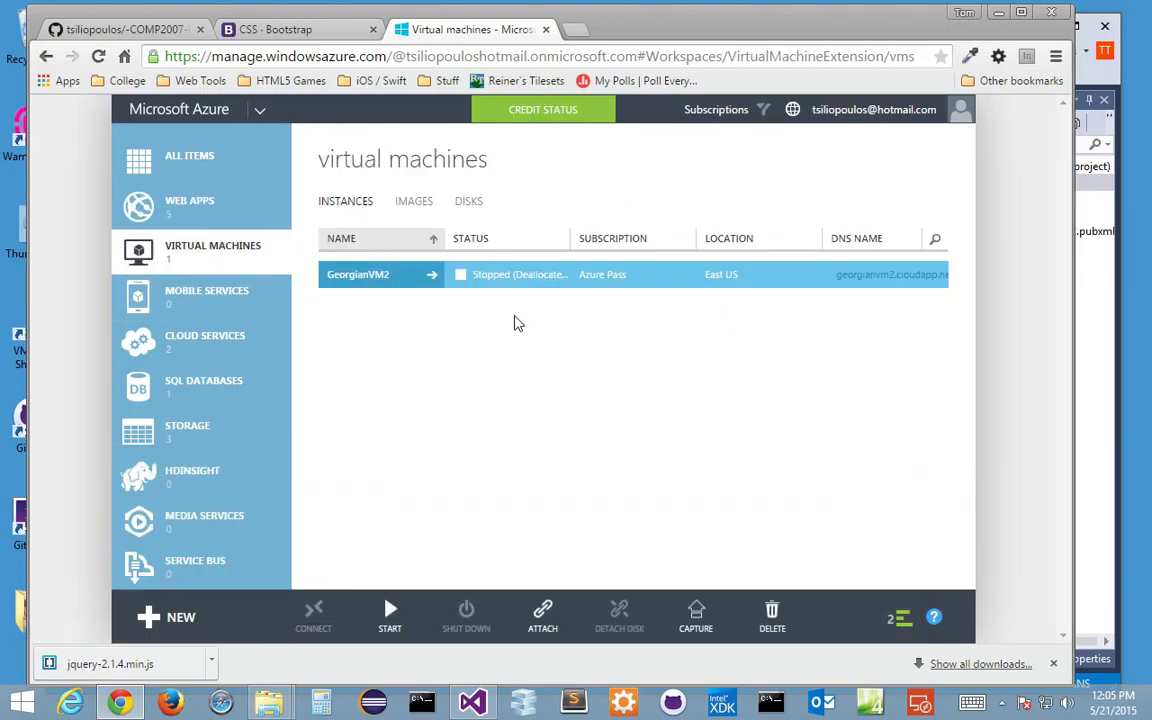